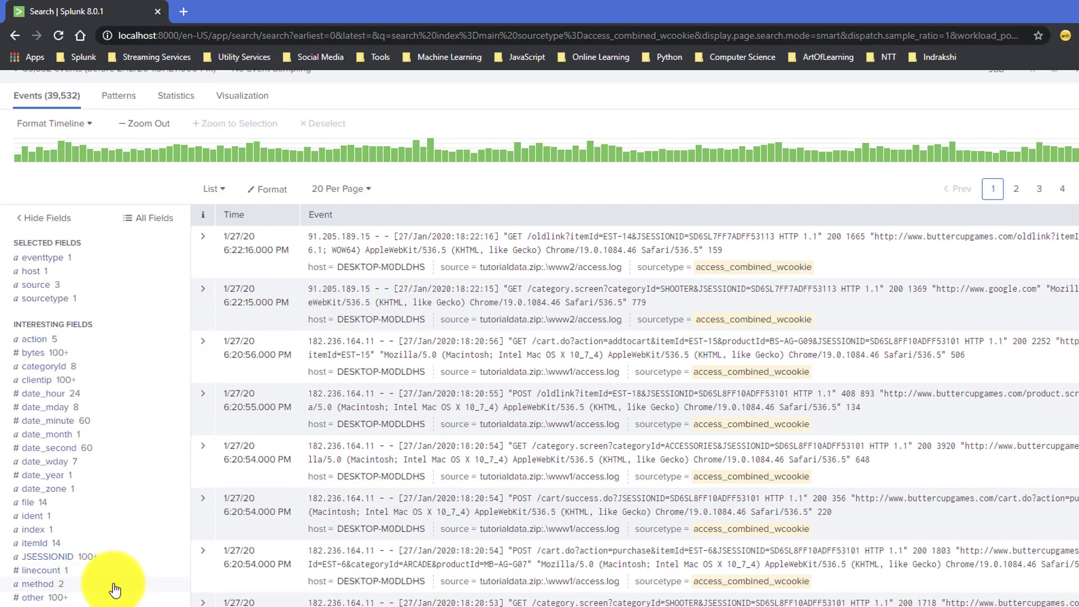
Narrow the access_combined_wookie search to events with status=200 and action=purchase.
{"action": "scroll", "coordinate": [93, 593], "scroll_direction": "down", "scroll_amount": 1}
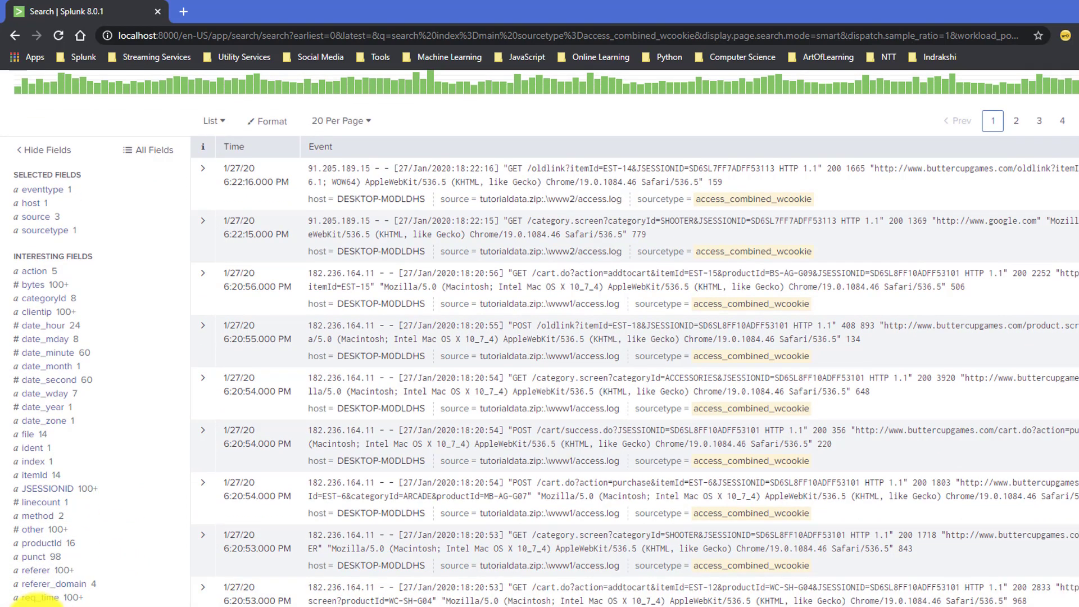
{"action": "left_click", "coordinate": [36, 601]}
{"action": "left_click", "coordinate": [250, 562]}
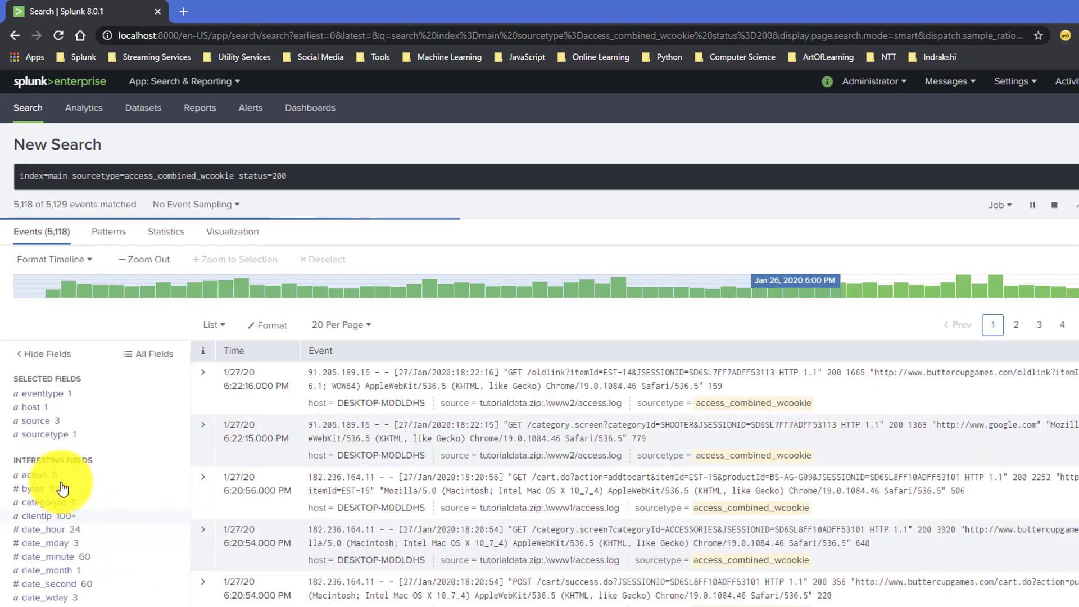
{"action": "left_click", "coordinate": [35, 476]}
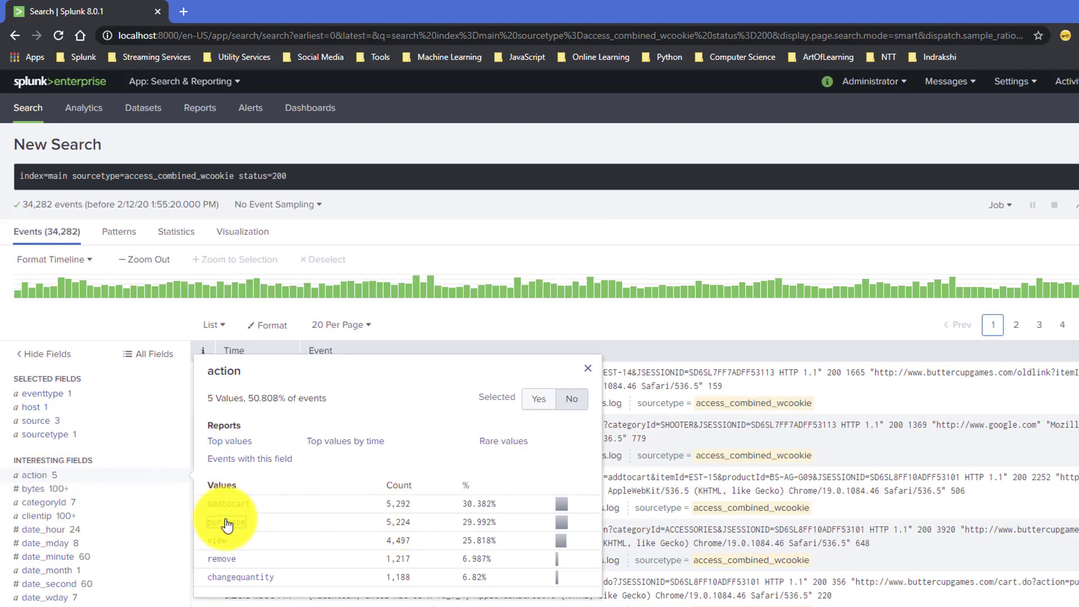
{"action": "left_click", "coordinate": [225, 523]}
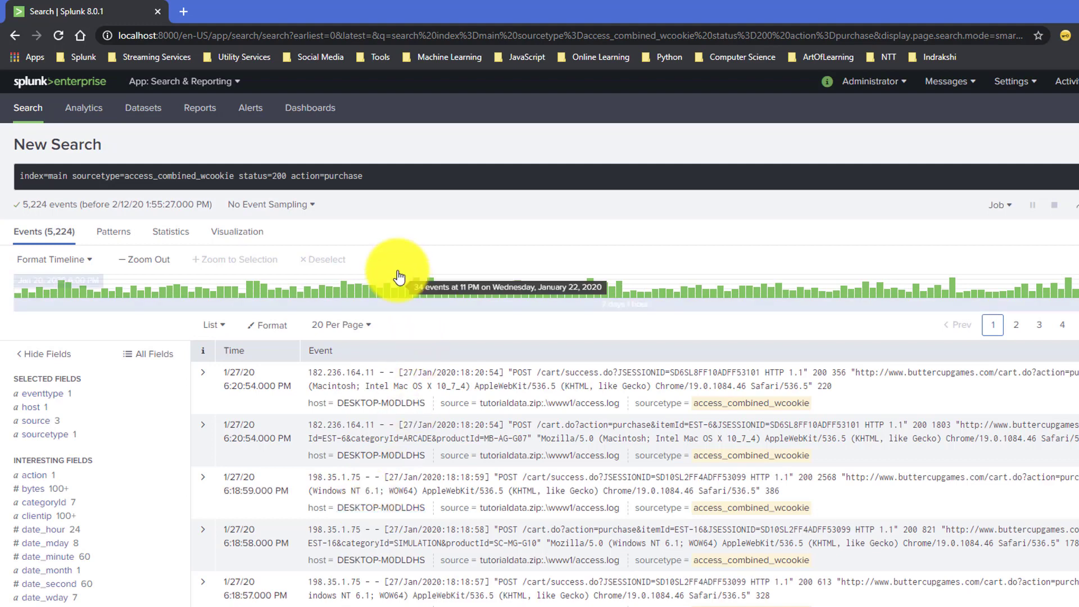
{"action": "left_click", "coordinate": [384, 176]}
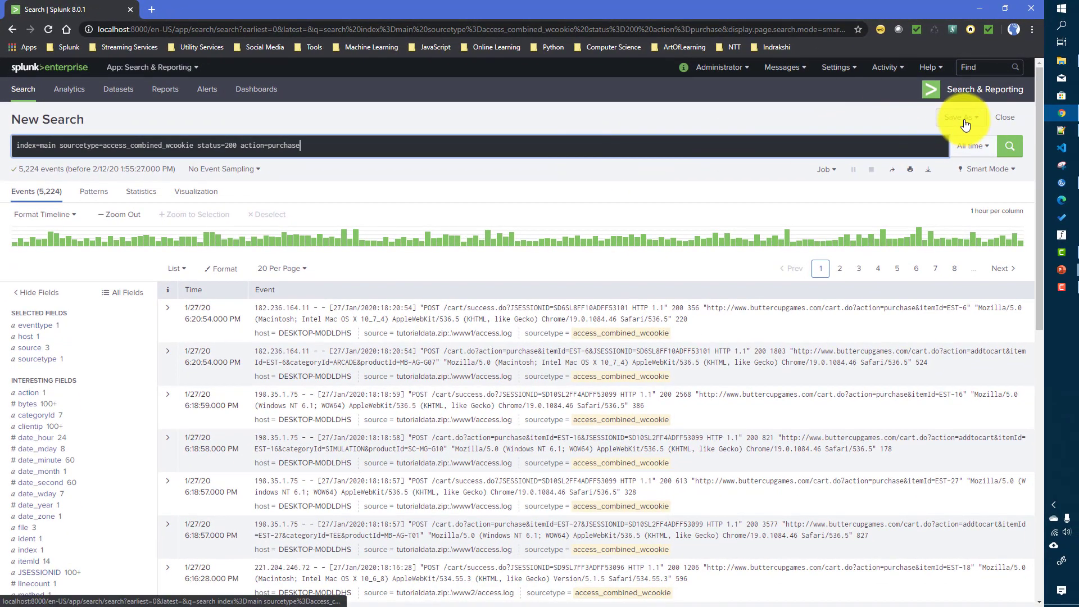
Open the form for saving the search as an event type, review its tags, color and priority options, and cancel.
{"action": "left_click", "coordinate": [964, 126]}
{"action": "left_click", "coordinate": [944, 191]}
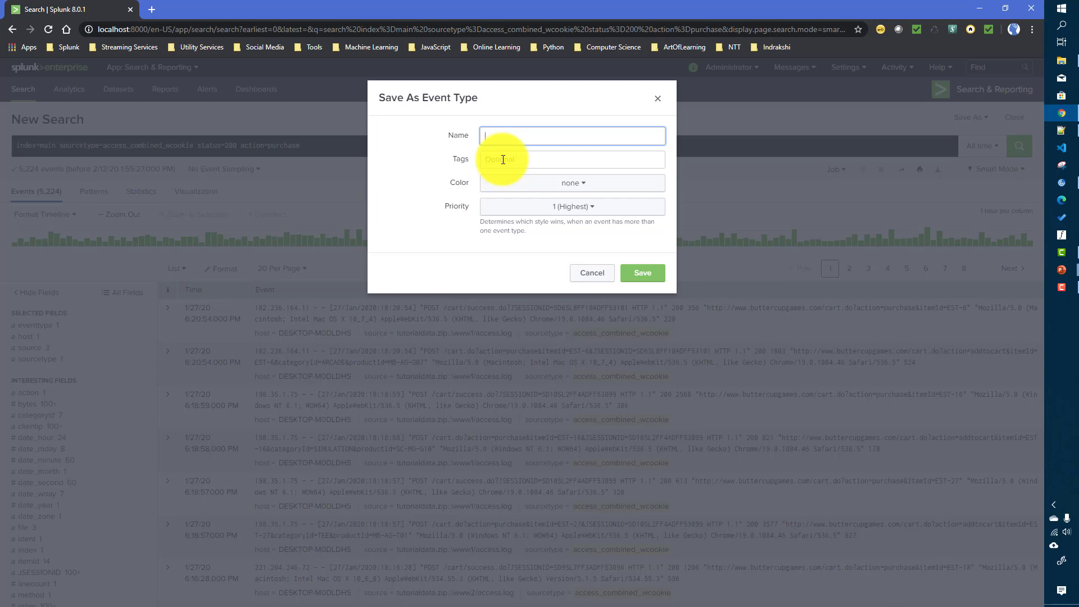
{"action": "left_click", "coordinate": [503, 160]}
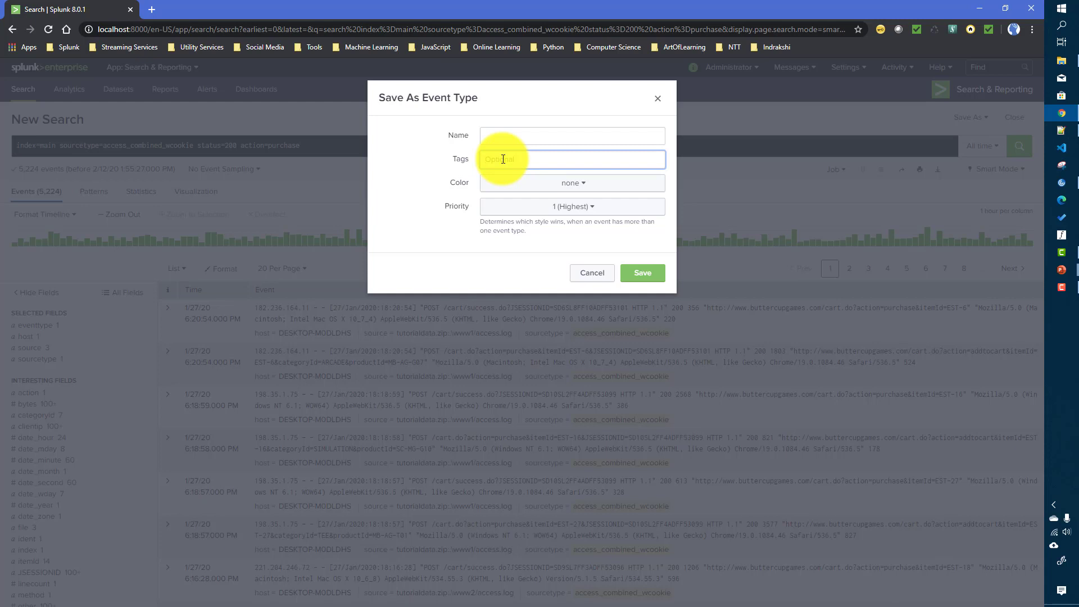
{"action": "left_click", "coordinate": [556, 188]}
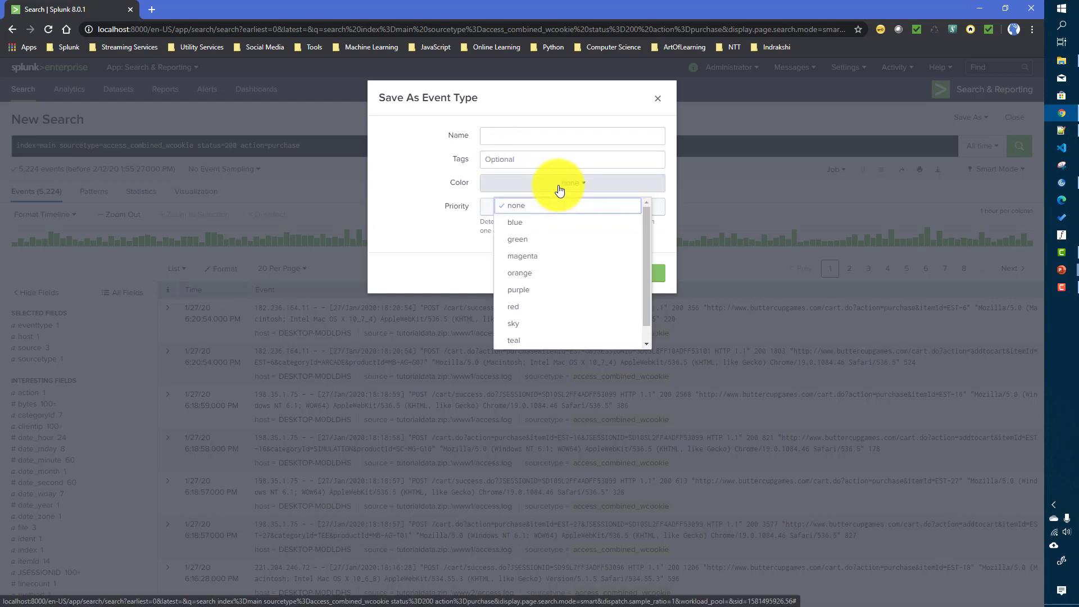
{"action": "left_click", "coordinate": [560, 191]}
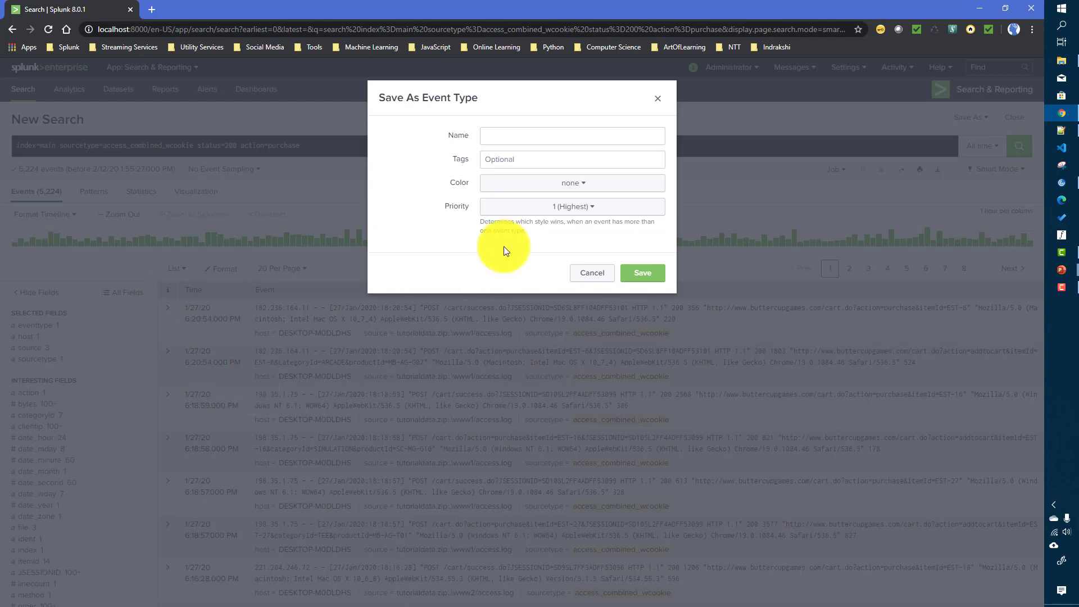
{"action": "left_click", "coordinate": [558, 211]}
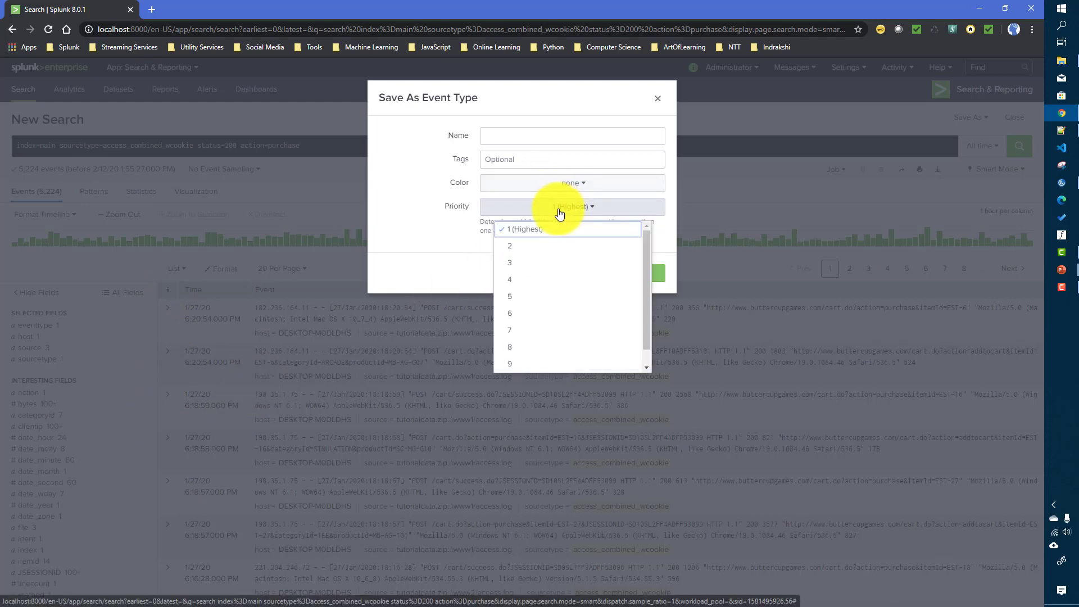
{"action": "left_click", "coordinate": [559, 213]}
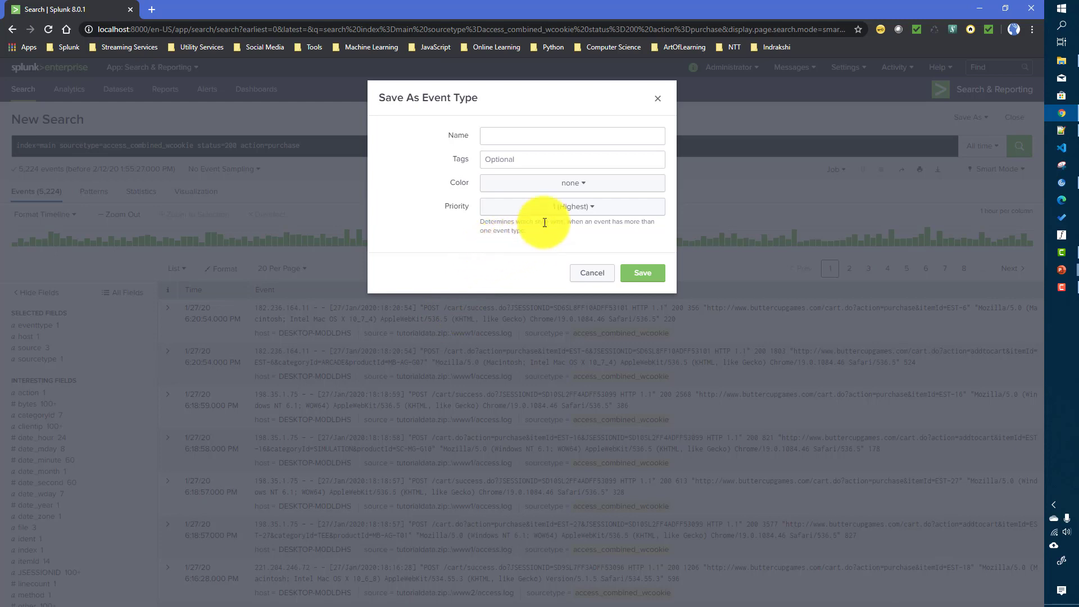
{"action": "left_click", "coordinate": [559, 211]}
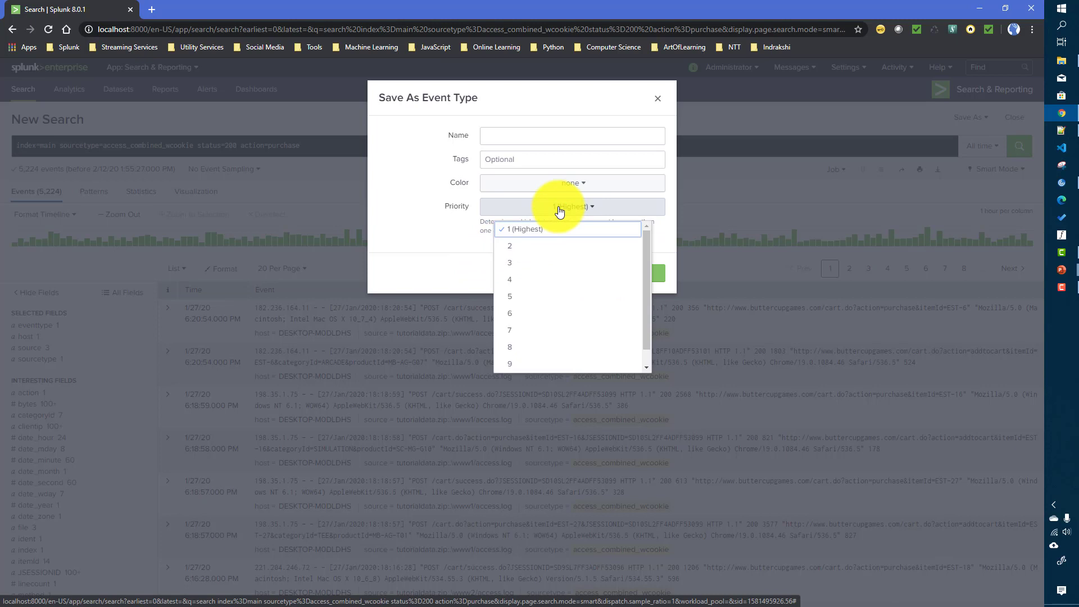
{"action": "scroll", "coordinate": [542, 315], "scroll_direction": "down", "scroll_amount": 1}
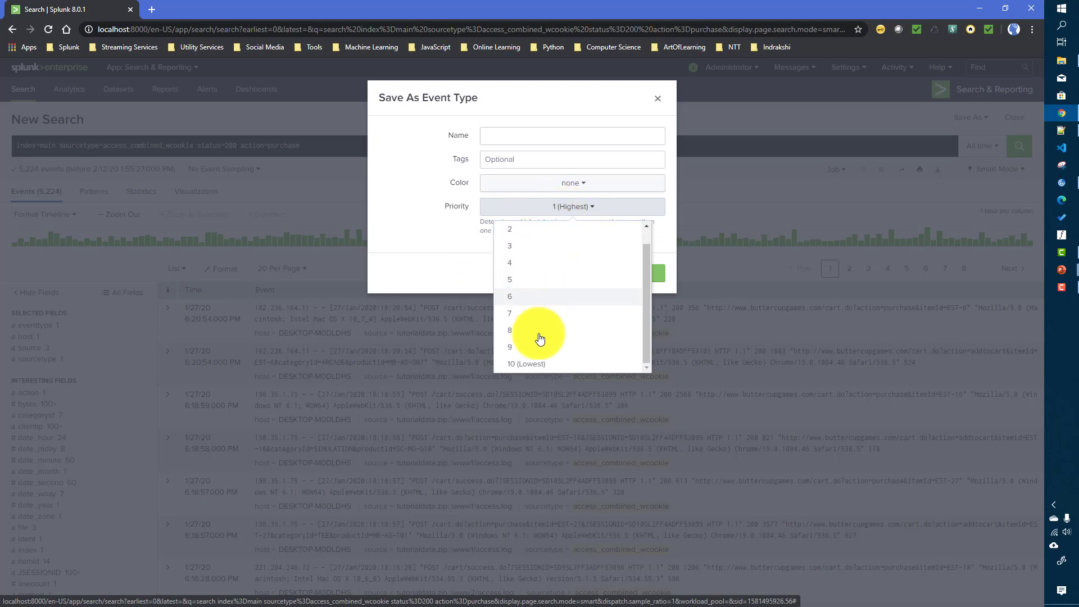
{"action": "scroll", "coordinate": [522, 348], "scroll_direction": "up", "scroll_amount": 1}
{"action": "key", "text": "Escape"}
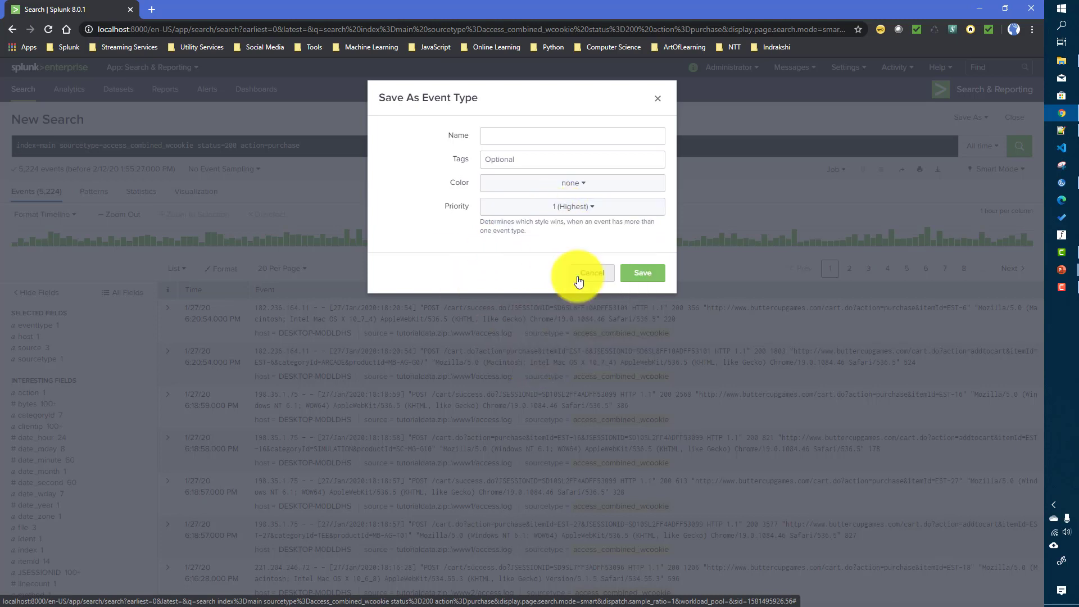
{"action": "left_click", "coordinate": [592, 273]}
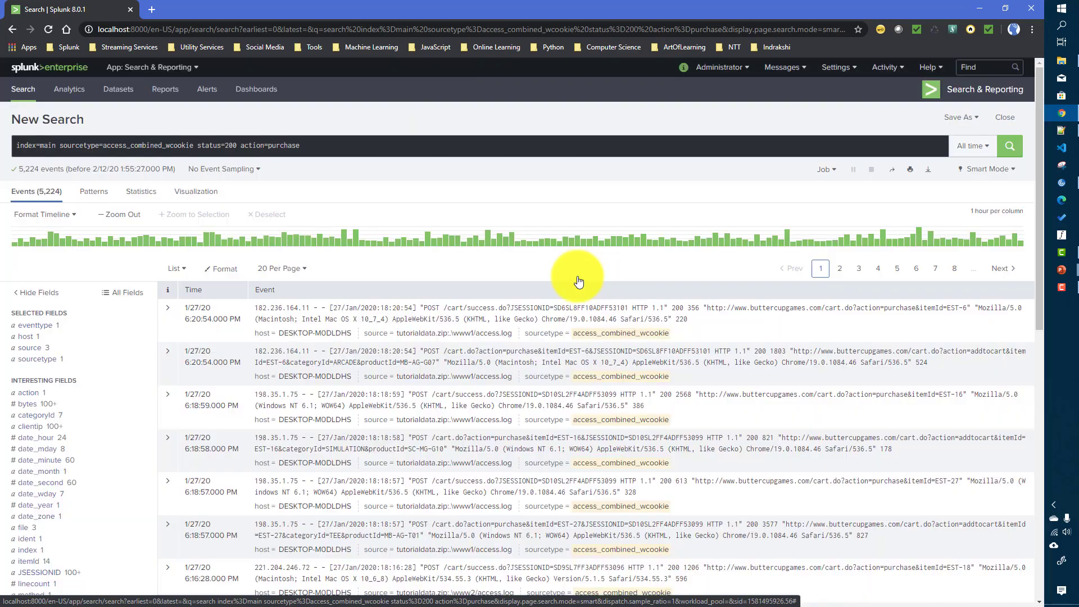
Expand the first purchase event in the results and open the event type builder for it.
{"action": "left_click", "coordinate": [167, 311]}
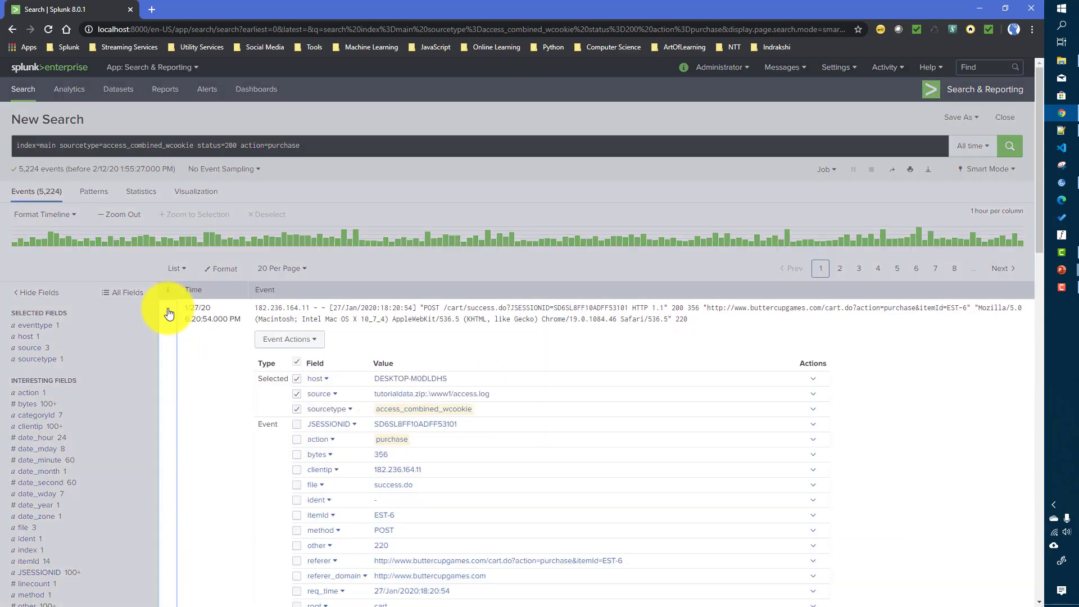
{"action": "left_click", "coordinate": [290, 342]}
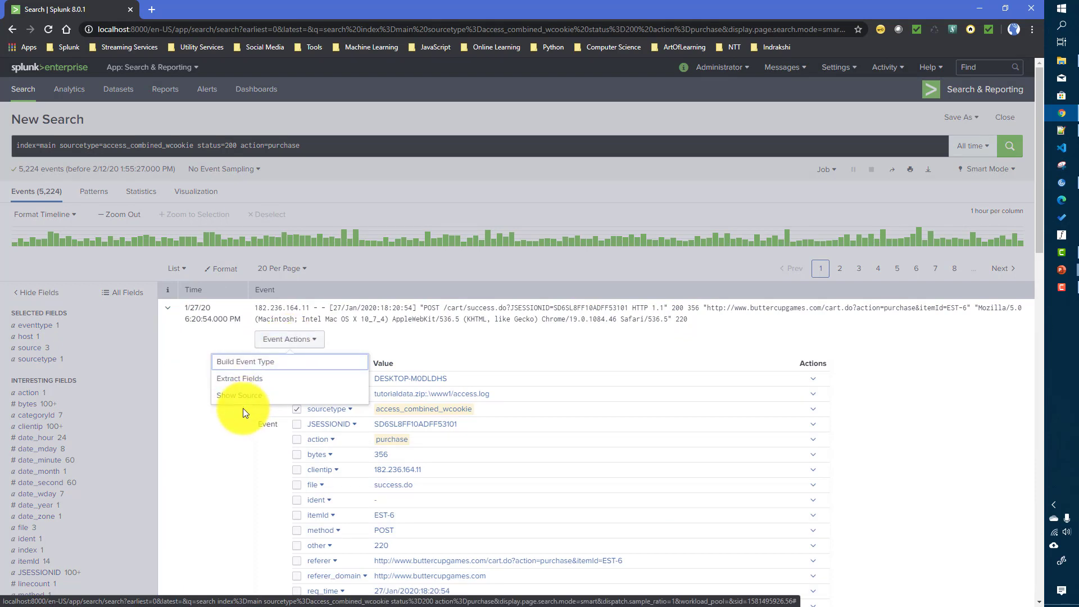
{"action": "left_click", "coordinate": [251, 363]}
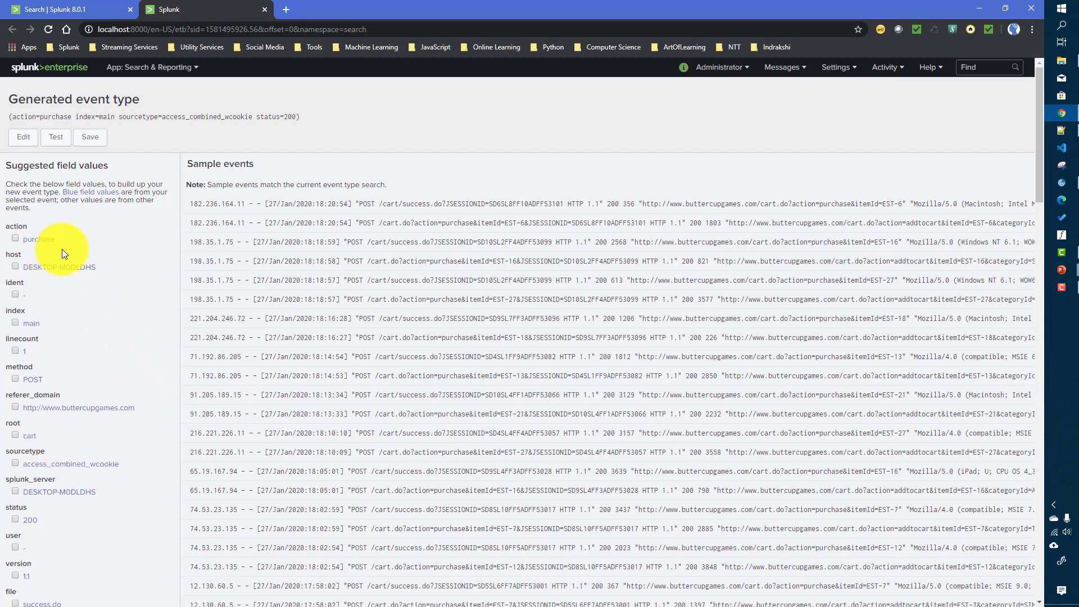
Review the suggested field values and add action=purchase to the generated event type.
{"action": "scroll", "coordinate": [130, 347], "scroll_direction": "down", "scroll_amount": 3}
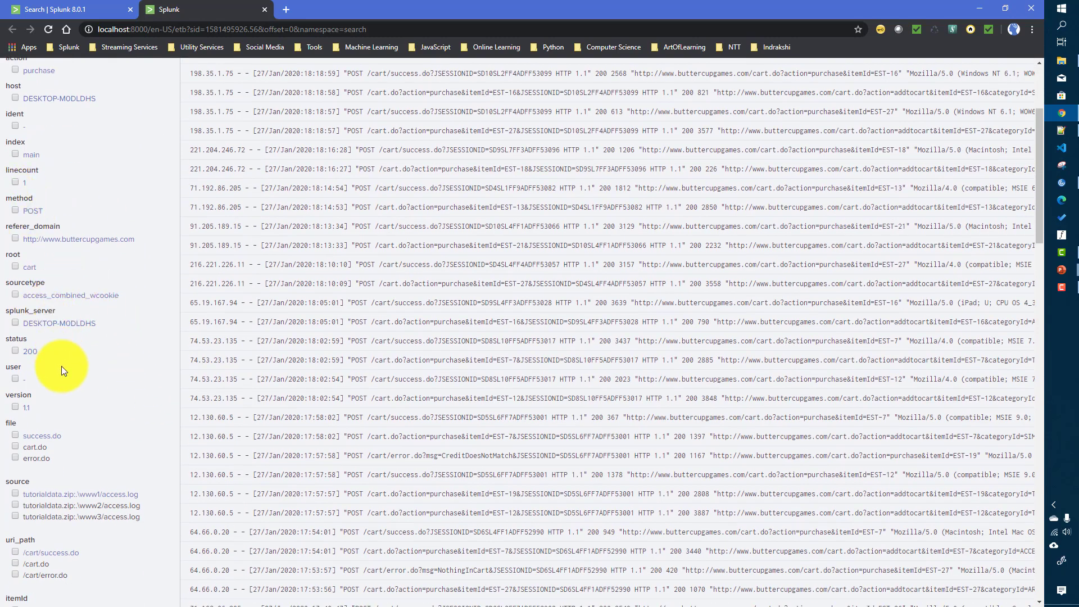
{"action": "scroll", "coordinate": [79, 425], "scroll_direction": "down", "scroll_amount": 3}
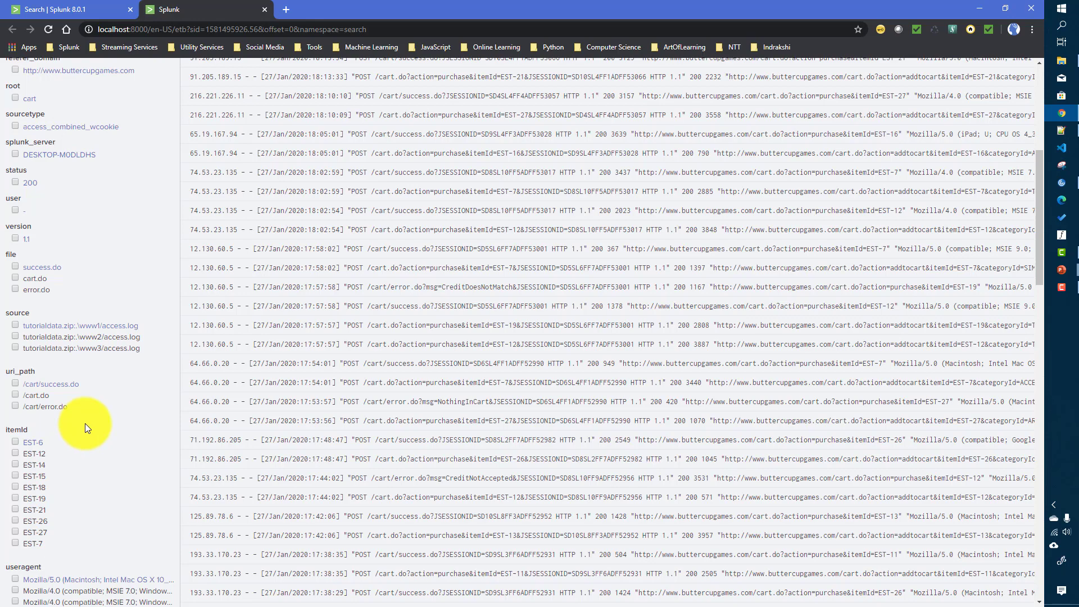
{"action": "scroll", "coordinate": [85, 423], "scroll_direction": "up", "scroll_amount": 6}
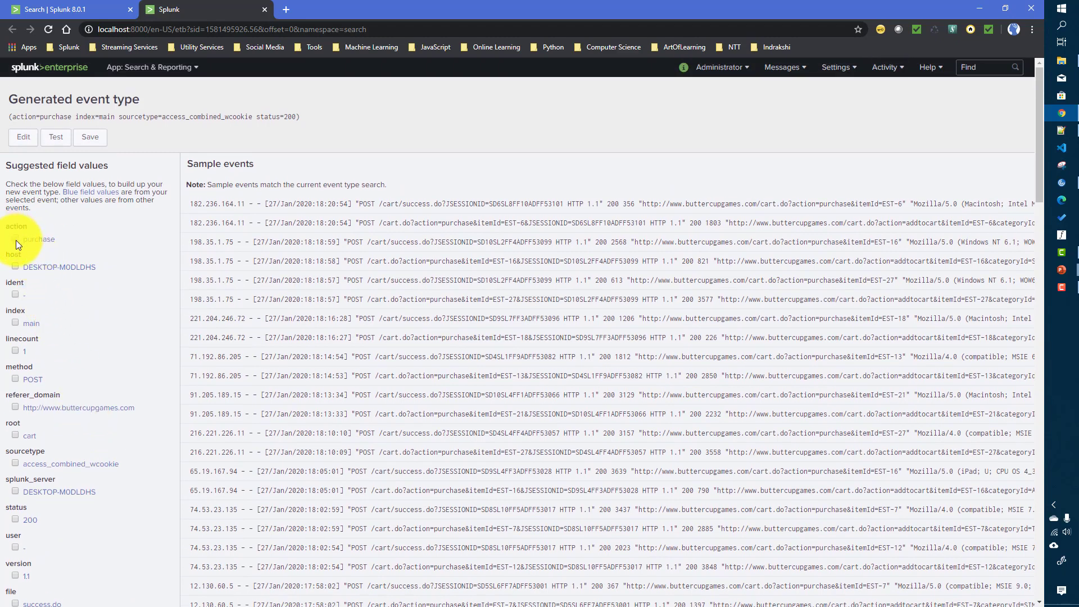
{"action": "left_click", "coordinate": [15, 239]}
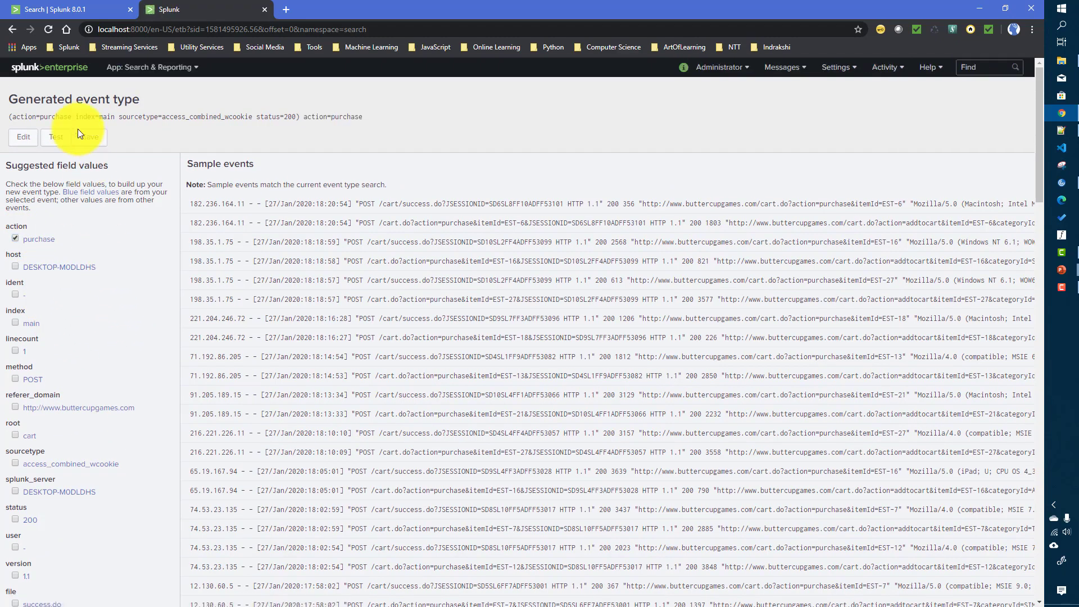
{"action": "scroll", "coordinate": [143, 362], "scroll_direction": "down", "scroll_amount": 2}
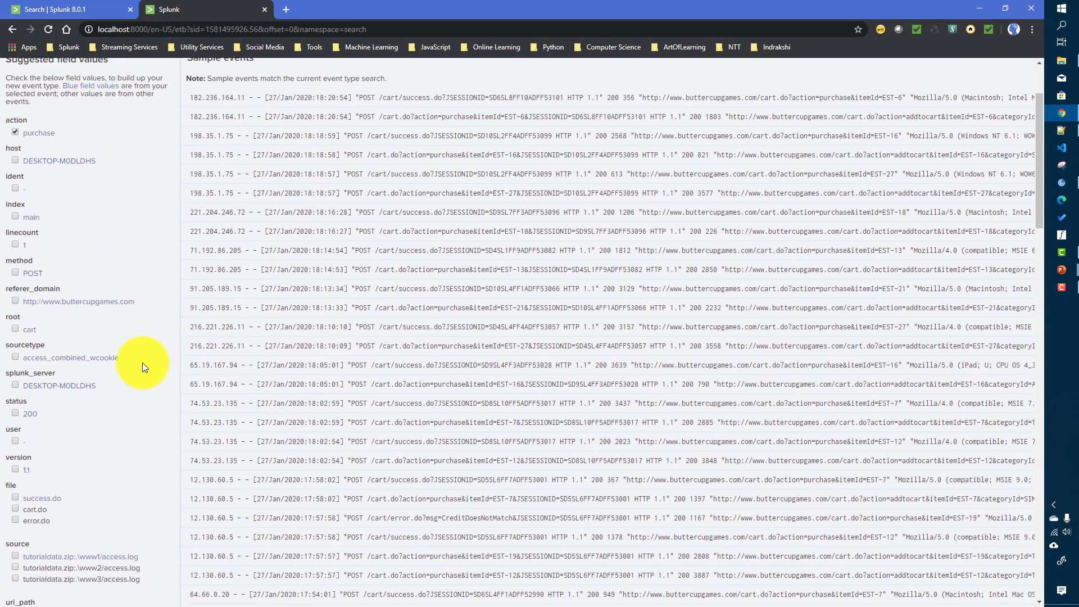
{"action": "scroll", "coordinate": [142, 363], "scroll_direction": "down", "scroll_amount": 2}
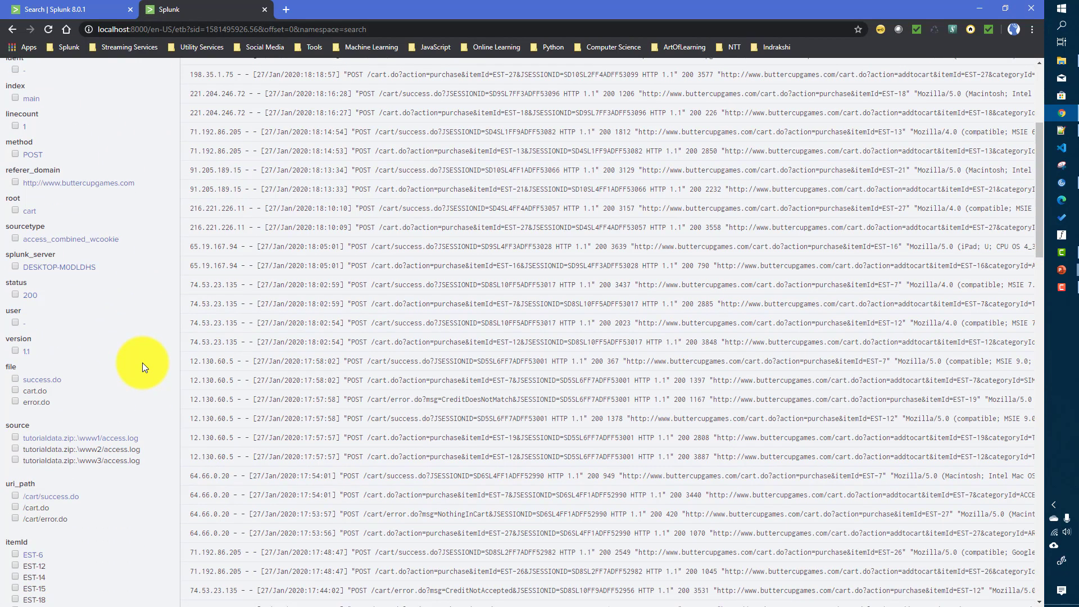
{"action": "scroll", "coordinate": [143, 362], "scroll_direction": "down", "scroll_amount": 3}
{"action": "scroll", "coordinate": [57, 468], "scroll_direction": "up", "scroll_amount": 7}
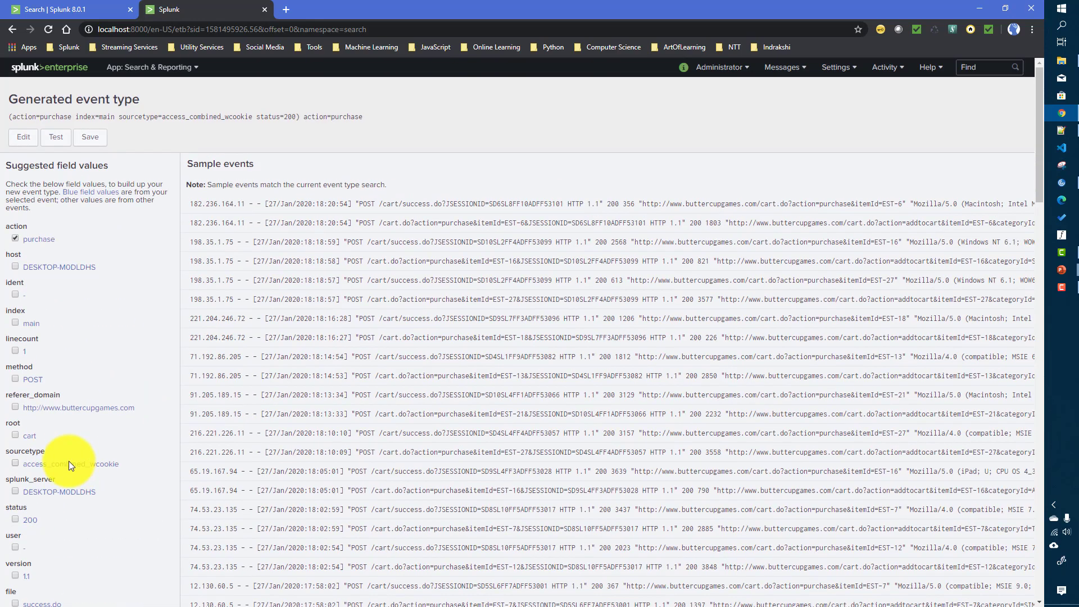
Open the save form for the generated event type, review its style and priority options, and cancel.
{"action": "left_click", "coordinate": [86, 141]}
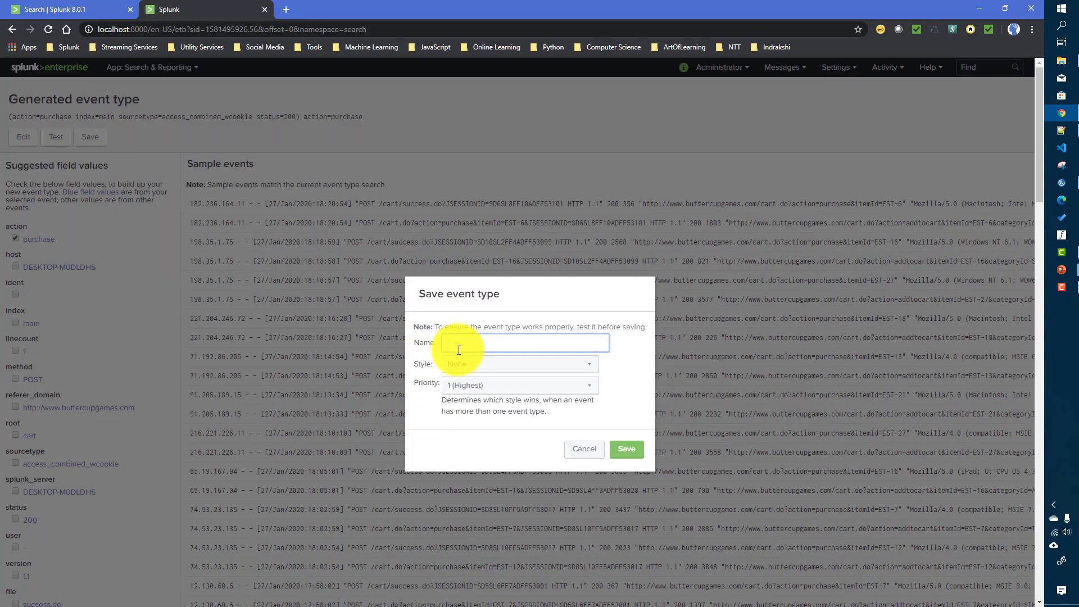
{"action": "left_click", "coordinate": [477, 366]}
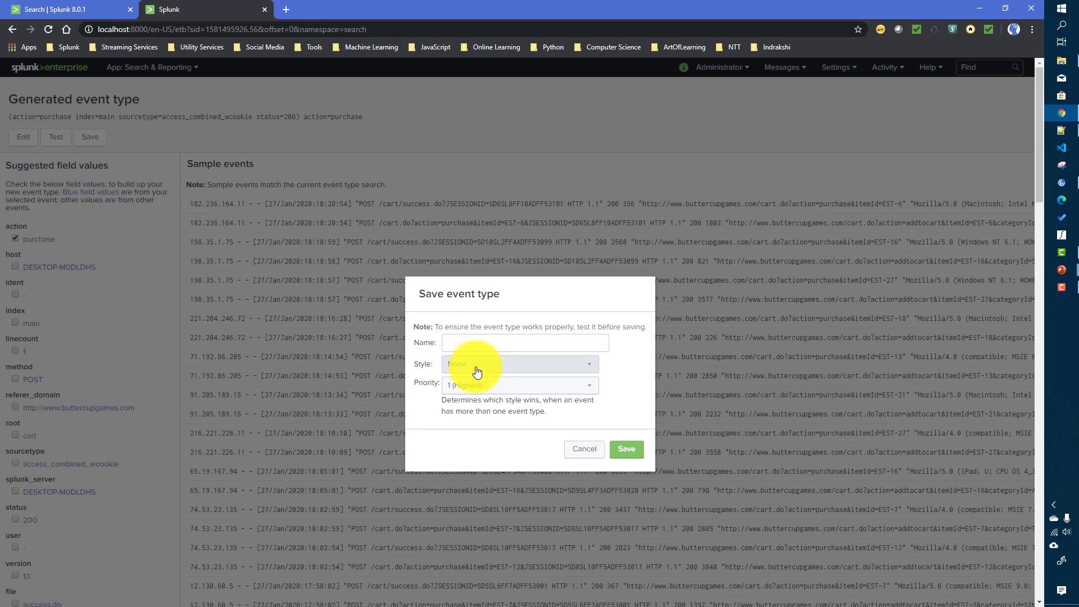
{"action": "left_click", "coordinate": [477, 374]}
{"action": "left_click", "coordinate": [477, 385]}
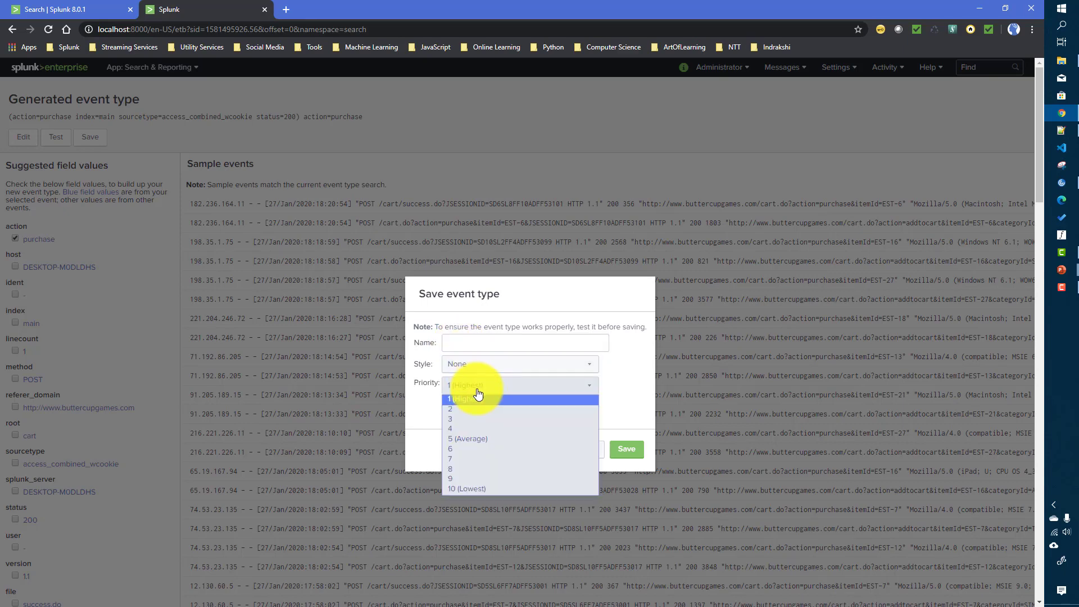
{"action": "left_click", "coordinate": [478, 394]}
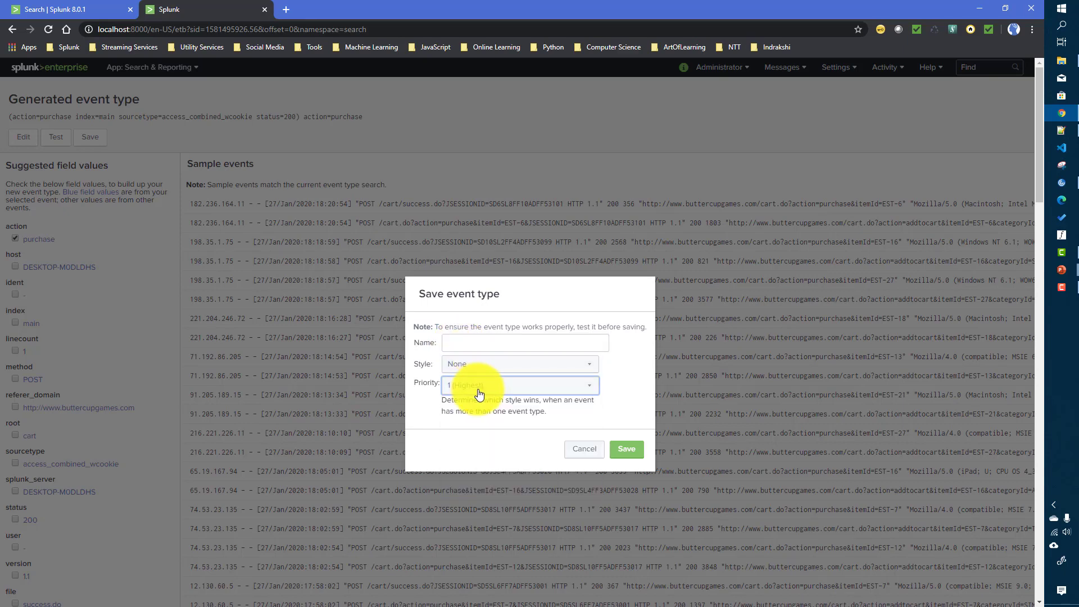
{"action": "left_click", "coordinate": [579, 453]}
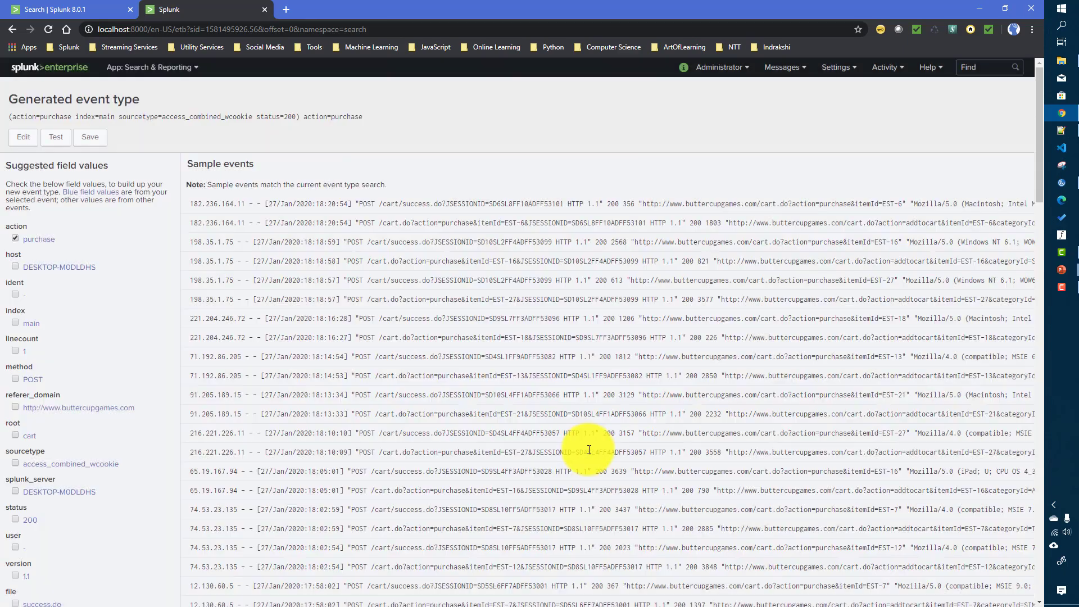
Start a new event type from the Event types settings, keeping search as the destination app.
{"action": "left_click", "coordinate": [836, 67]}
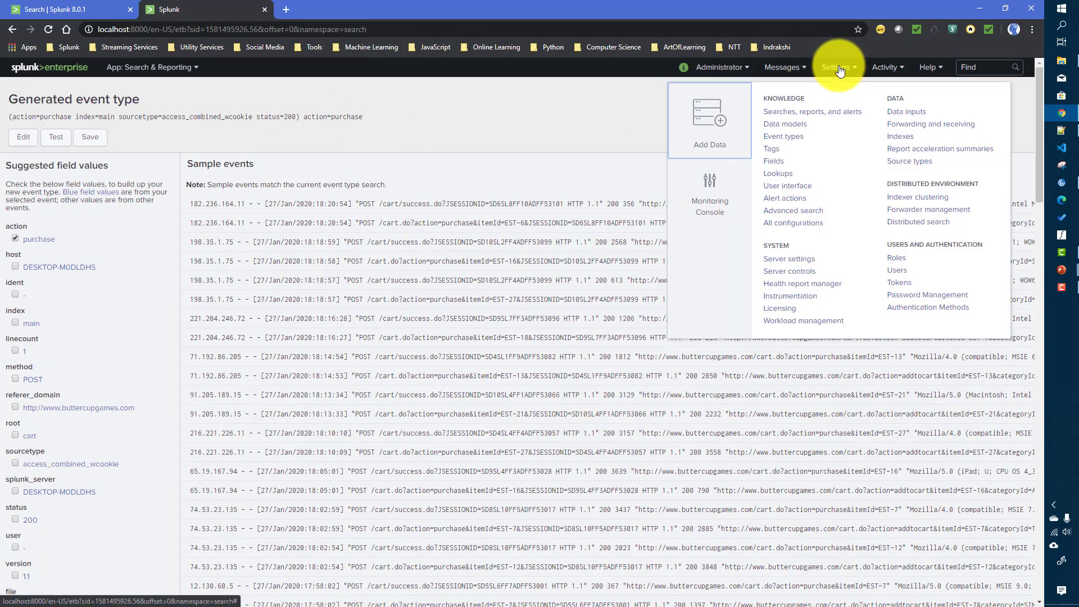
{"action": "left_click", "coordinate": [784, 138]}
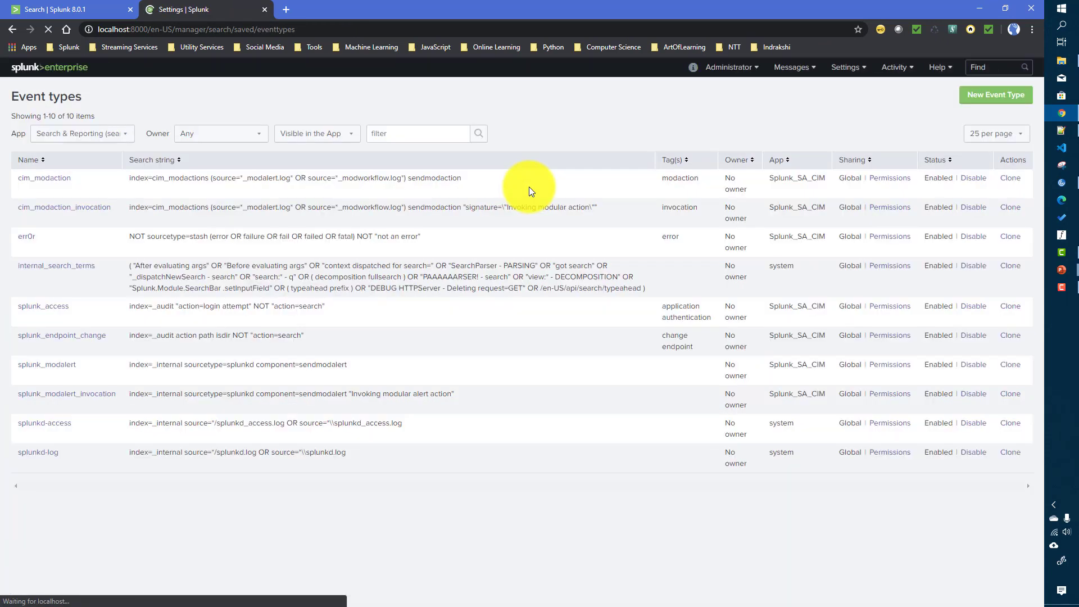
{"action": "left_click", "coordinate": [995, 100]}
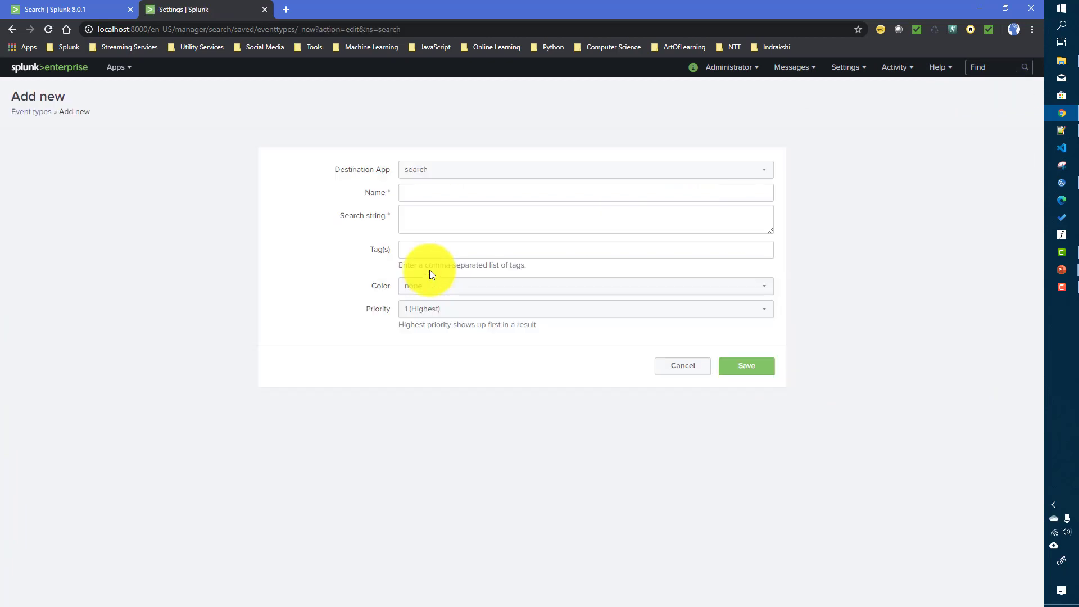
{"action": "left_click", "coordinate": [452, 180]}
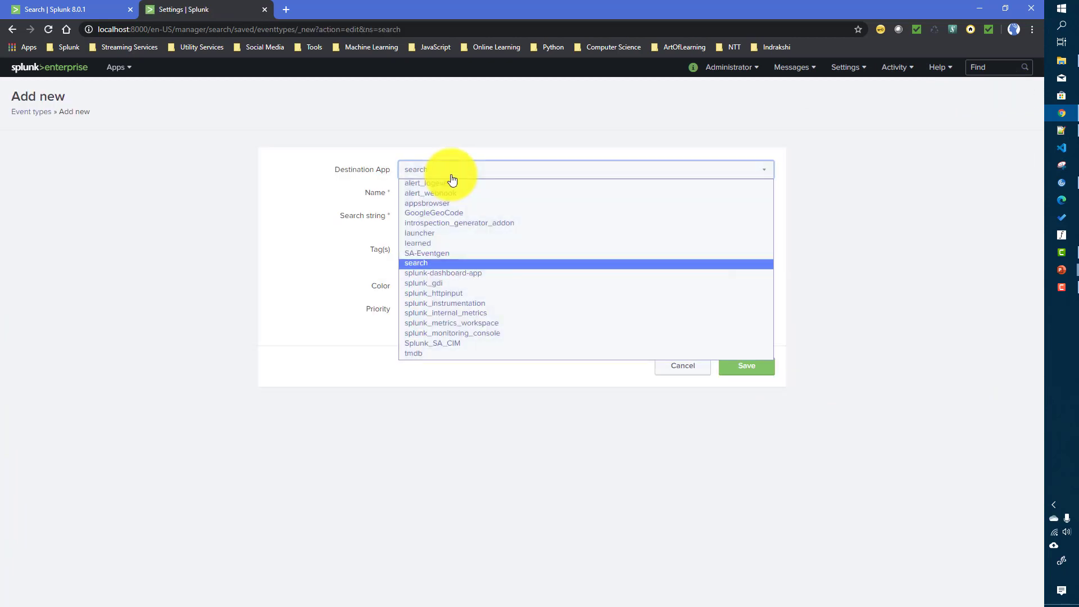
{"action": "left_click", "coordinate": [452, 179]}
{"action": "left_click", "coordinate": [433, 197]}
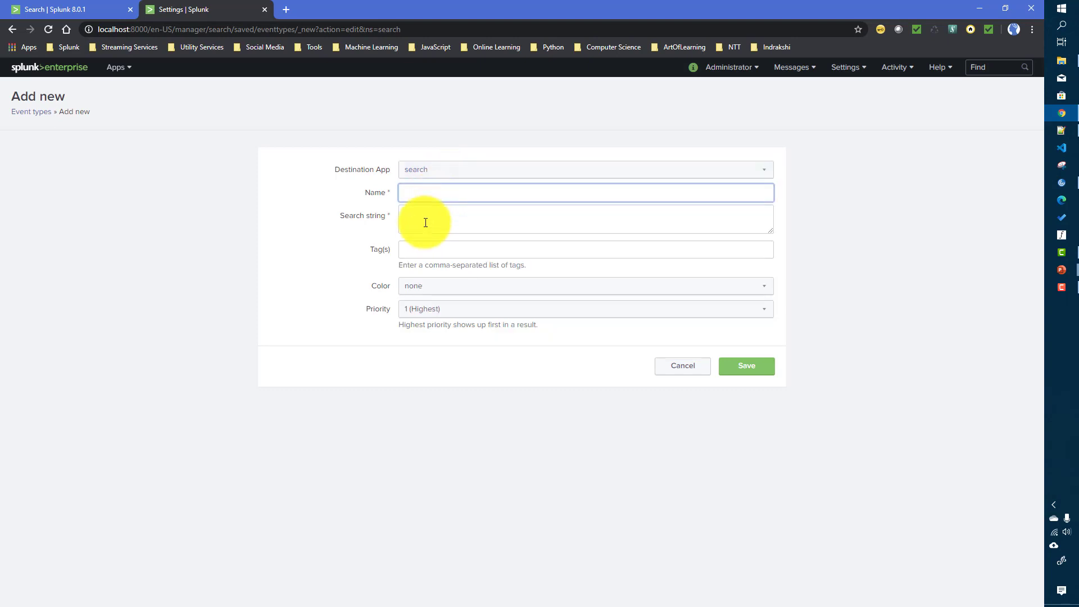
{"action": "left_click", "coordinate": [425, 222]}
{"action": "left_click", "coordinate": [425, 251]}
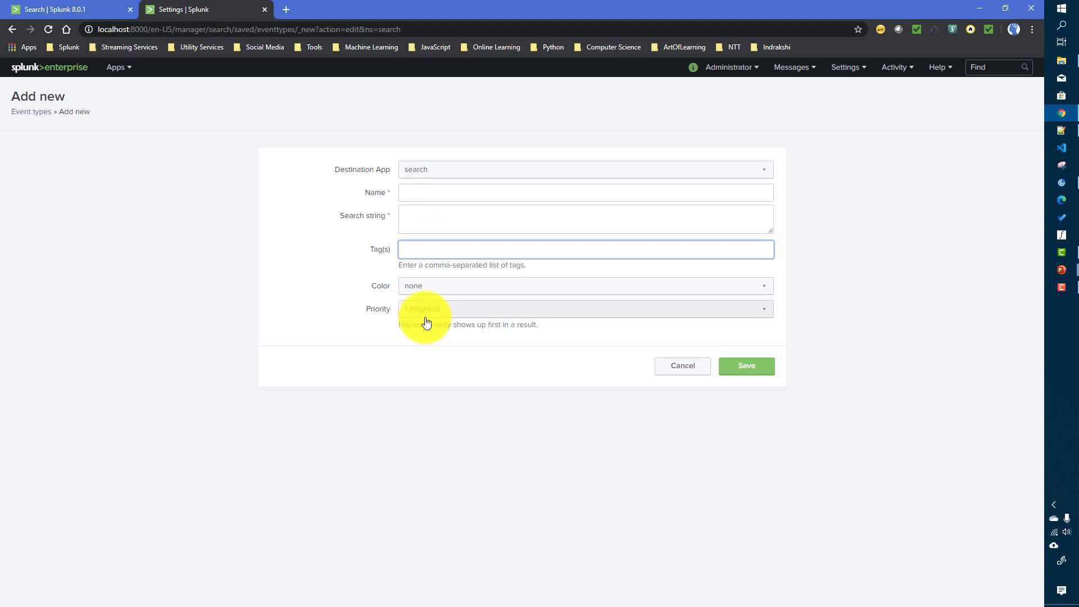
Return to the purchase search results, review the form for saving the search as an event type, and cancel it.
{"action": "left_click", "coordinate": [99, 12]}
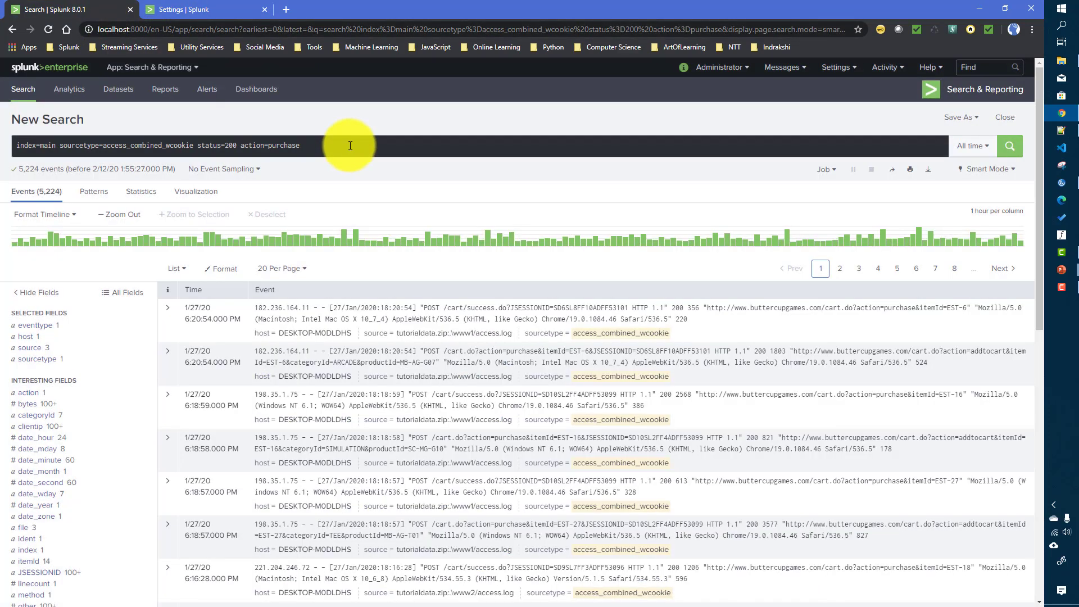
{"action": "left_click", "coordinate": [348, 144]}
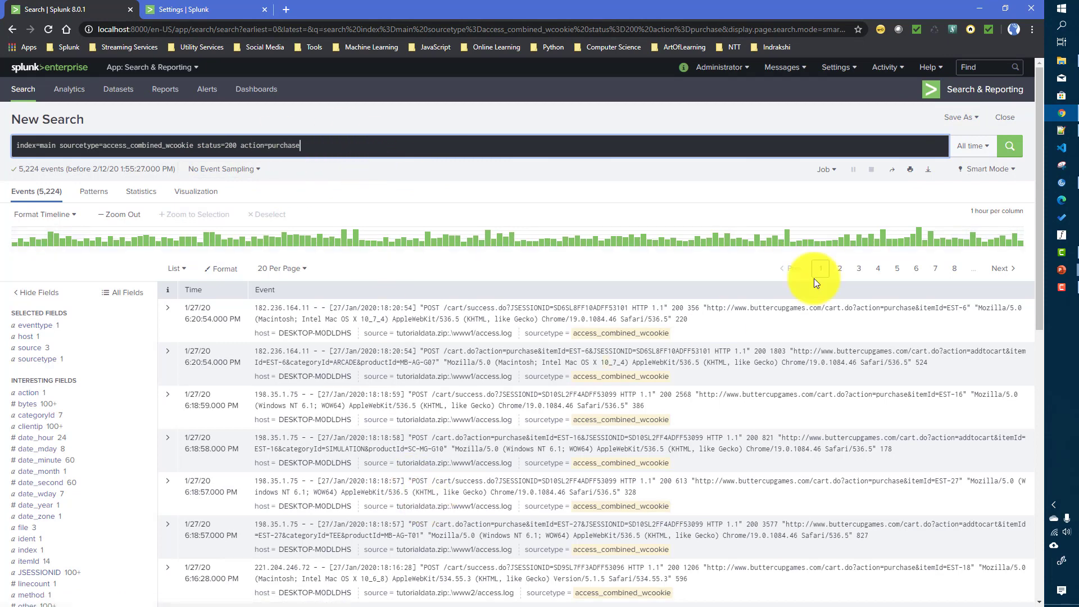
{"action": "left_click", "coordinate": [967, 126]}
{"action": "left_click", "coordinate": [925, 189]}
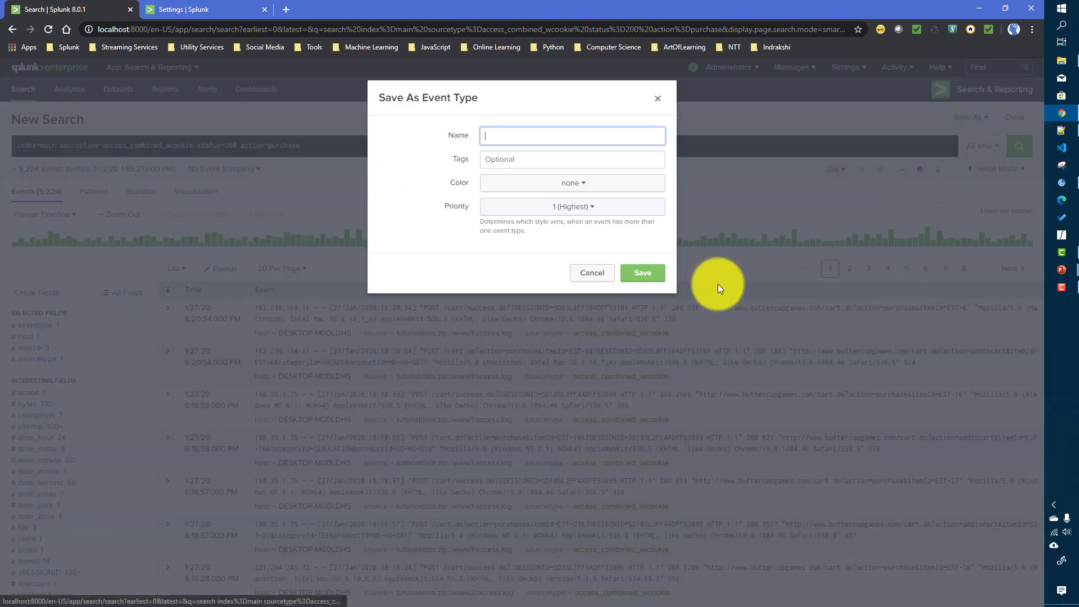
{"action": "left_click", "coordinate": [585, 275]}
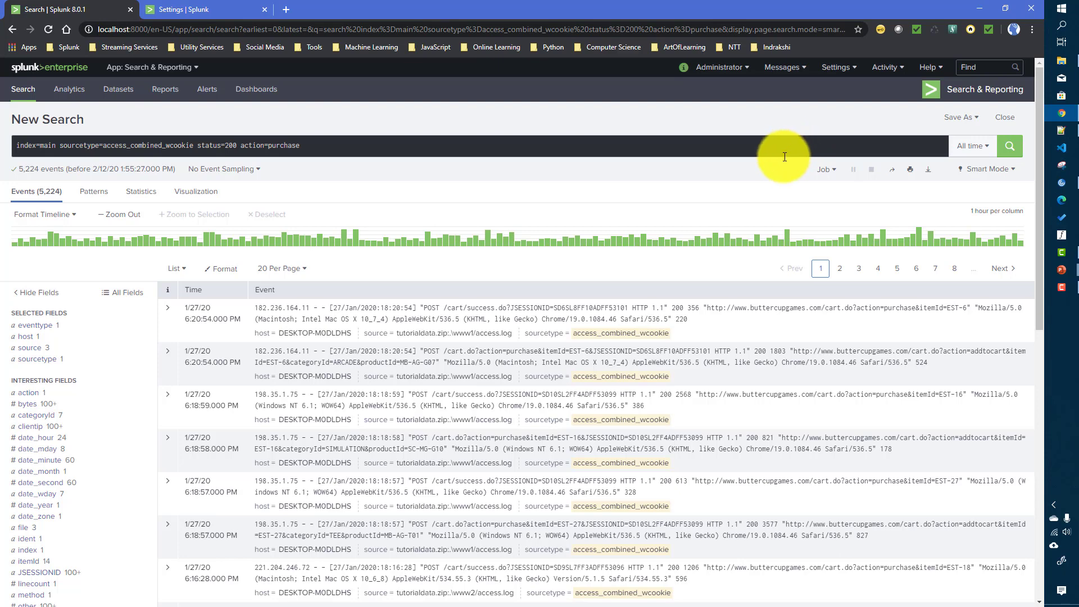
{"action": "left_click", "coordinate": [141, 68]}
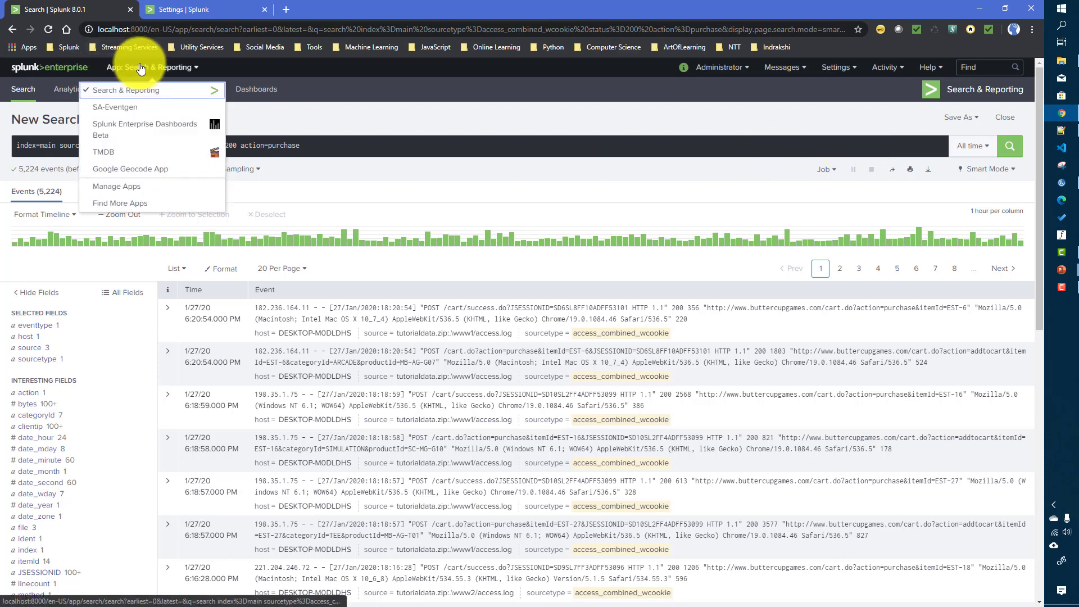
{"action": "left_click", "coordinate": [359, 146]}
Save the purchase search as an event type named successful_purchase with the color green.
{"action": "left_click", "coordinate": [961, 117]}
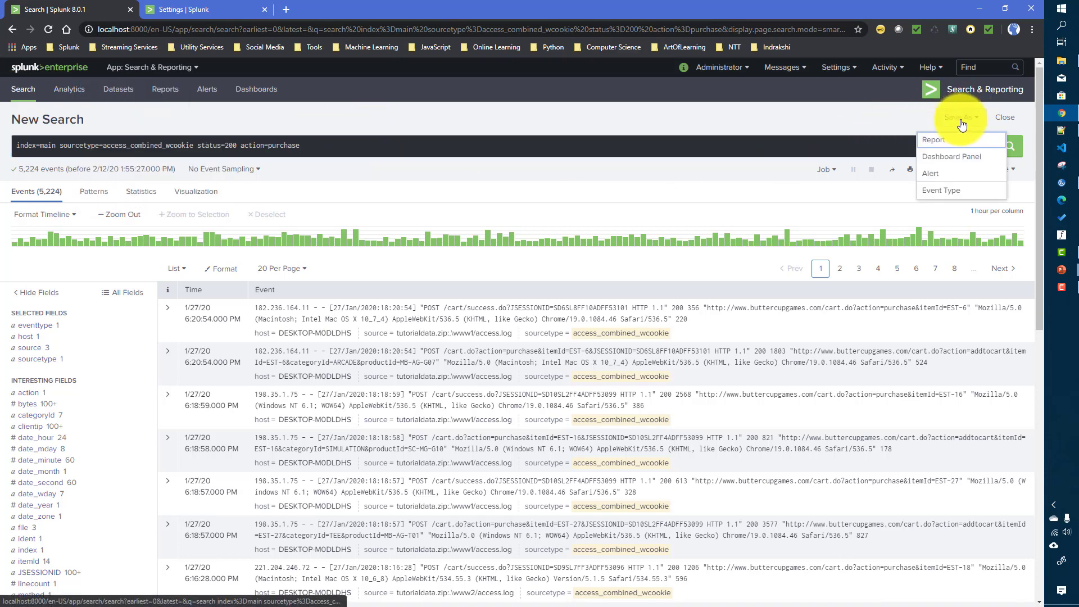
{"action": "left_click", "coordinate": [939, 190]}
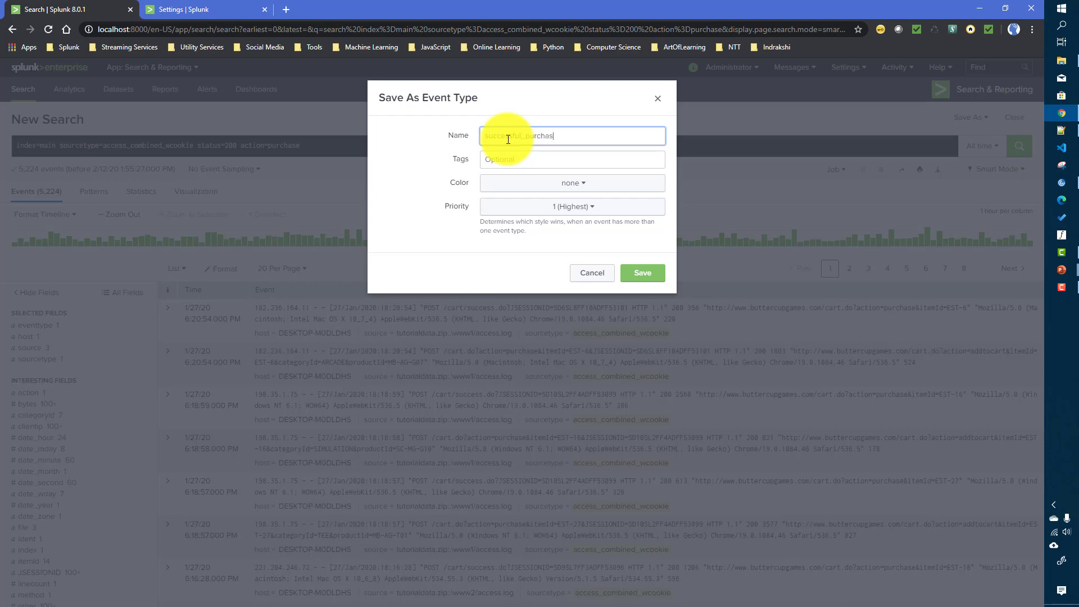
{"action": "left_click", "coordinate": [549, 187]}
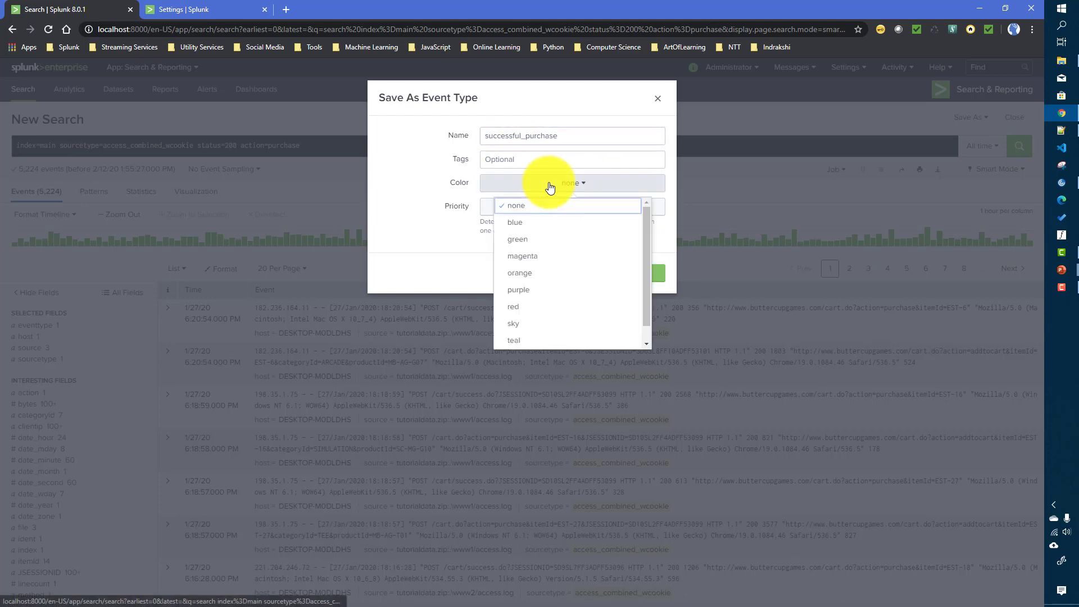
{"action": "left_click", "coordinate": [530, 239]}
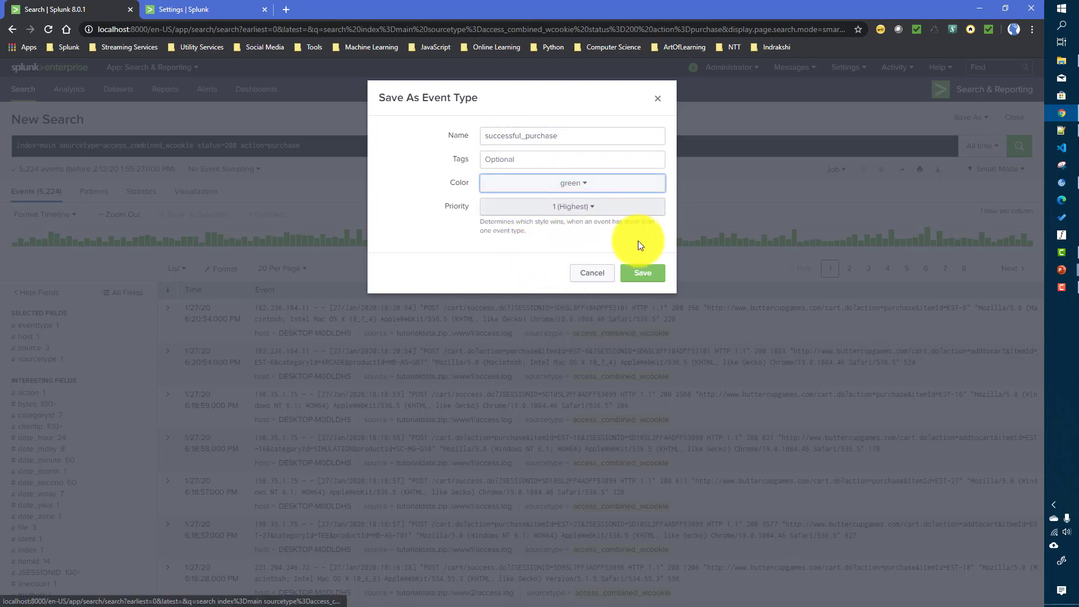
{"action": "left_click", "coordinate": [642, 276]}
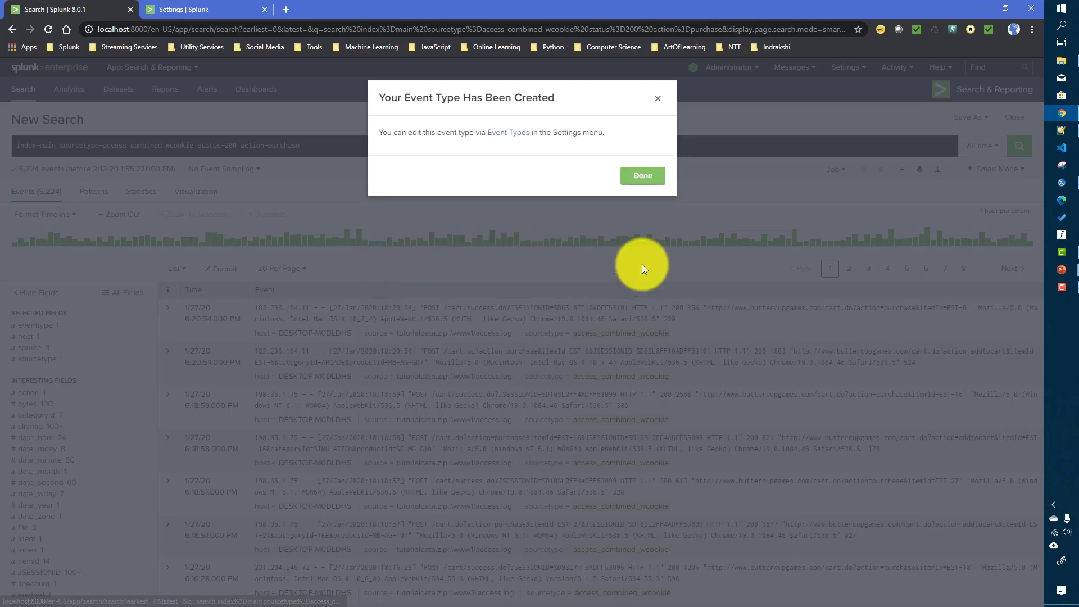
{"action": "left_click", "coordinate": [640, 178]}
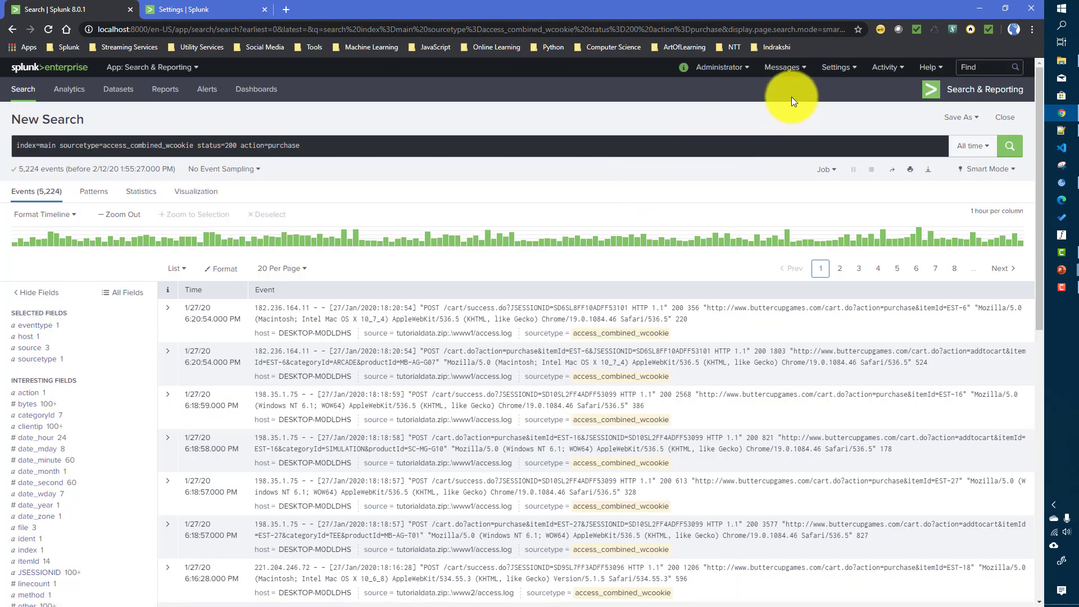
Go to the Event types settings and open the permissions of successful_purchase.
{"action": "left_click", "coordinate": [218, 11]}
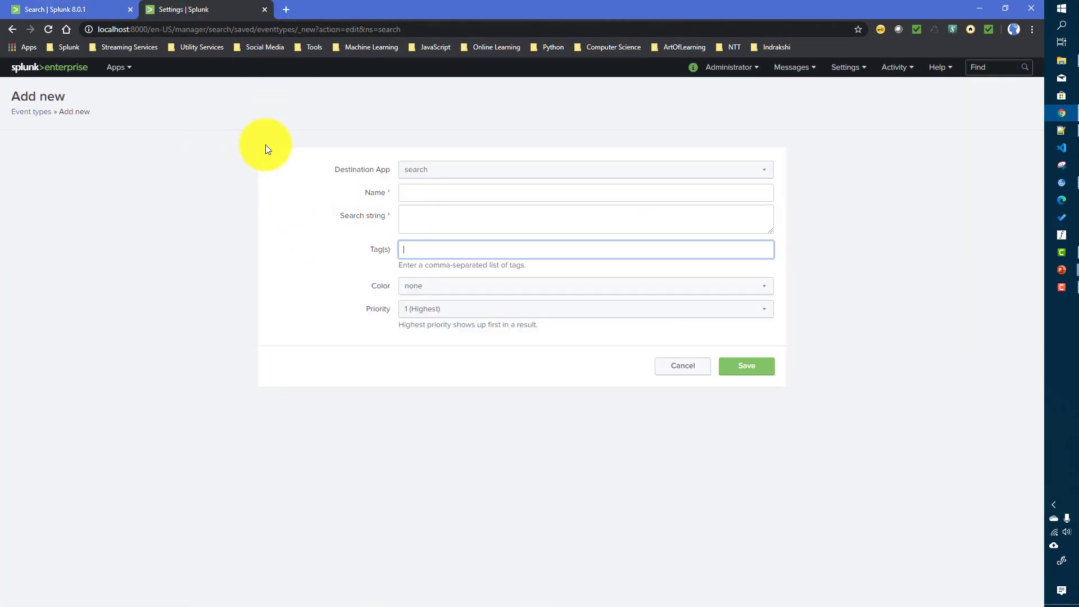
{"action": "left_click", "coordinate": [844, 67]}
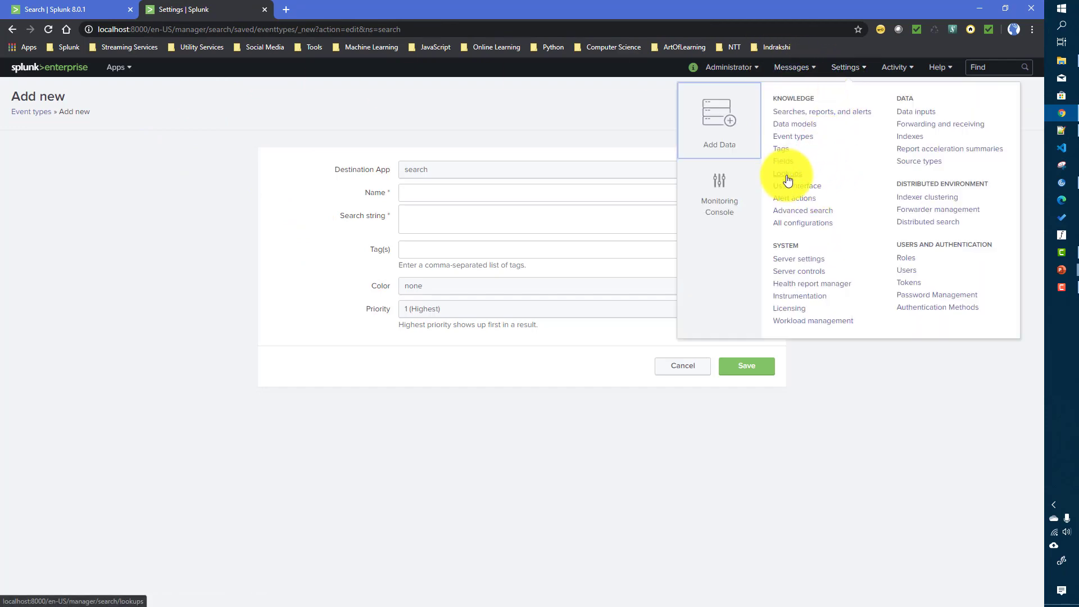
{"action": "left_click", "coordinate": [793, 137]}
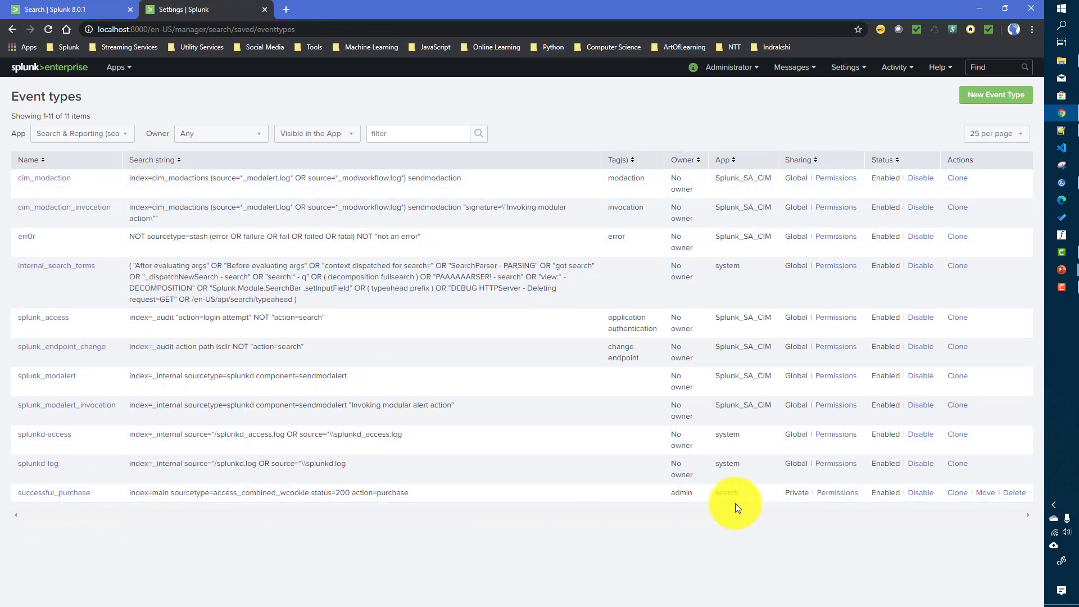
{"action": "double_click", "coordinate": [796, 492]}
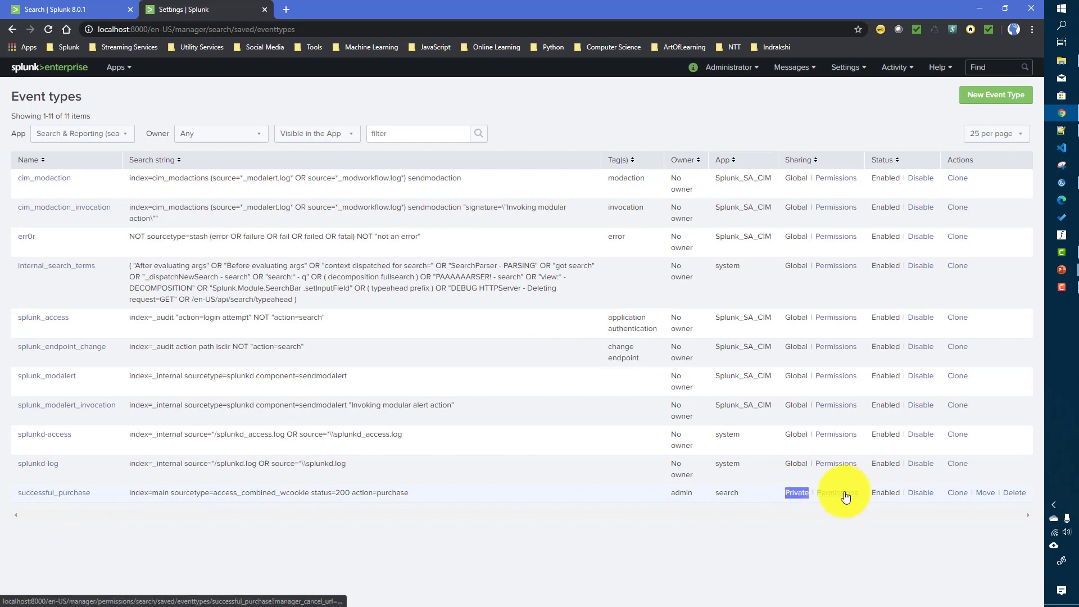
{"action": "left_click", "coordinate": [845, 494]}
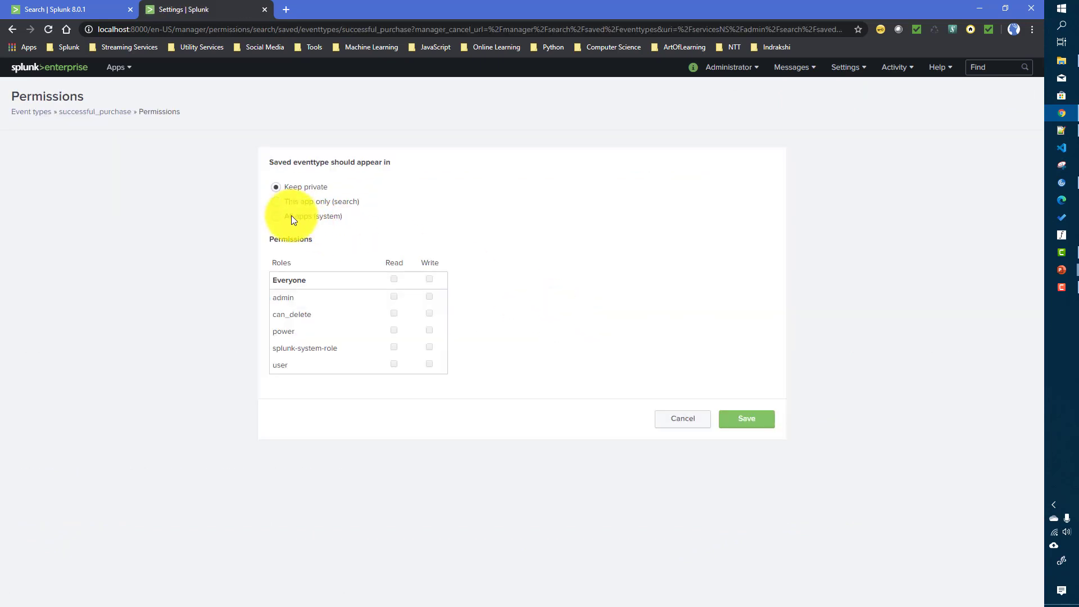
Share the event type with all apps, grant Everyone read and write access, and save the permissions.
{"action": "left_click", "coordinate": [276, 216]}
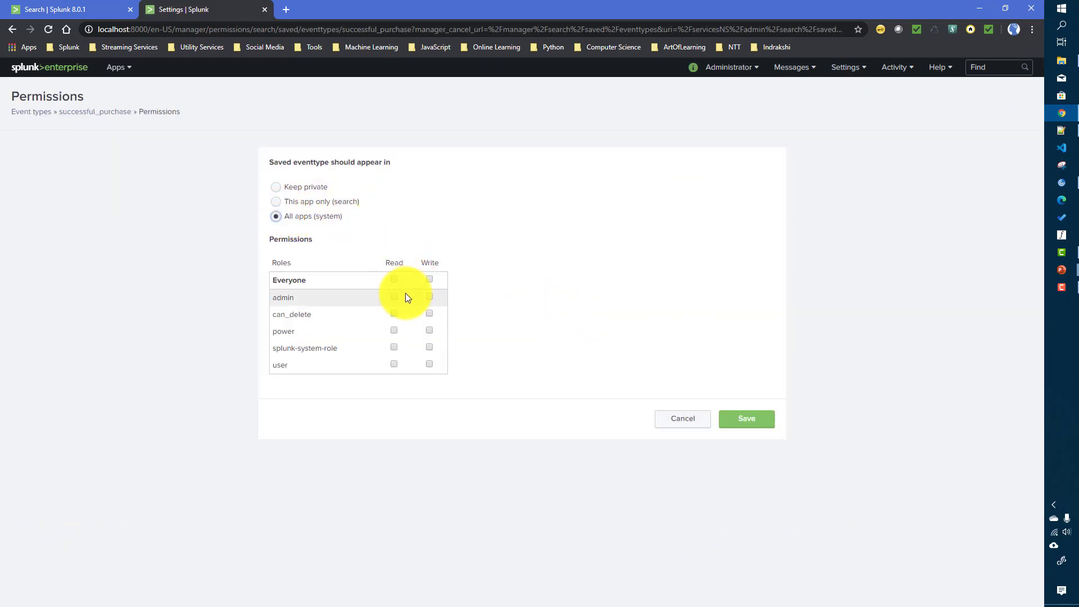
{"action": "left_click", "coordinate": [393, 280]}
{"action": "left_click", "coordinate": [430, 279]}
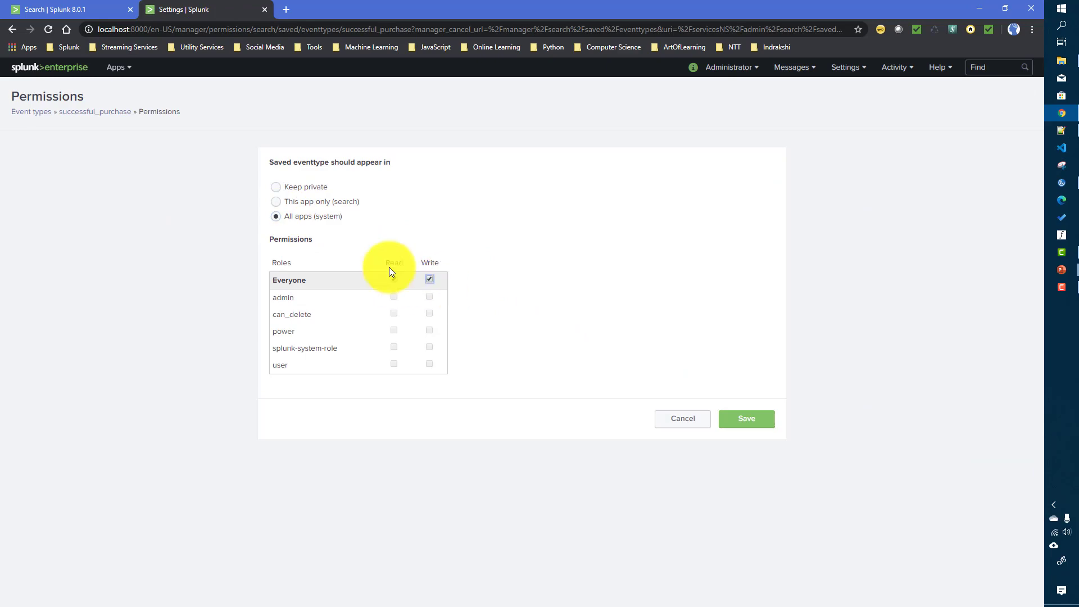
{"action": "left_click", "coordinate": [748, 420]}
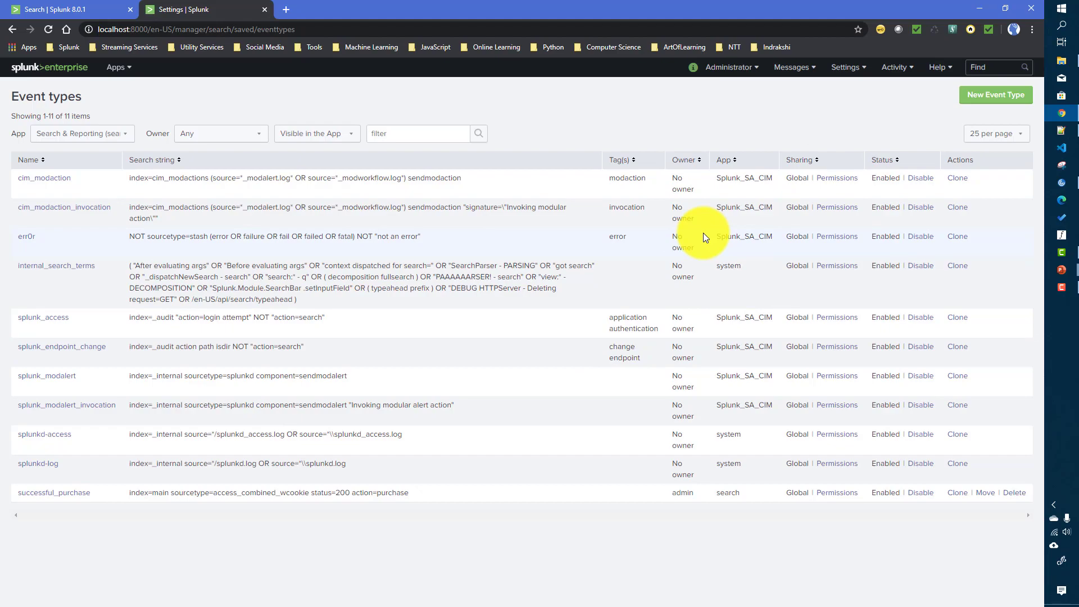
Switch to File Explorer, browse to Splunk\etc\apps\search\local, and open eventtypes.conf in Notepad++.
{"action": "left_click", "coordinate": [1061, 60]}
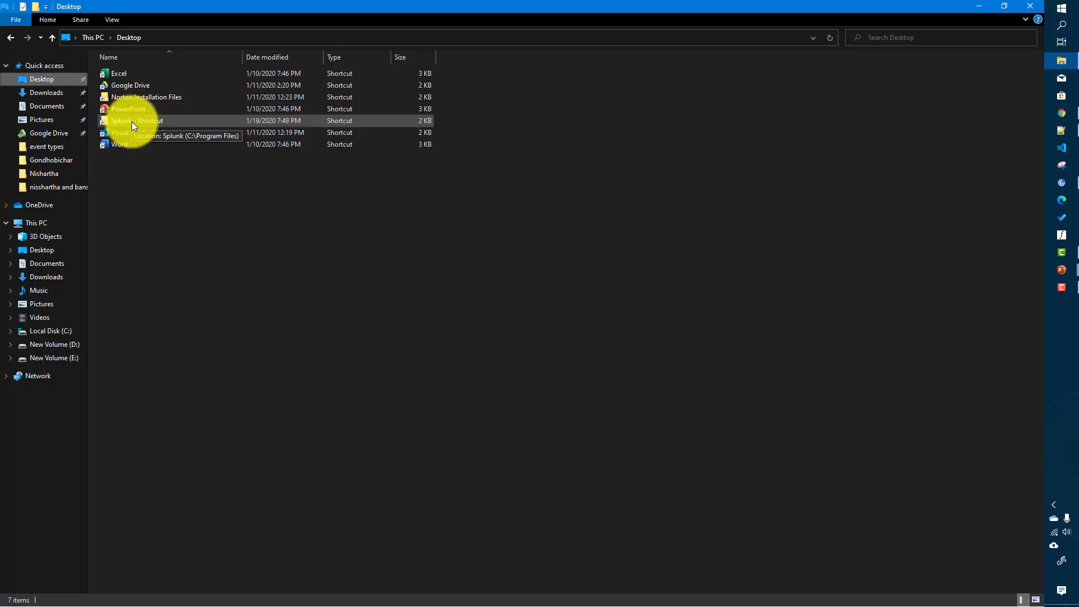
{"action": "double_click", "coordinate": [131, 121]}
{"action": "double_click", "coordinate": [119, 84]}
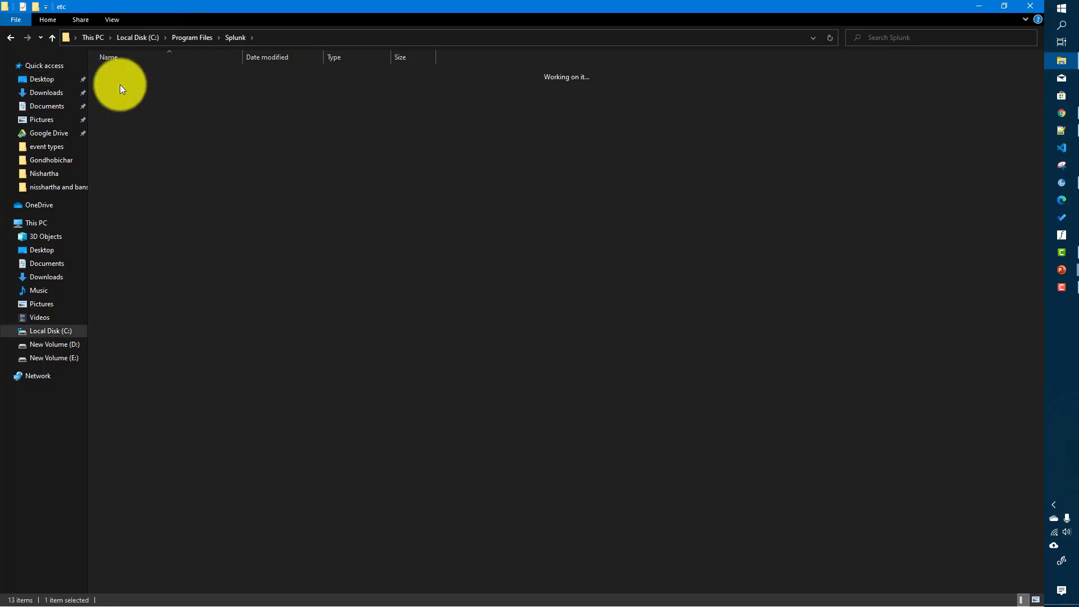
{"action": "double_click", "coordinate": [121, 87]}
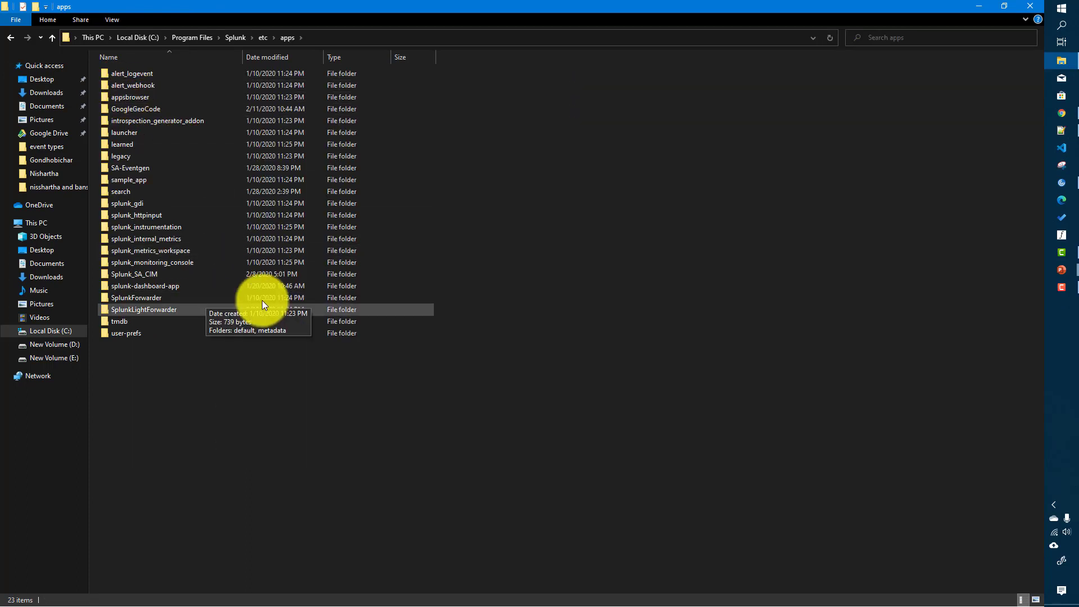
{"action": "left_click", "coordinate": [120, 193]}
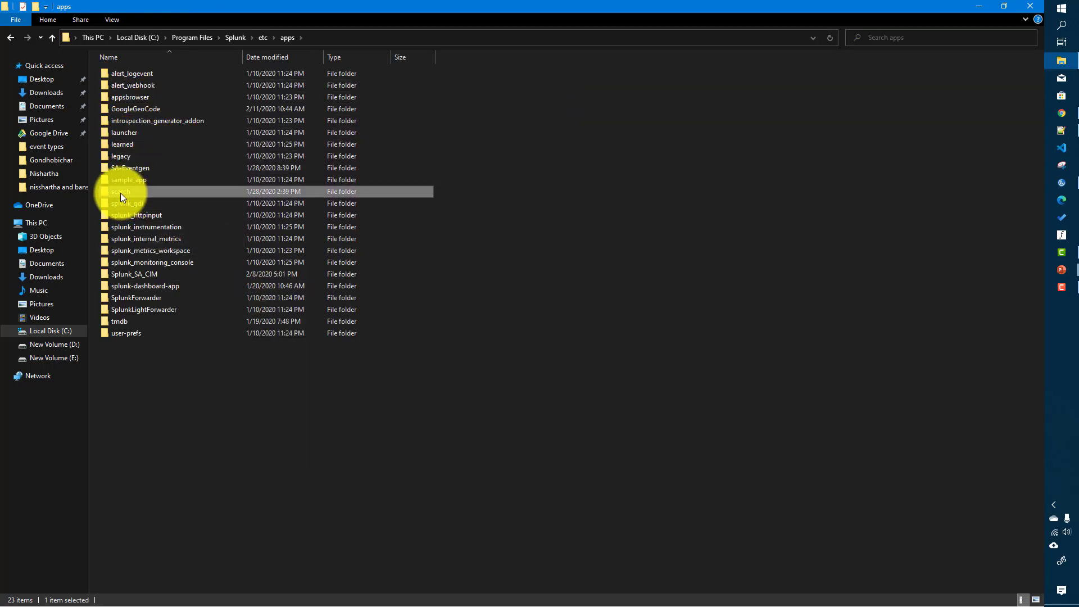
{"action": "double_click", "coordinate": [120, 194]}
{"action": "double_click", "coordinate": [121, 113]}
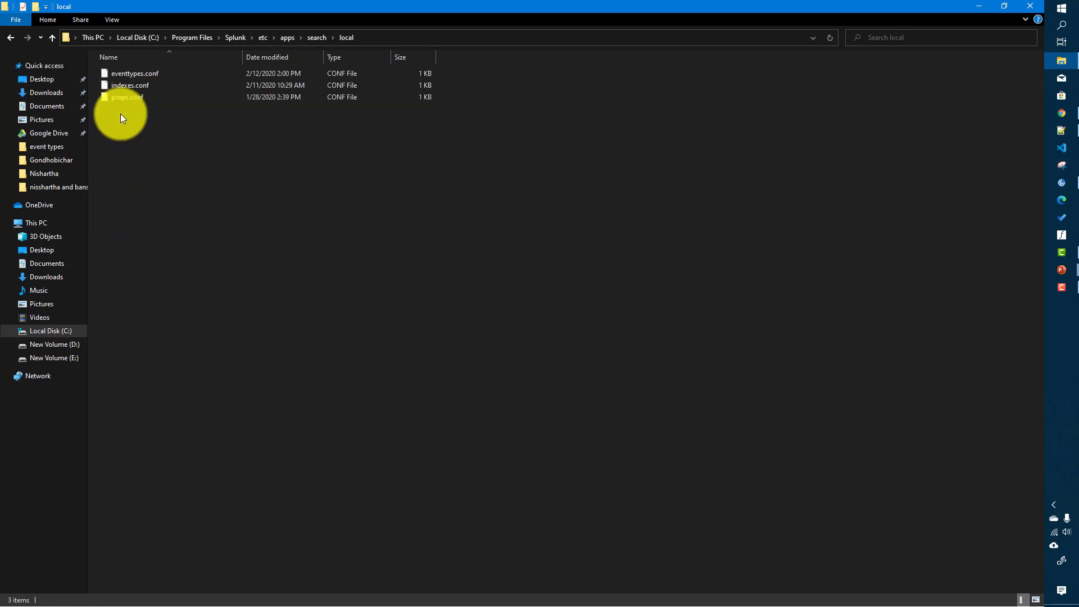
{"action": "right_click", "coordinate": [124, 76]}
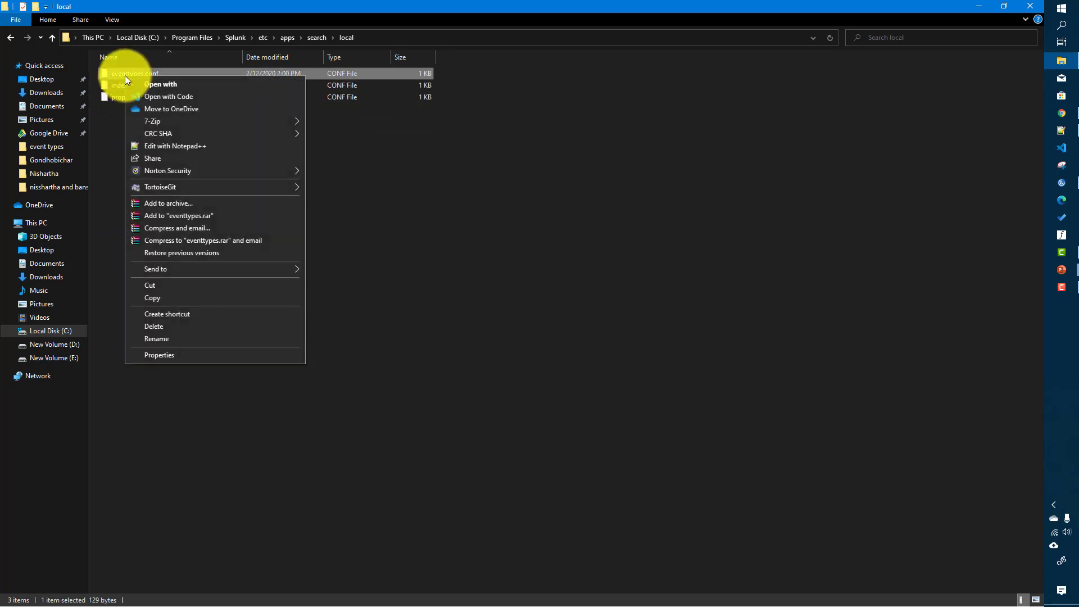
{"action": "left_click", "coordinate": [172, 147]}
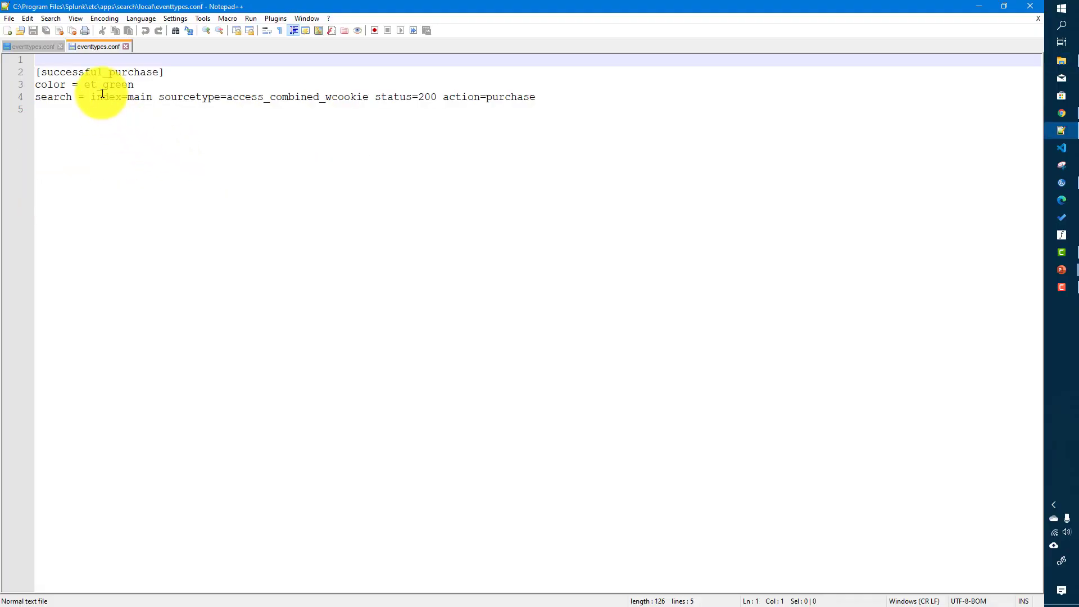
Examine the successful_purchase stanza's name, color and search lines in eventtypes.conf, and return to Splunk in Chrome.
{"action": "double_click", "coordinate": [96, 73]}
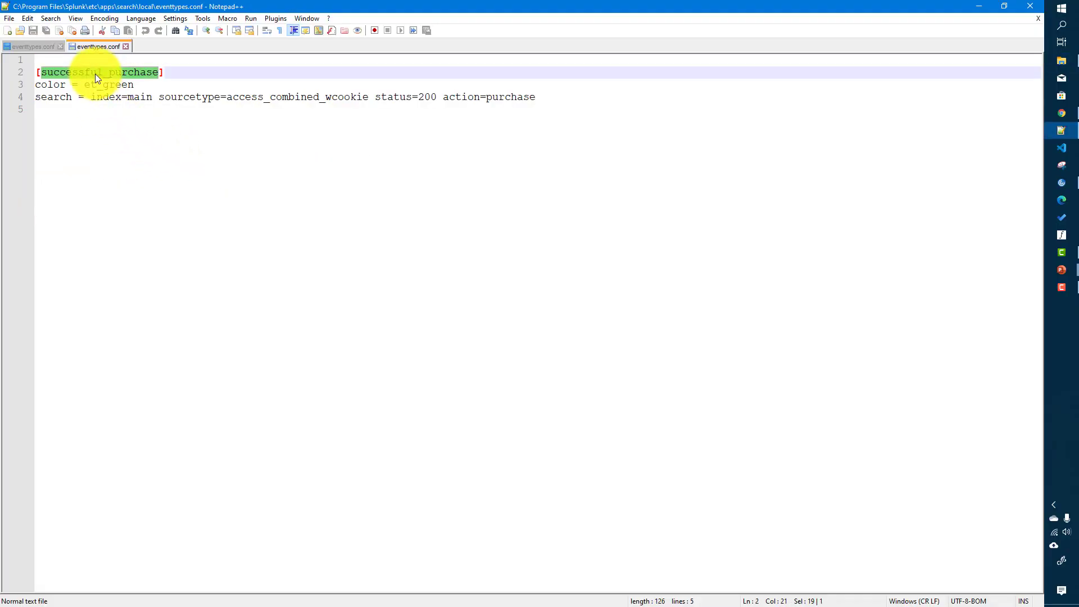
{"action": "double_click", "coordinate": [53, 84]}
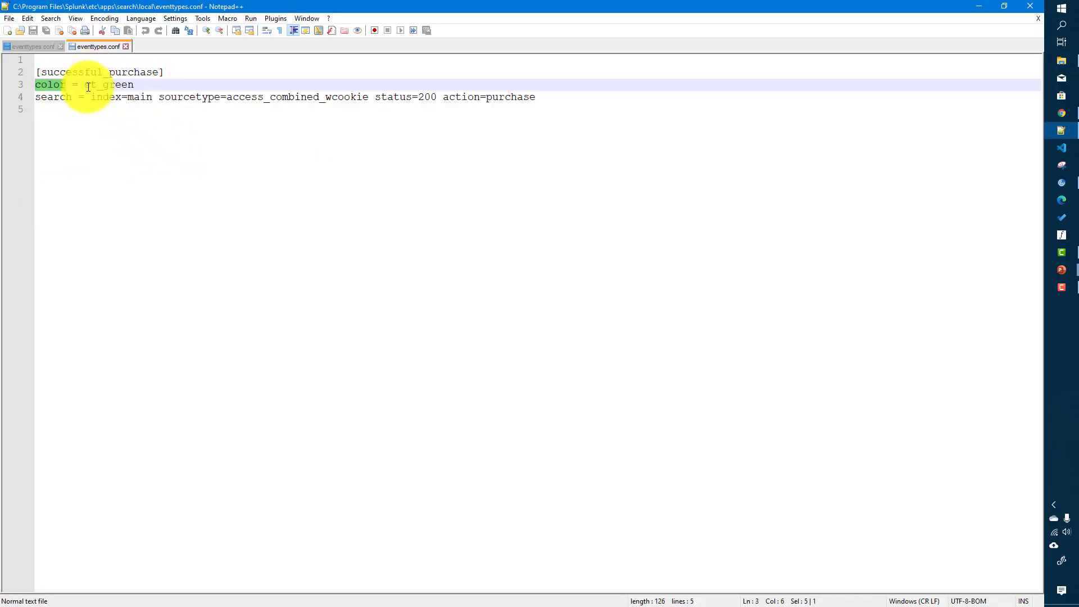
{"action": "left_click_drag", "start_coordinate": [84, 86], "coordinate": [96, 85]}
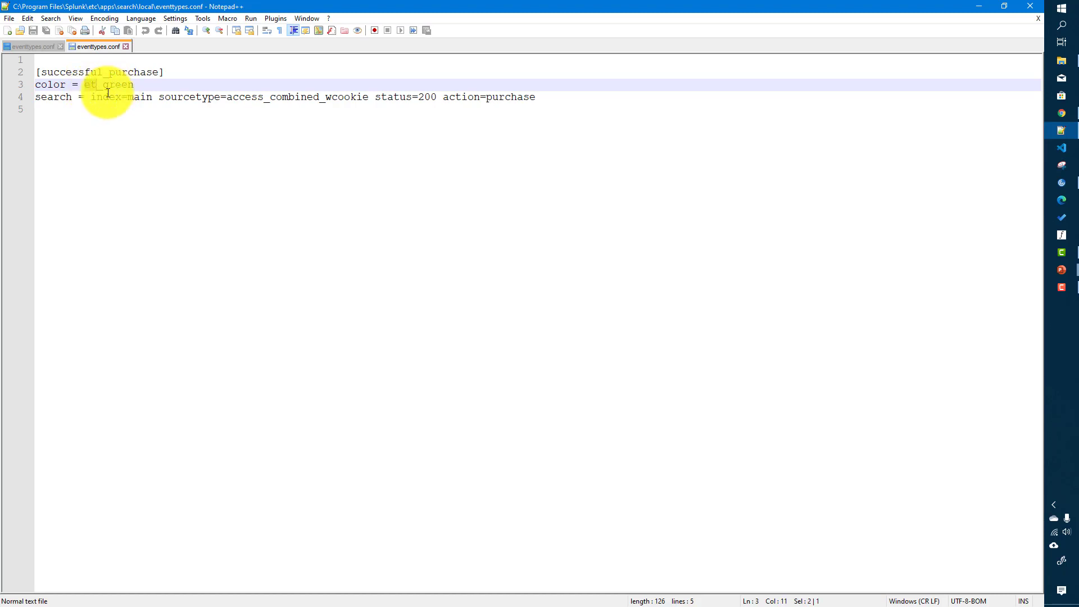
{"action": "left_click_drag", "start_coordinate": [91, 97], "coordinate": [559, 96]}
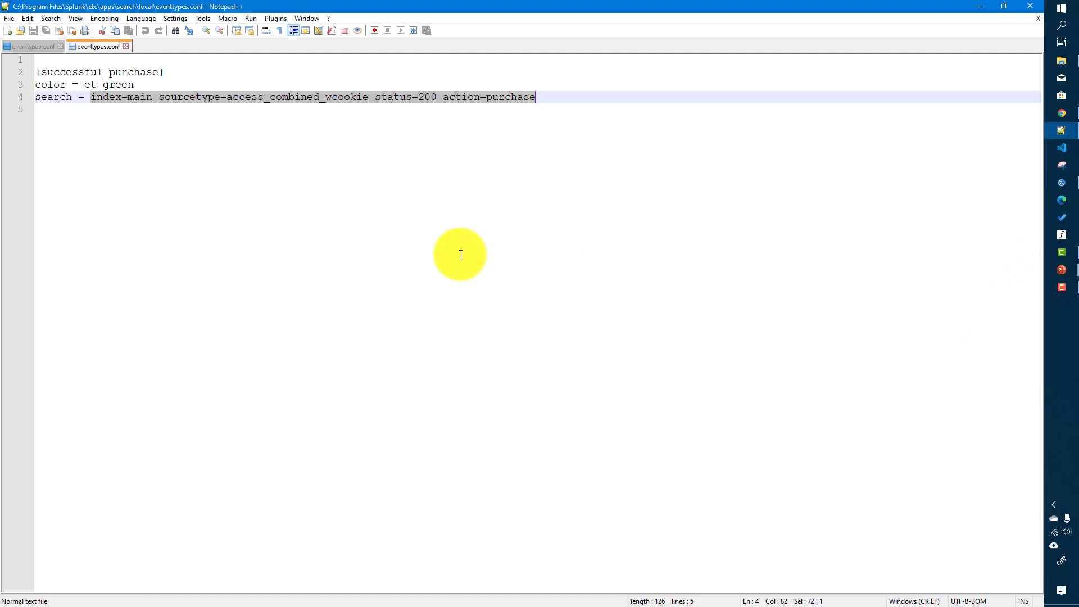
{"action": "left_click", "coordinate": [540, 109]}
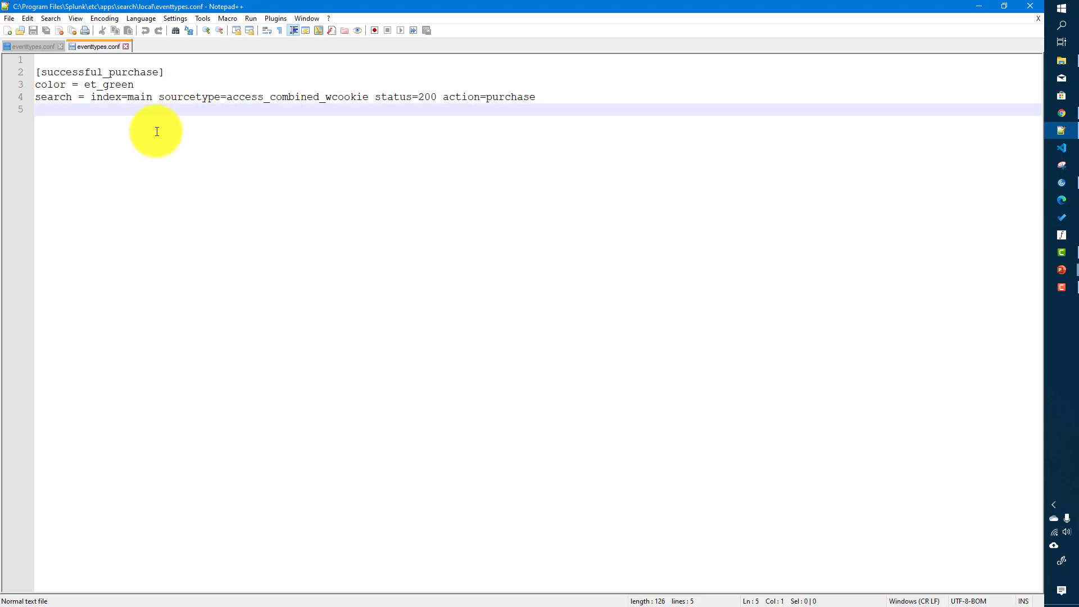
{"action": "double_click", "coordinate": [85, 73]}
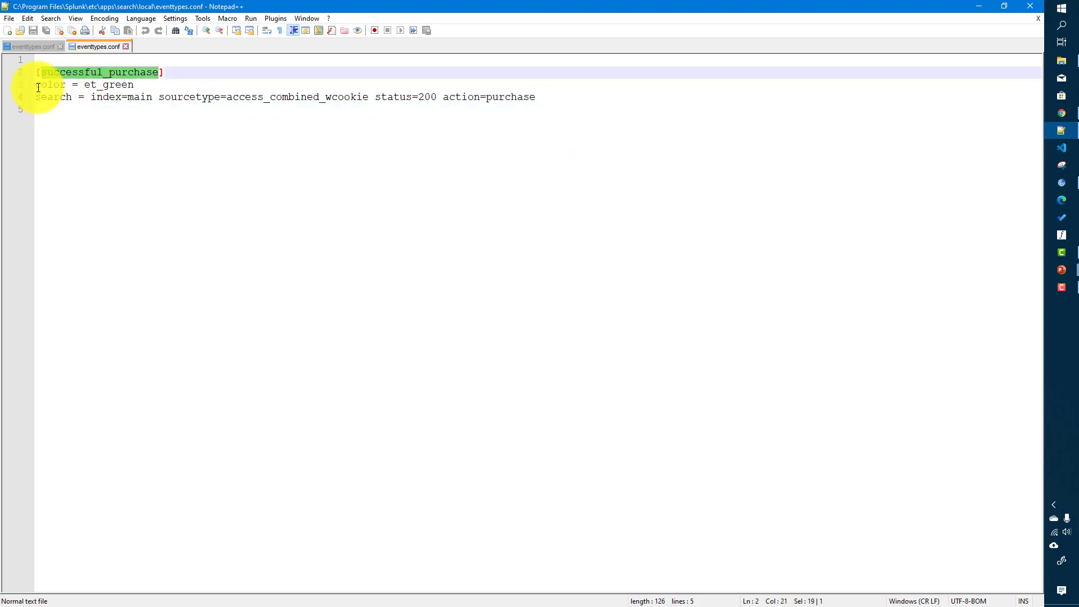
{"action": "left_click_drag", "start_coordinate": [35, 86], "coordinate": [583, 105]}
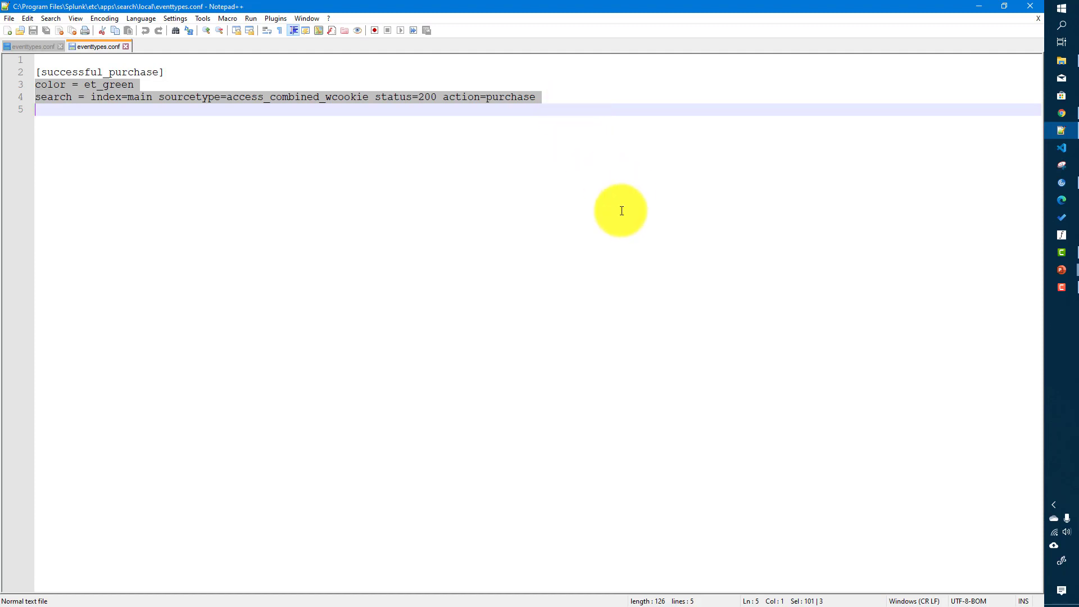
{"action": "left_click", "coordinate": [1059, 115]}
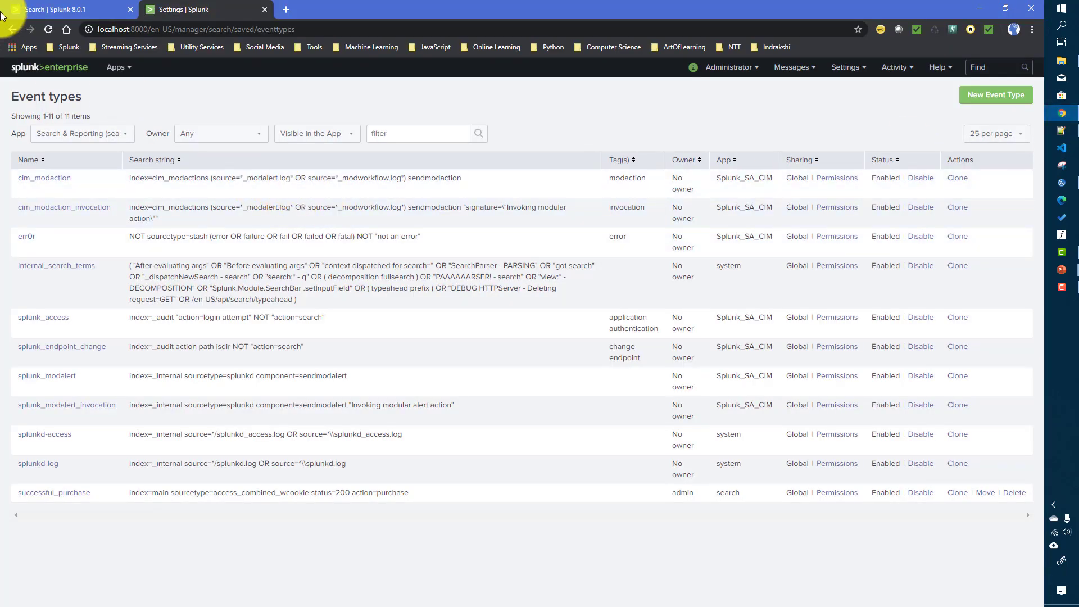
Return to the purchase search and open the Search page of Search & Reporting in a separate browser tab.
{"action": "left_click", "coordinate": [60, 8]}
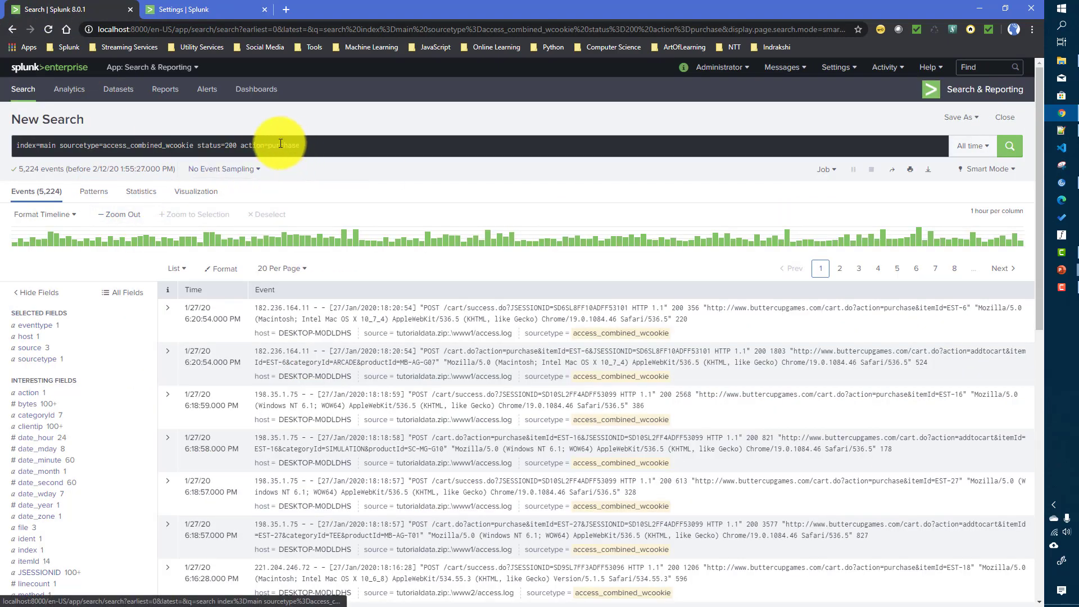
{"action": "right_click", "coordinate": [20, 90]}
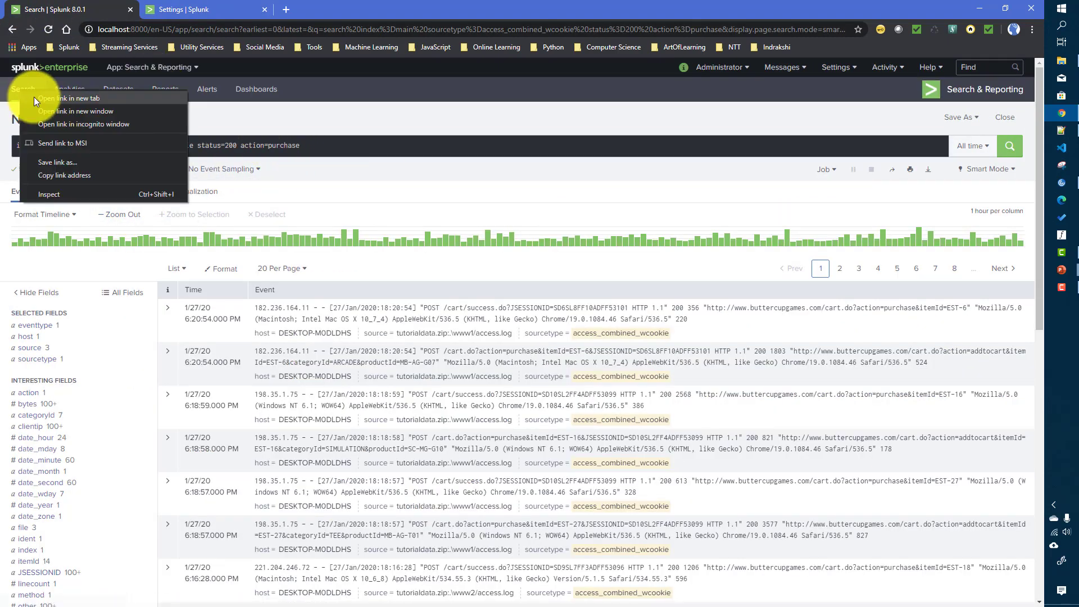
{"action": "left_click", "coordinate": [33, 97]}
{"action": "left_click", "coordinate": [322, 11]}
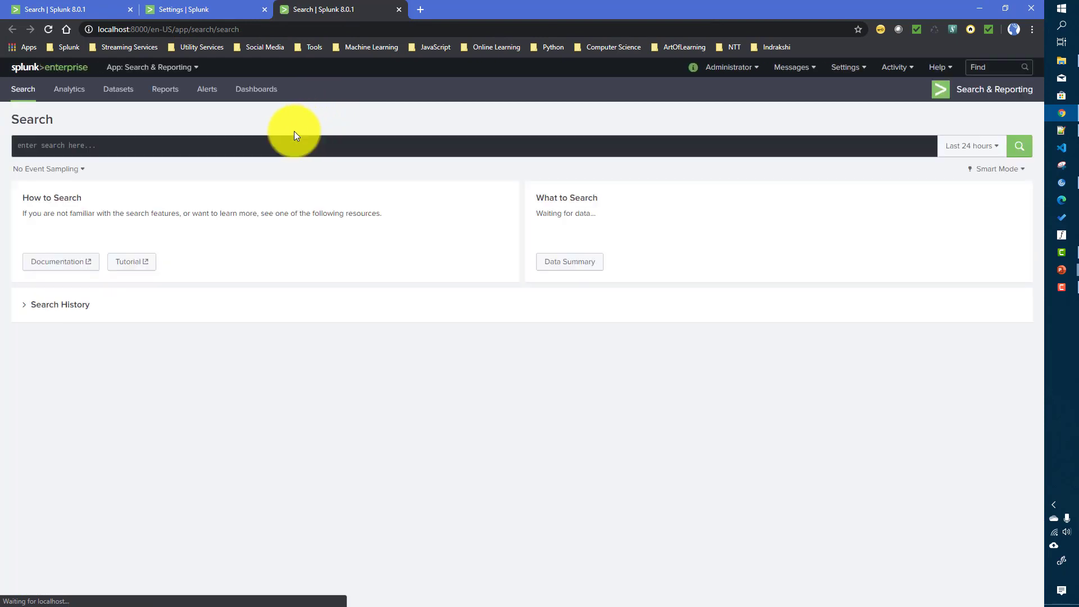
Enter the query eventtype=successful_purchase in the empty search, copying the event type's name from the Event types list.
{"action": "left_click", "coordinate": [171, 149]}
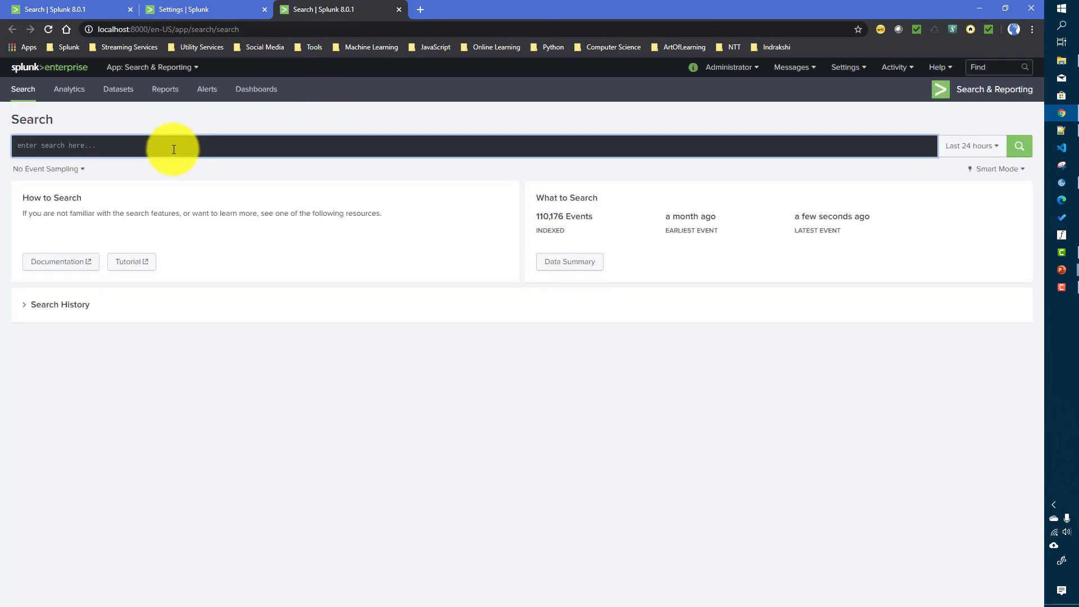
{"action": "type", "text": "eve"}
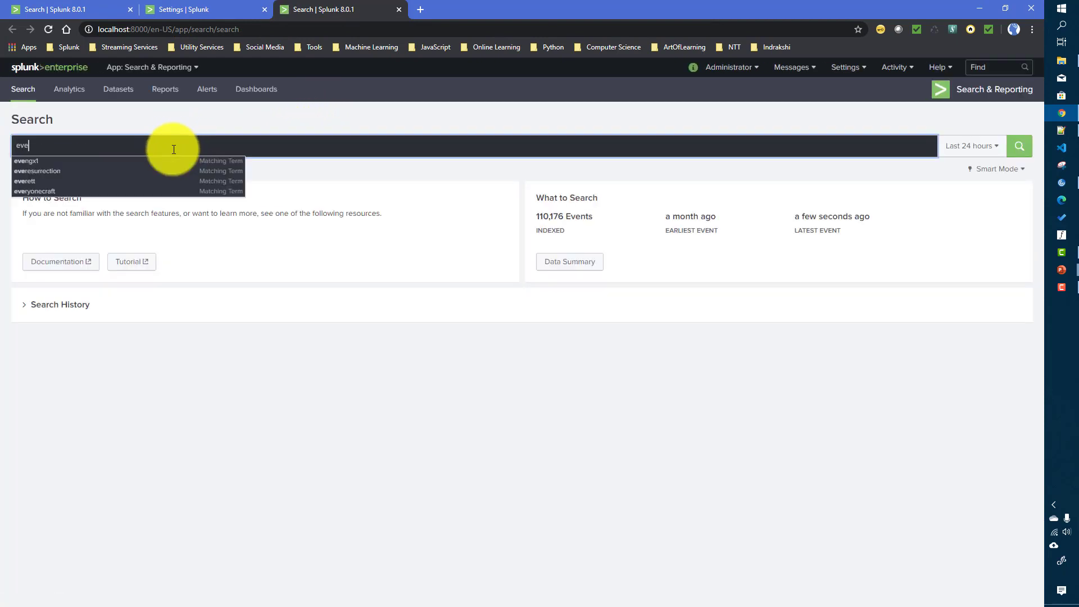
{"action": "type", "text": "nttype="}
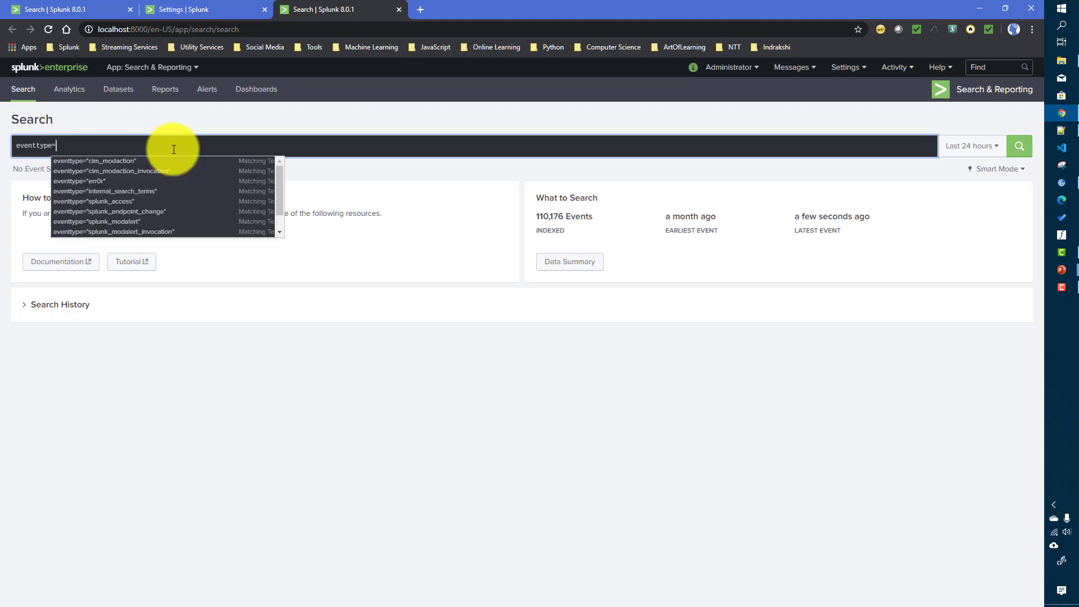
{"action": "left_click", "coordinate": [209, 10]}
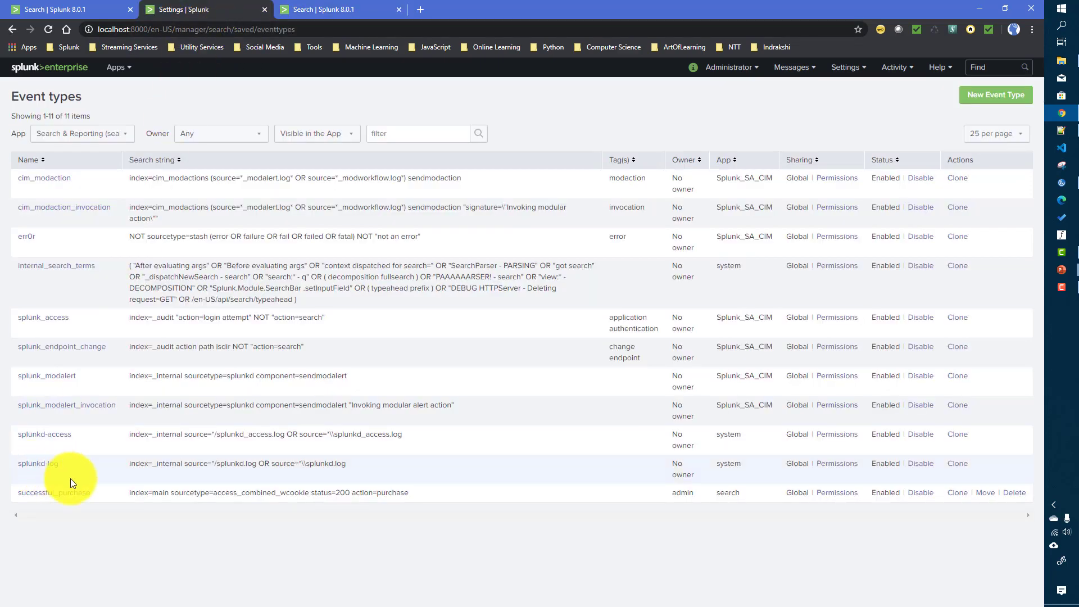
{"action": "left_click_drag", "start_coordinate": [94, 492], "coordinate": [15, 495]}
{"action": "key", "text": "ctrl+c"}
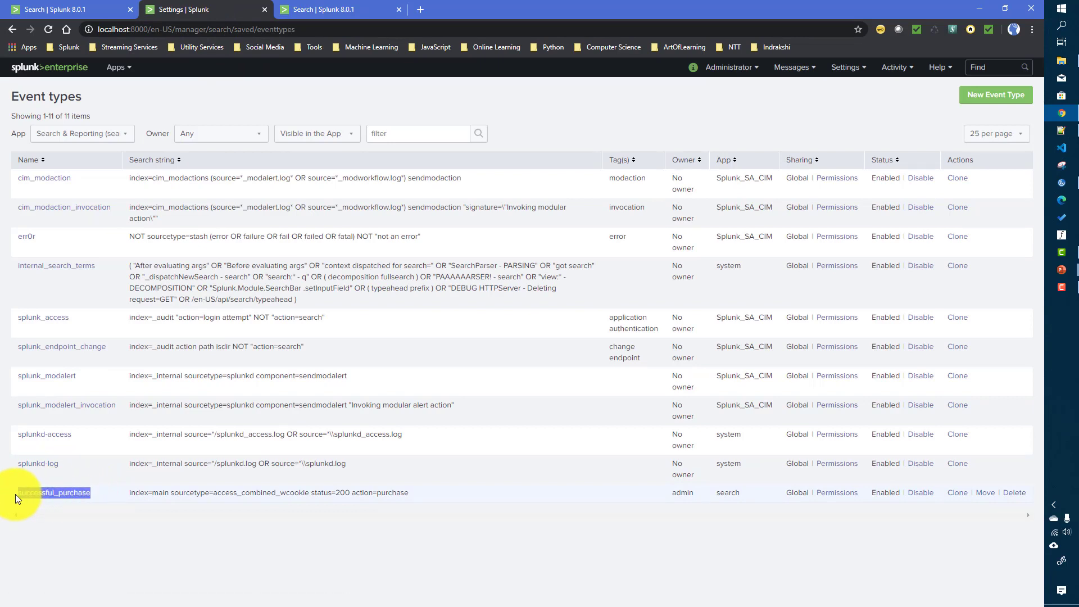
{"action": "left_click", "coordinate": [339, 7]}
{"action": "key", "text": "ctrl+v"}
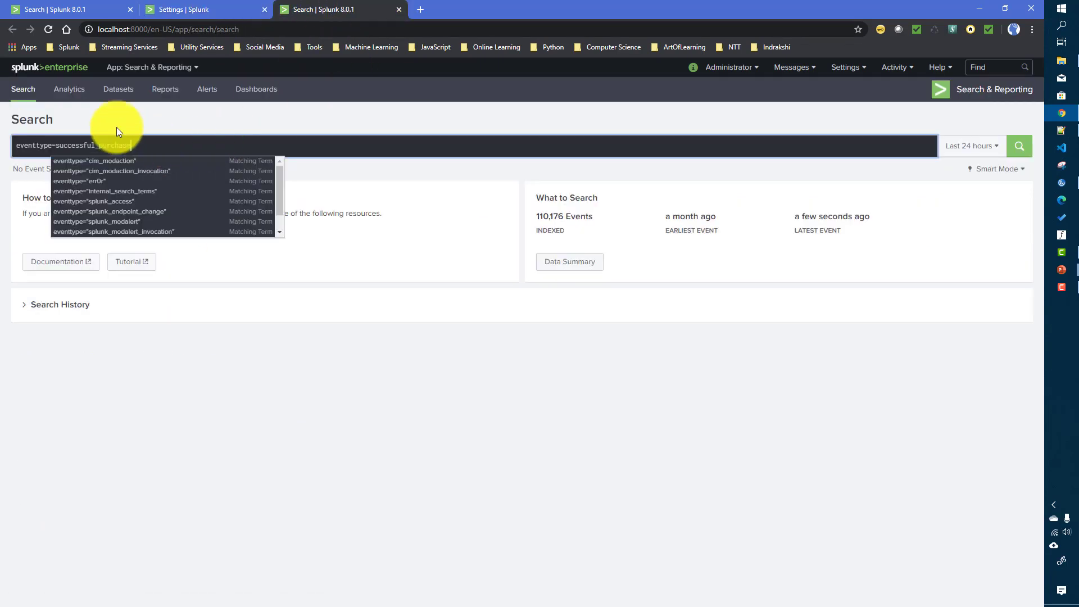
Set the time range to All time and run the eventtype search.
{"action": "left_click", "coordinate": [963, 149]}
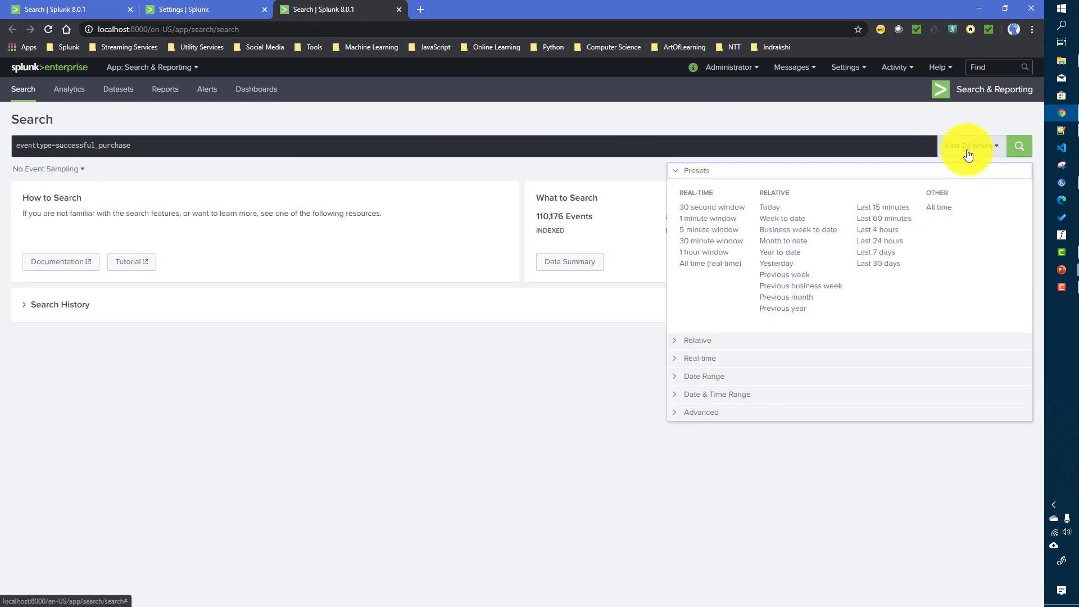
{"action": "left_click", "coordinate": [935, 208]}
{"action": "left_click", "coordinate": [1014, 154]}
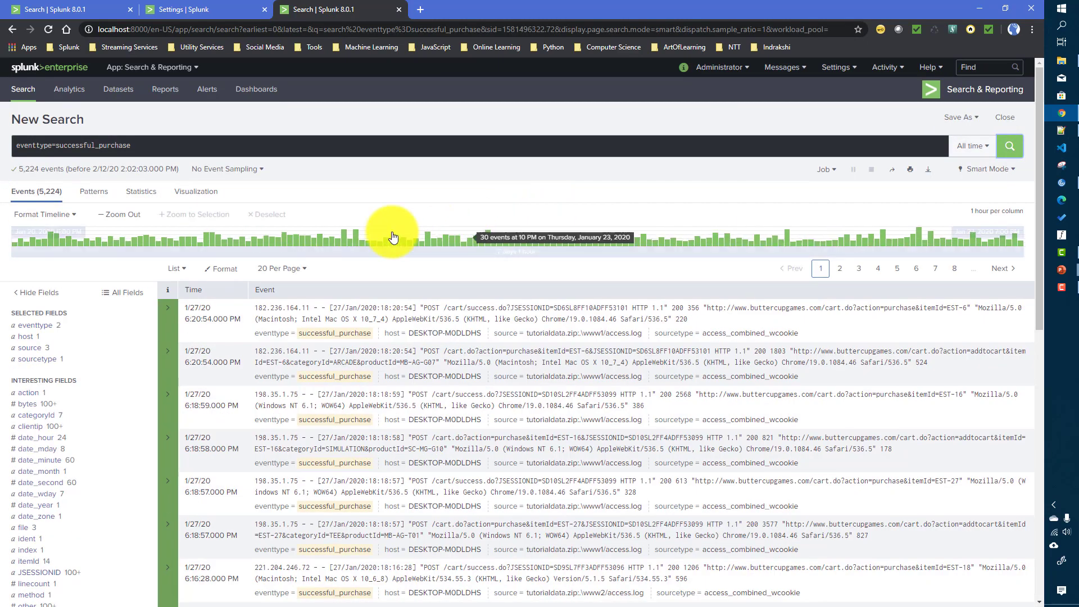
Examine the returned events' color marking, eventtype values and status codes against the eventtype=successful_purchase query.
{"action": "scroll", "coordinate": [198, 348], "scroll_direction": "down", "scroll_amount": 5}
{"action": "scroll", "coordinate": [201, 356], "scroll_direction": "down", "scroll_amount": 5}
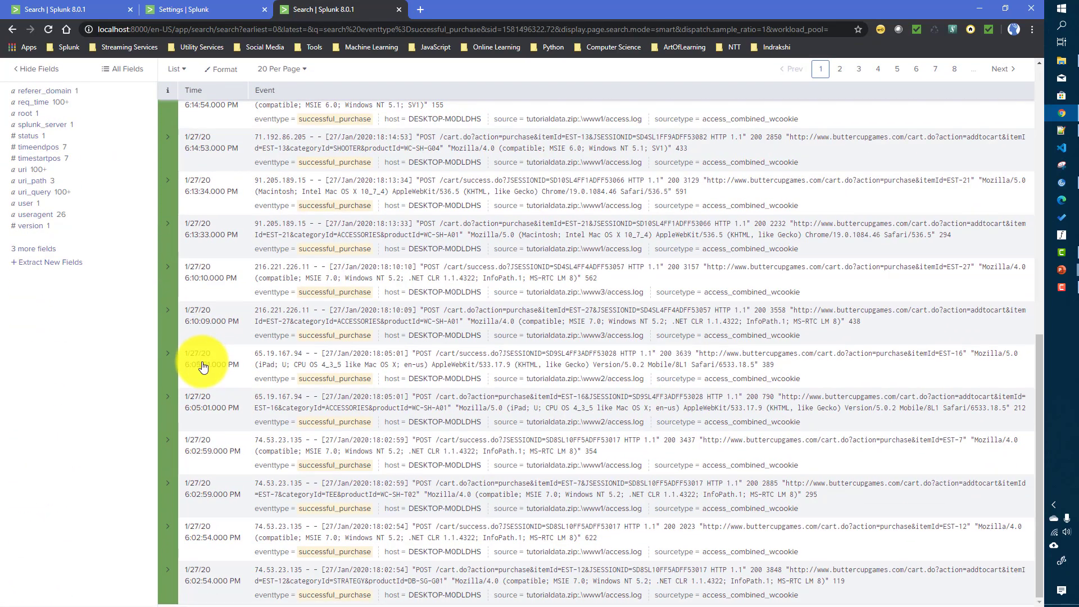
{"action": "scroll", "coordinate": [672, 323], "scroll_direction": "up", "scroll_amount": 5}
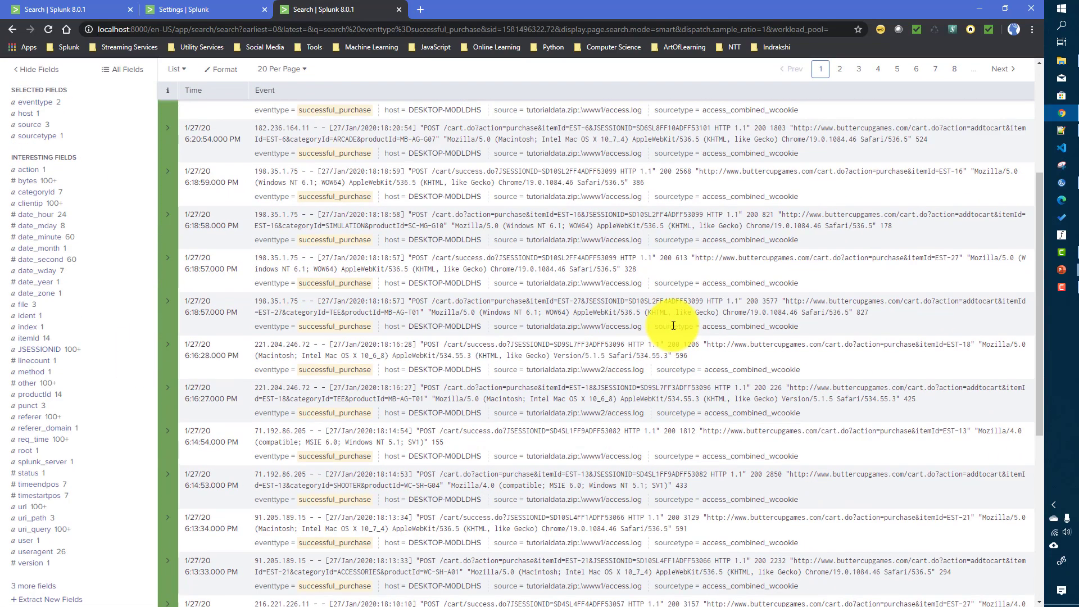
{"action": "scroll", "coordinate": [663, 332], "scroll_direction": "up", "scroll_amount": 5}
{"action": "left_click", "coordinate": [667, 374]}
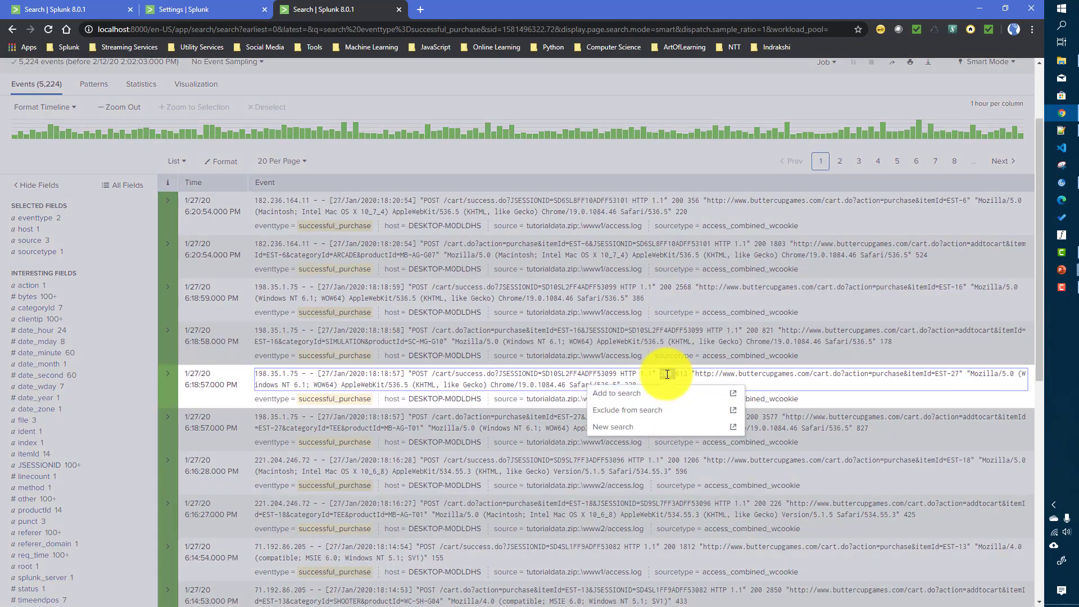
{"action": "scroll", "coordinate": [459, 288], "scroll_direction": "up", "scroll_amount": 2}
{"action": "left_click", "coordinate": [134, 145]}
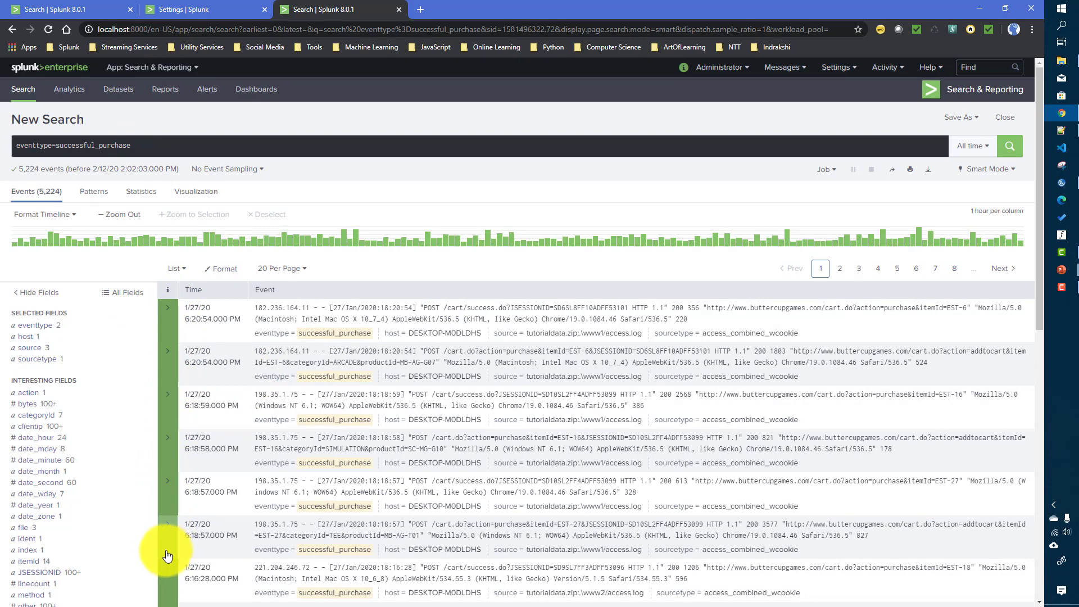
{"action": "left_click_drag", "start_coordinate": [193, 150], "coordinate": [104, 146]}
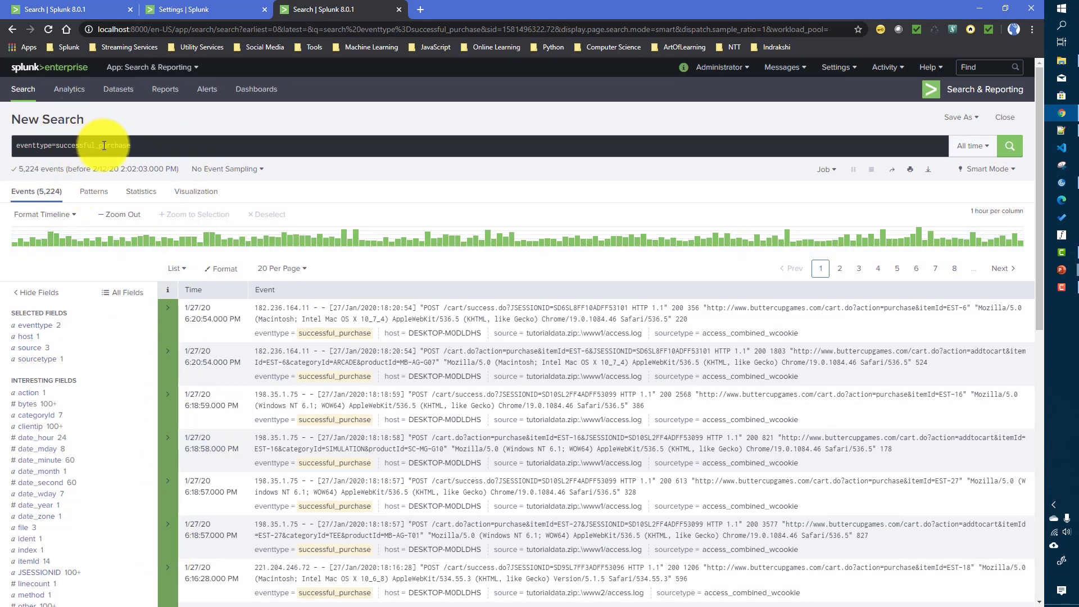
Go back to the original purchase search, remove status=200 action=purchase from its query, and rerun it.
{"action": "left_click", "coordinate": [92, 6]}
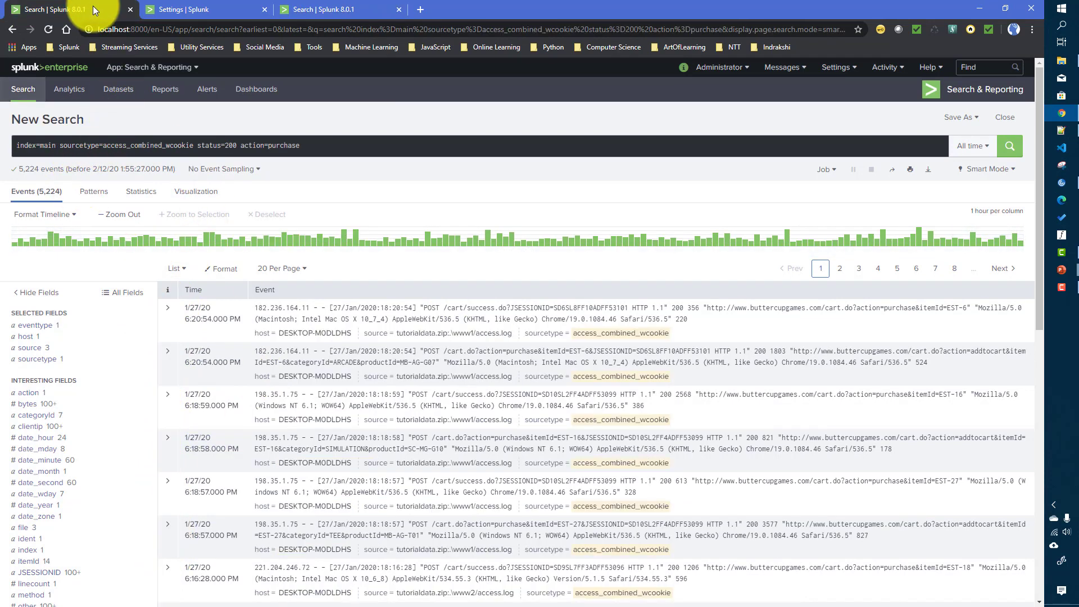
{"action": "double_click", "coordinate": [250, 147]}
{"action": "left_click", "coordinate": [295, 148]}
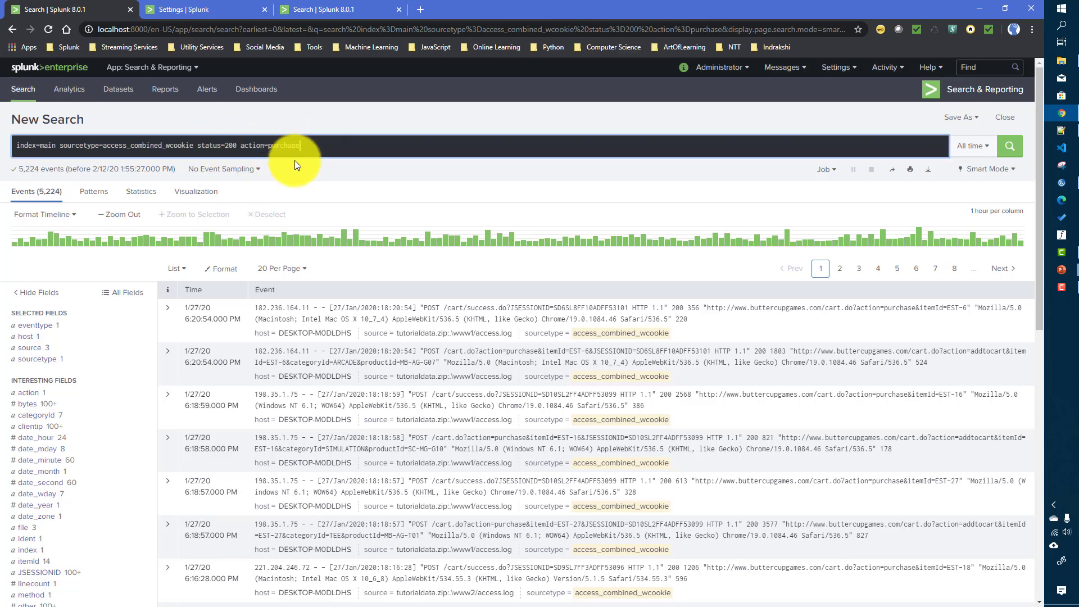
{"action": "left_click_drag", "start_coordinate": [240, 146], "coordinate": [306, 149]}
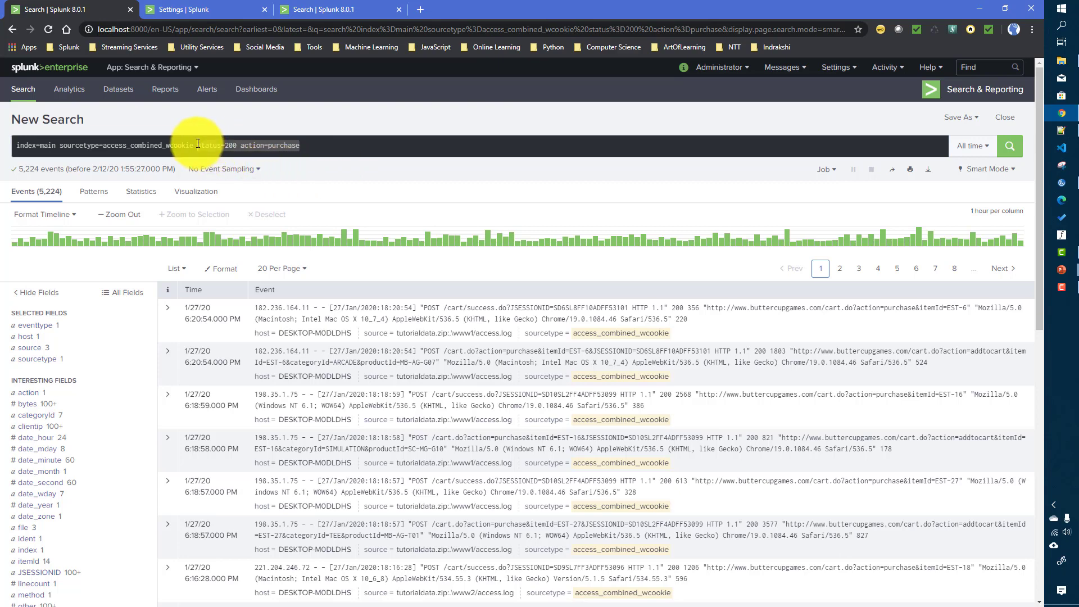
{"action": "left_click_drag", "start_coordinate": [198, 145], "coordinate": [313, 150]}
{"action": "key", "text": "BackSpace"}
{"action": "key", "text": "Return"}
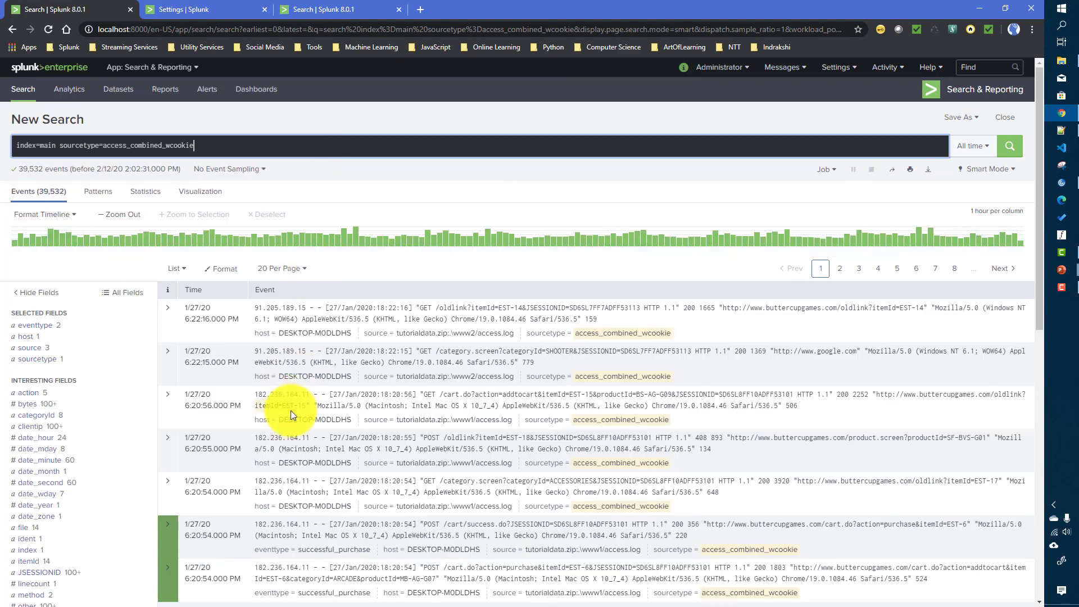
Compare the color-marked successful_purchase events with the unmarked events in the access_combined_wcookie results.
{"action": "scroll", "coordinate": [291, 414], "scroll_direction": "down", "scroll_amount": 2}
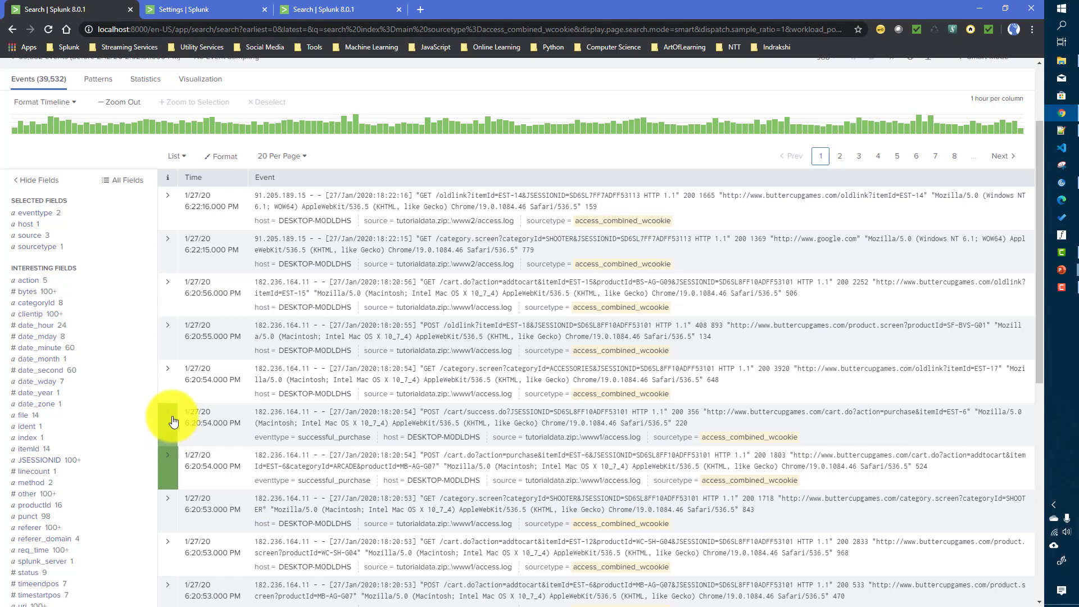
{"action": "scroll", "coordinate": [301, 468], "scroll_direction": "down", "scroll_amount": 1}
{"action": "scroll", "coordinate": [299, 464], "scroll_direction": "down", "scroll_amount": 5}
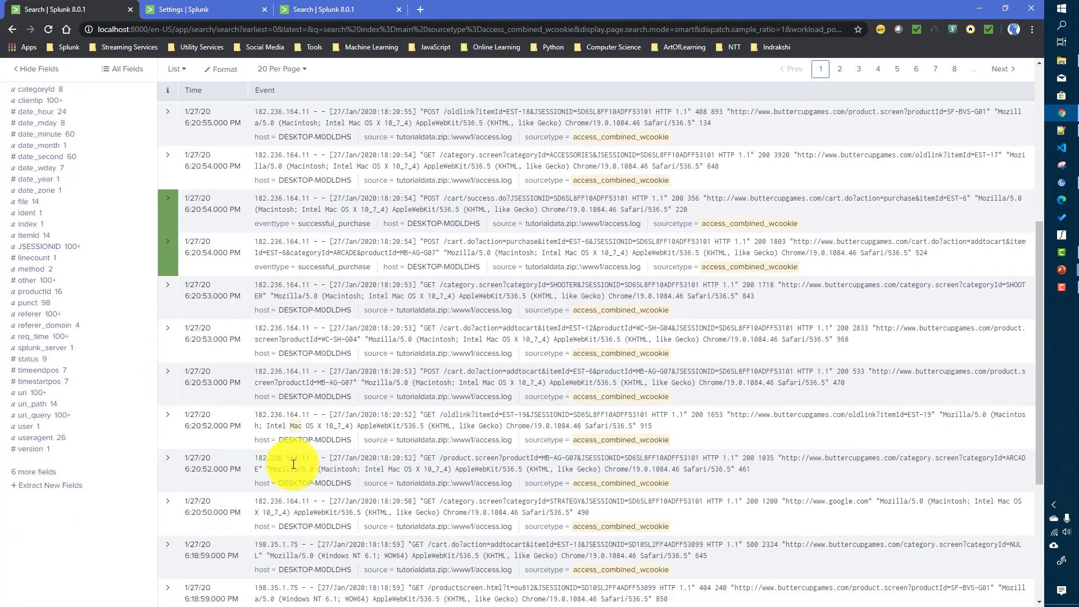
{"action": "scroll", "coordinate": [324, 437], "scroll_direction": "up", "scroll_amount": 3}
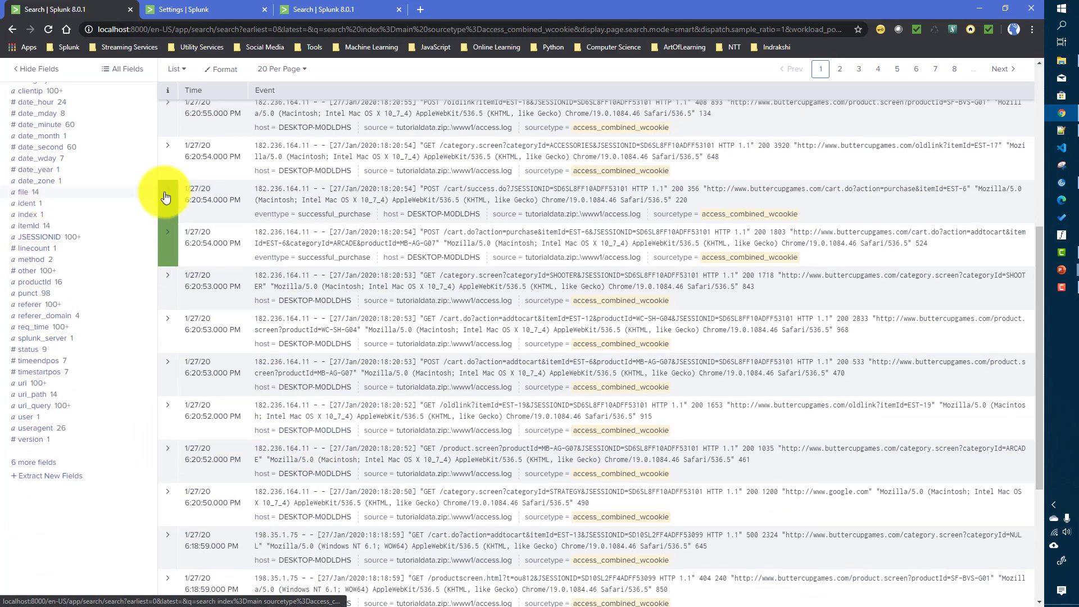
{"action": "scroll", "coordinate": [369, 308], "scroll_direction": "up", "scroll_amount": 2}
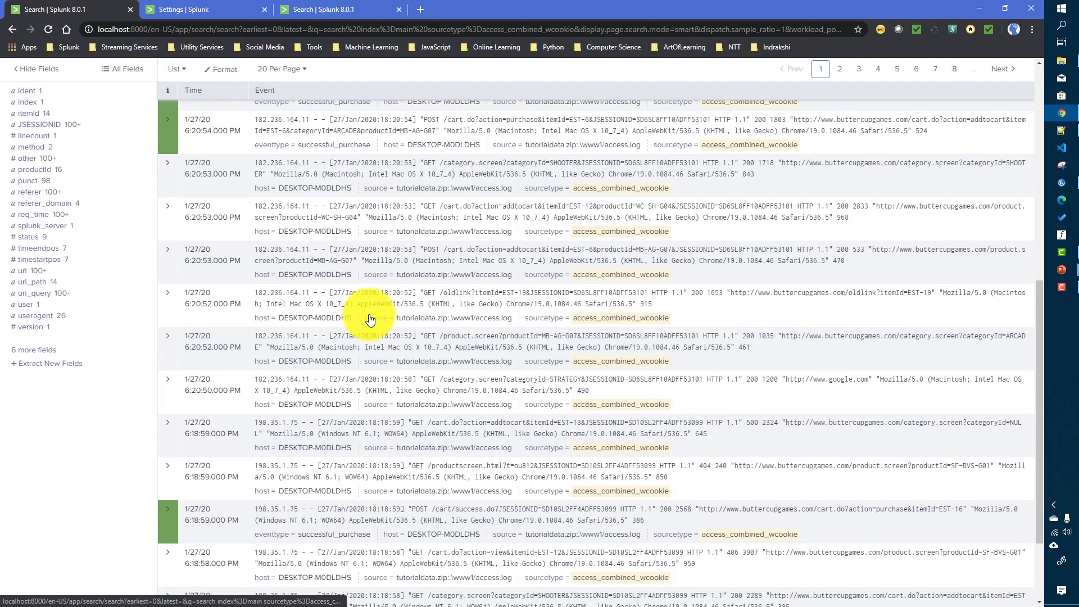
{"action": "scroll", "coordinate": [370, 319], "scroll_direction": "down", "scroll_amount": 2}
{"action": "scroll", "coordinate": [367, 310], "scroll_direction": "up", "scroll_amount": 4}
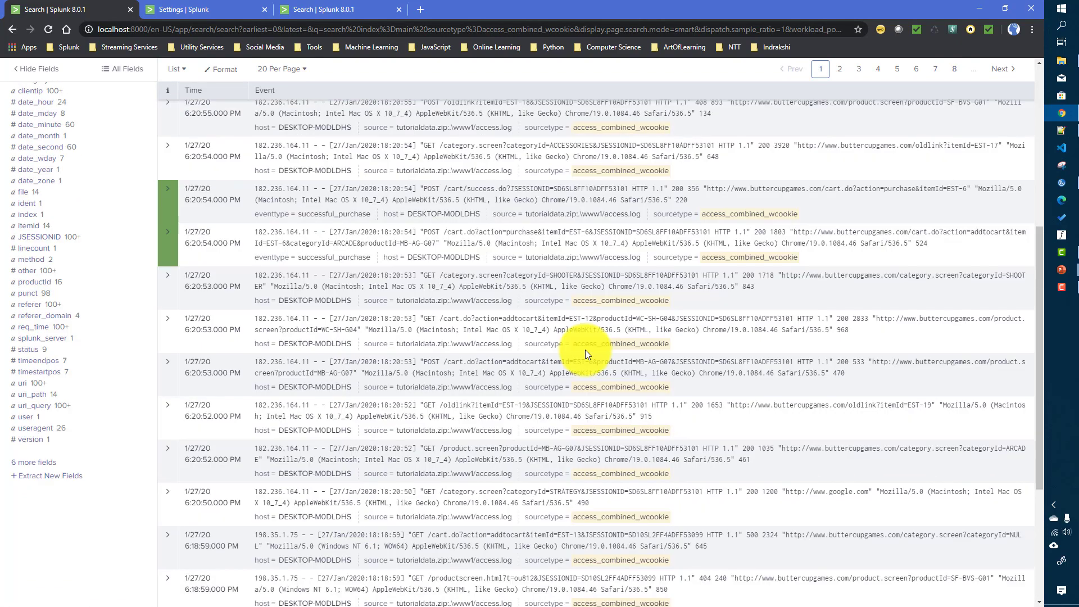
Expand the first color-marked event to view its eventtype, and check the value summary of the eventtype field.
{"action": "left_click", "coordinate": [167, 193]}
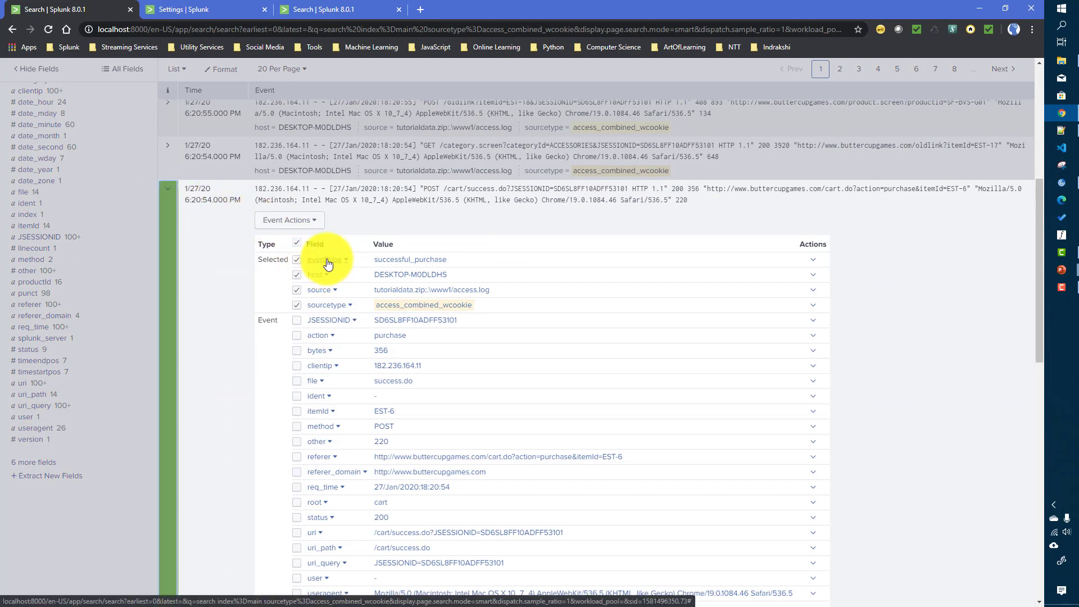
{"action": "scroll", "coordinate": [85, 351], "scroll_direction": "up", "scroll_amount": 1}
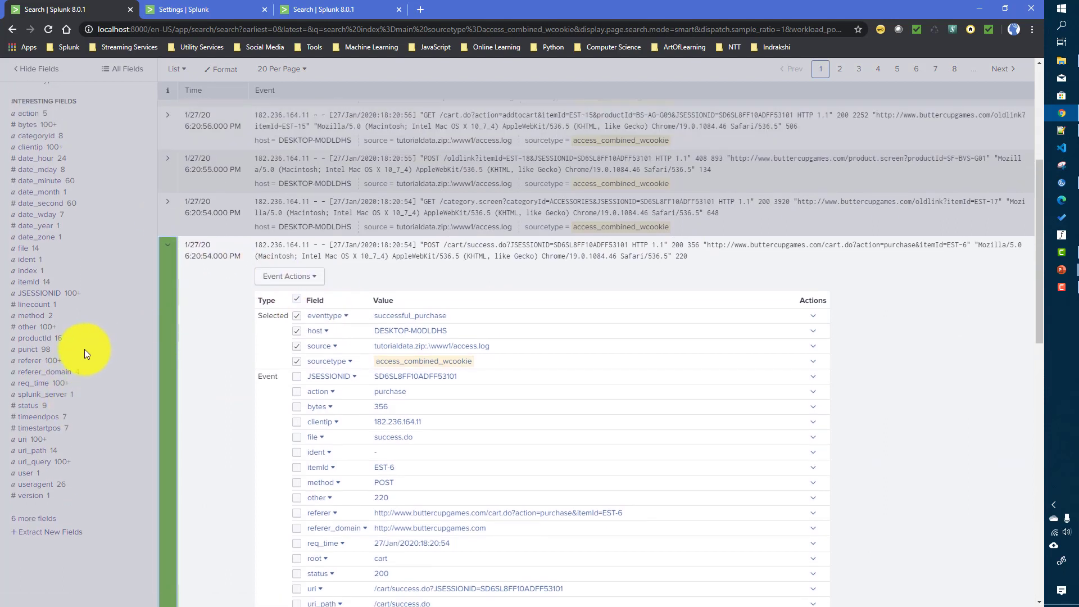
{"action": "scroll", "coordinate": [18, 168], "scroll_direction": "up", "scroll_amount": 3}
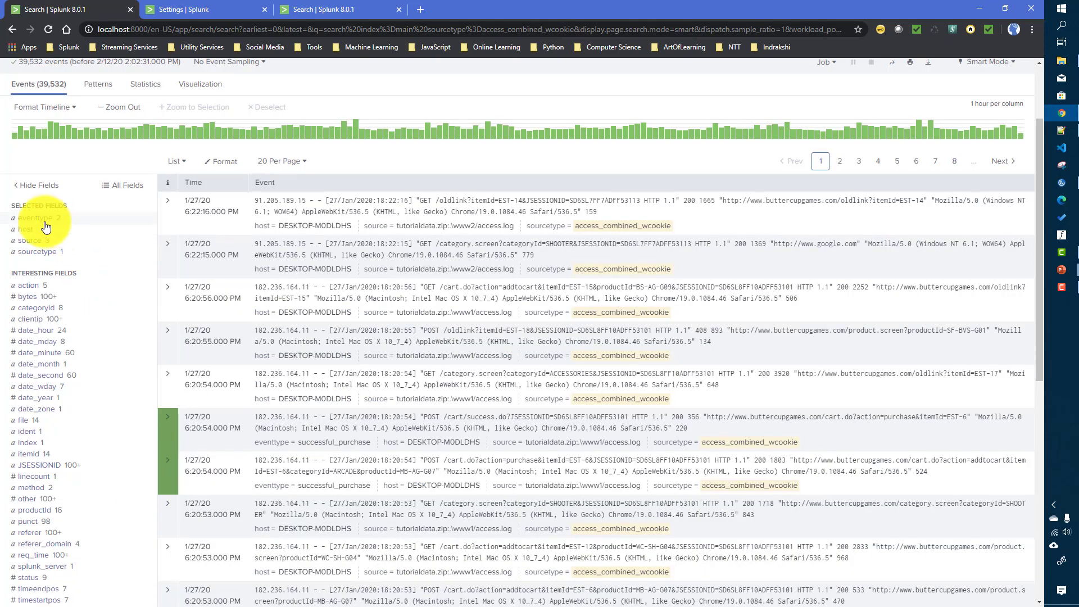
{"action": "left_click", "coordinate": [35, 219]}
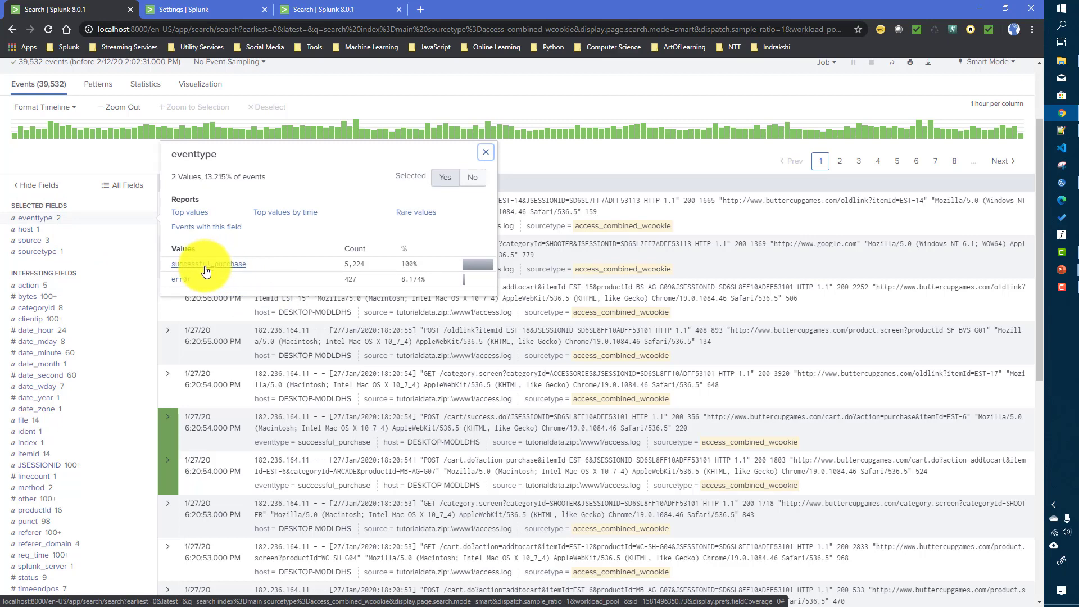
{"action": "left_click", "coordinate": [486, 152]}
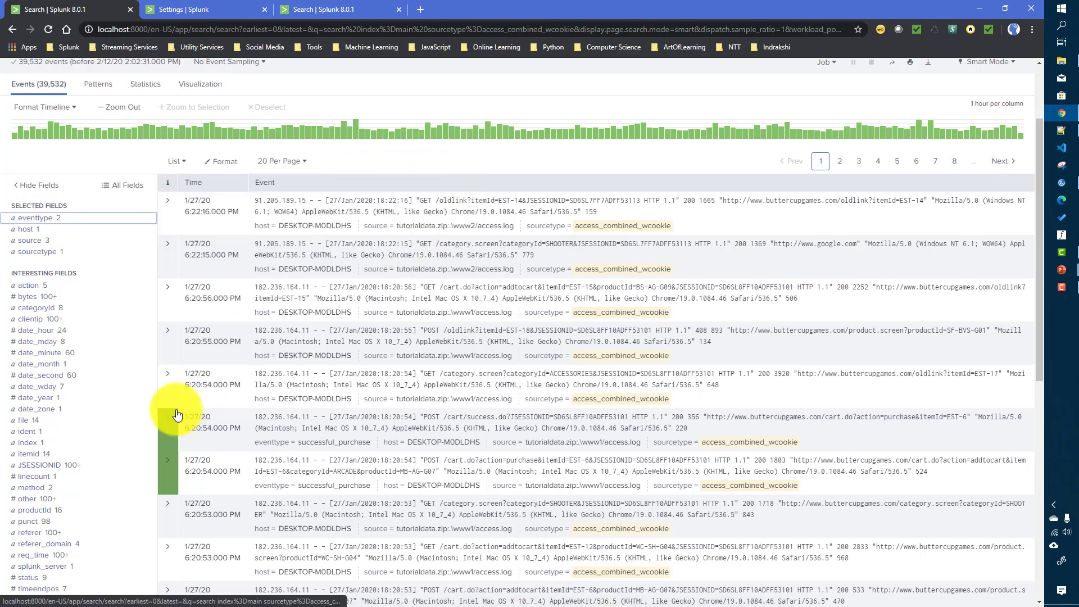
Expand the /cart/success.do purchase event again and review its eventtype, action and status field values.
{"action": "left_click", "coordinate": [169, 422]}
{"action": "scroll", "coordinate": [387, 389], "scroll_direction": "down", "scroll_amount": 3}
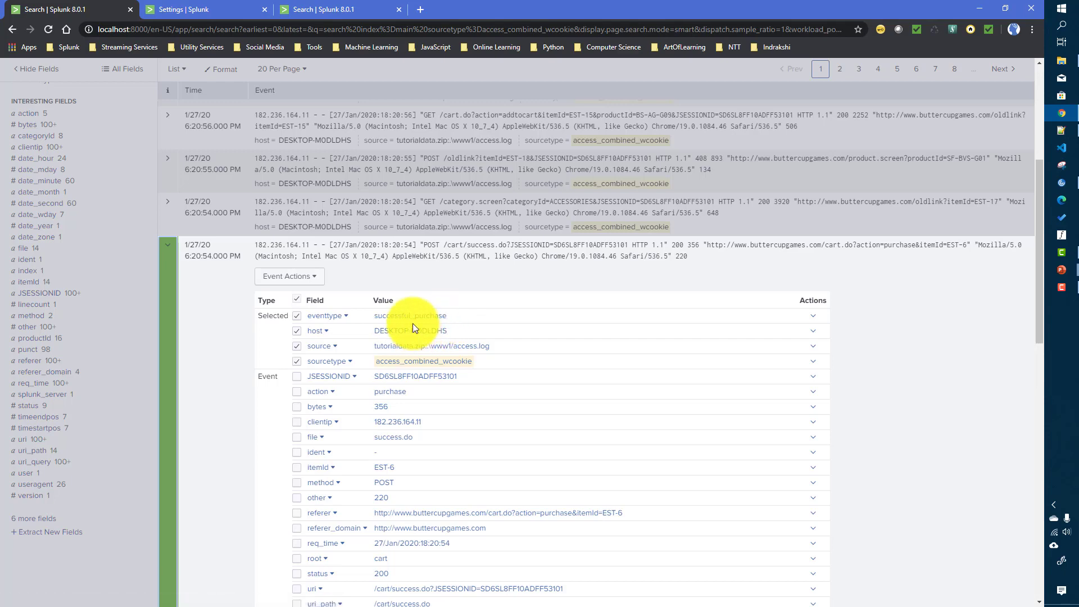
{"action": "scroll", "coordinate": [613, 393], "scroll_direction": "down", "scroll_amount": 1}
{"action": "scroll", "coordinate": [612, 393], "scroll_direction": "up", "scroll_amount": 6}
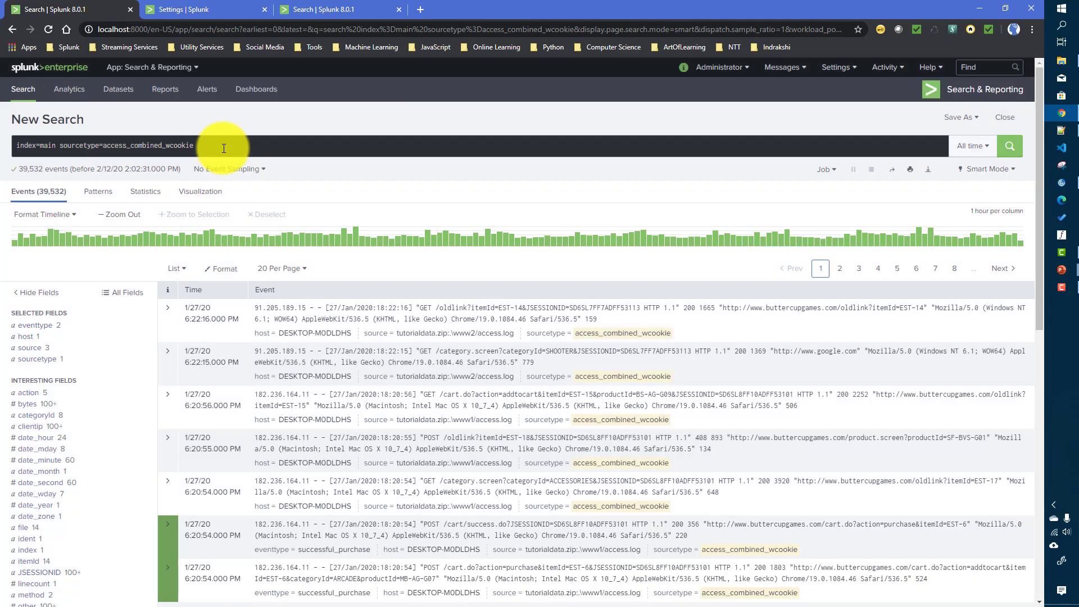
Add status=200 to the end of the access_combined_wcookie search query and run it.
{"action": "left_click", "coordinate": [225, 148]}
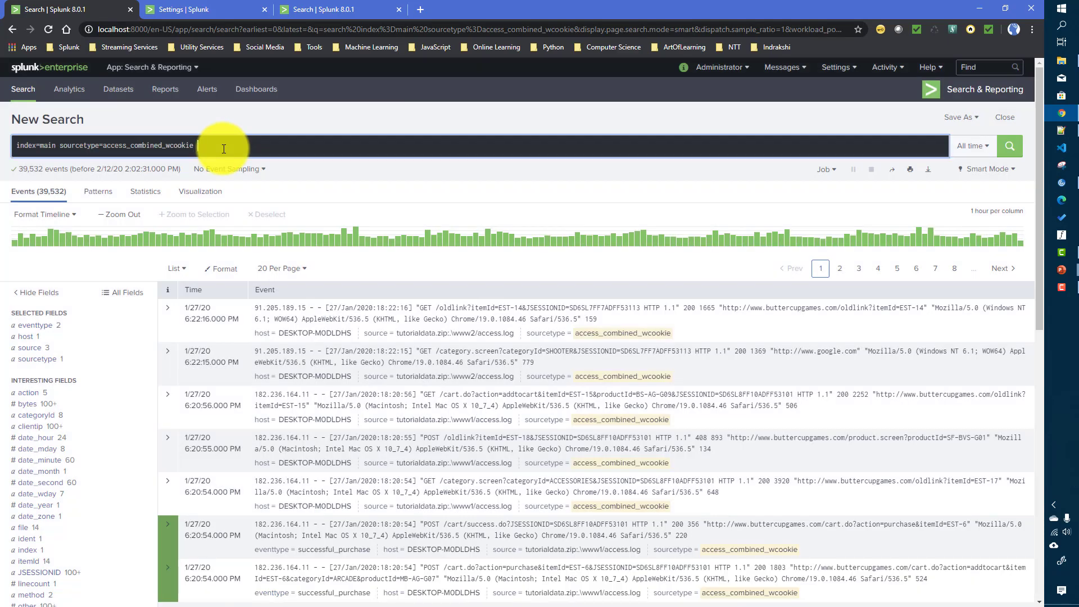
{"action": "type", "text": "st"}
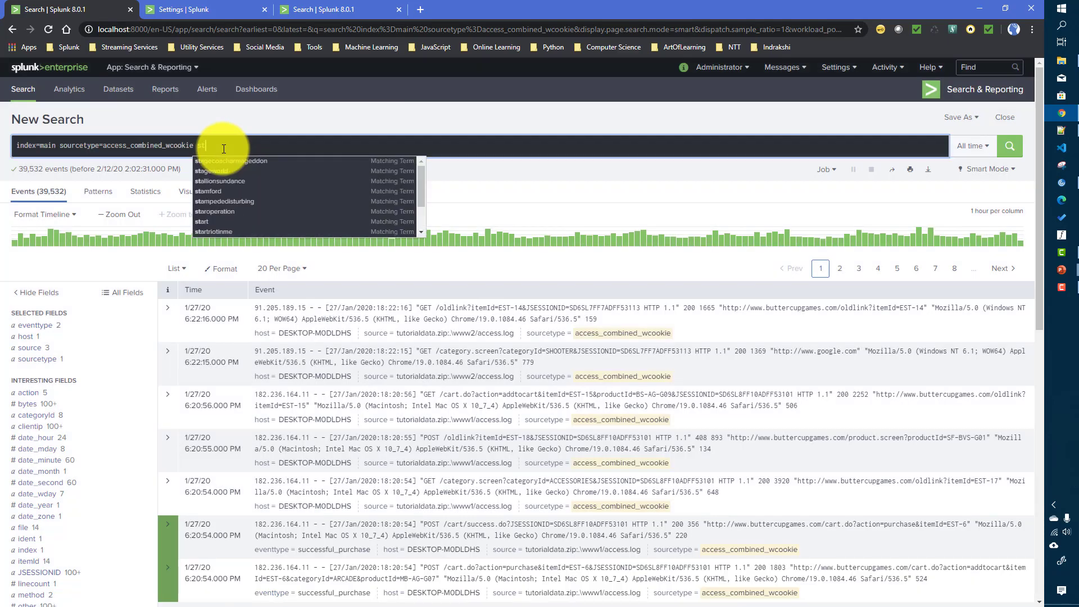
{"action": "type", "text": "atus"}
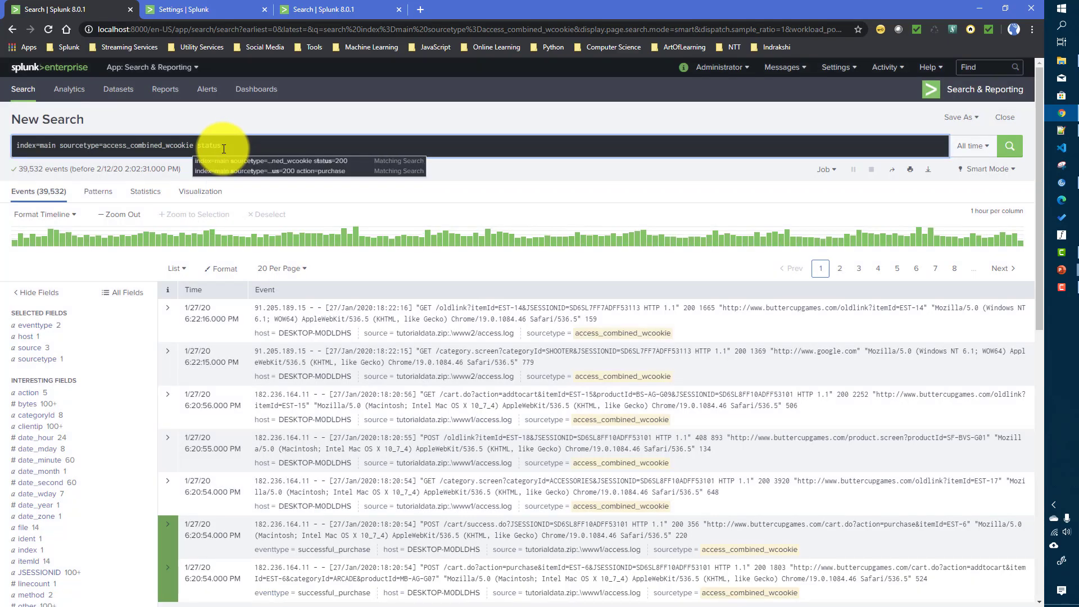
{"action": "type", "text": "=200"}
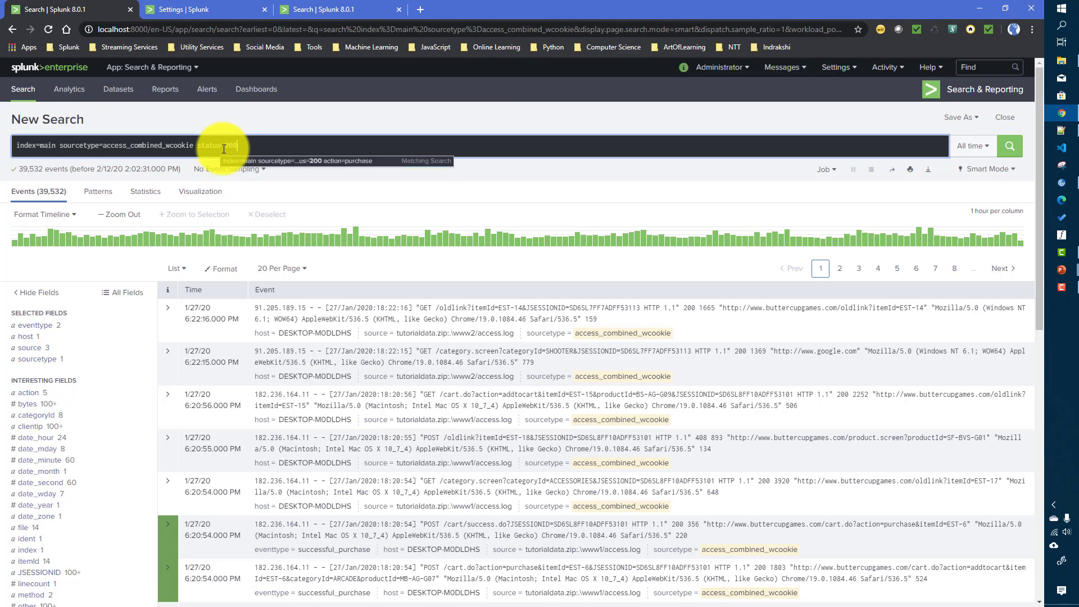
{"action": "key", "text": "Return"}
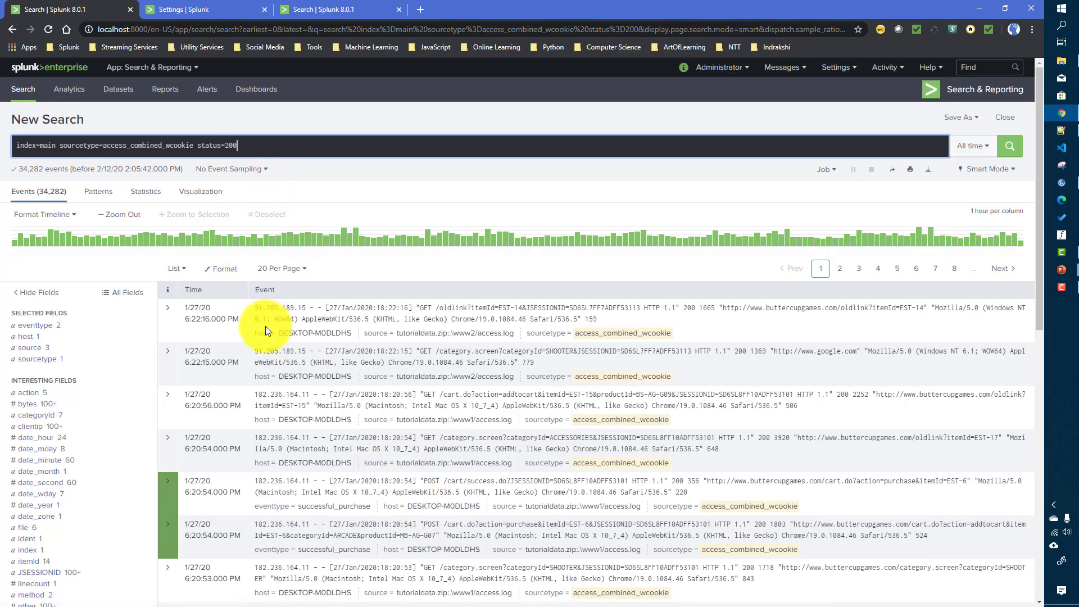
Save the search as an event type named sucess_events with color orange and priority 2.
{"action": "left_click", "coordinate": [958, 119]}
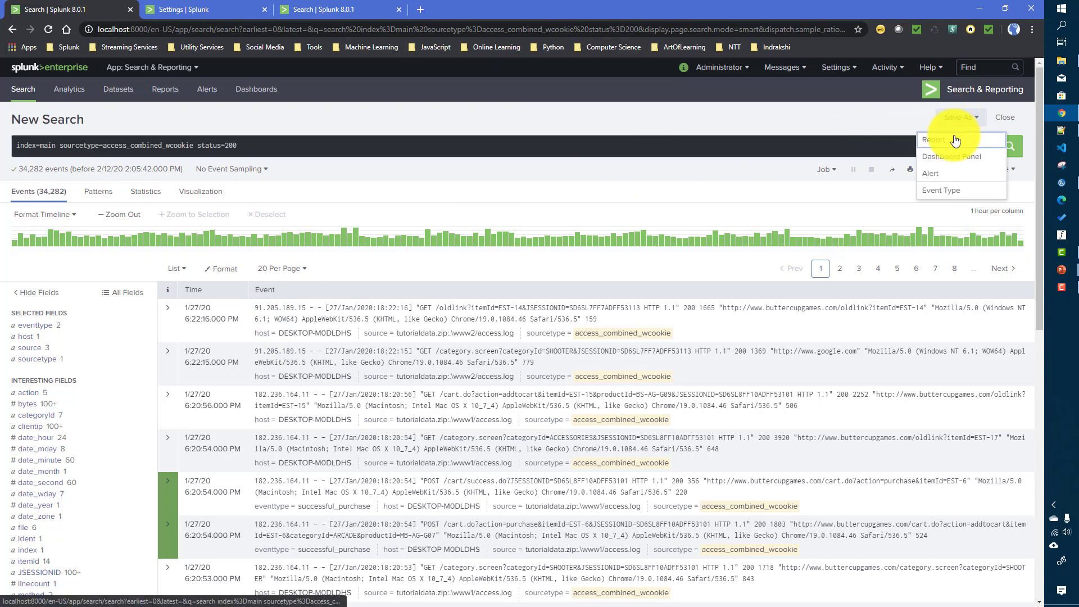
{"action": "left_click", "coordinate": [939, 190]}
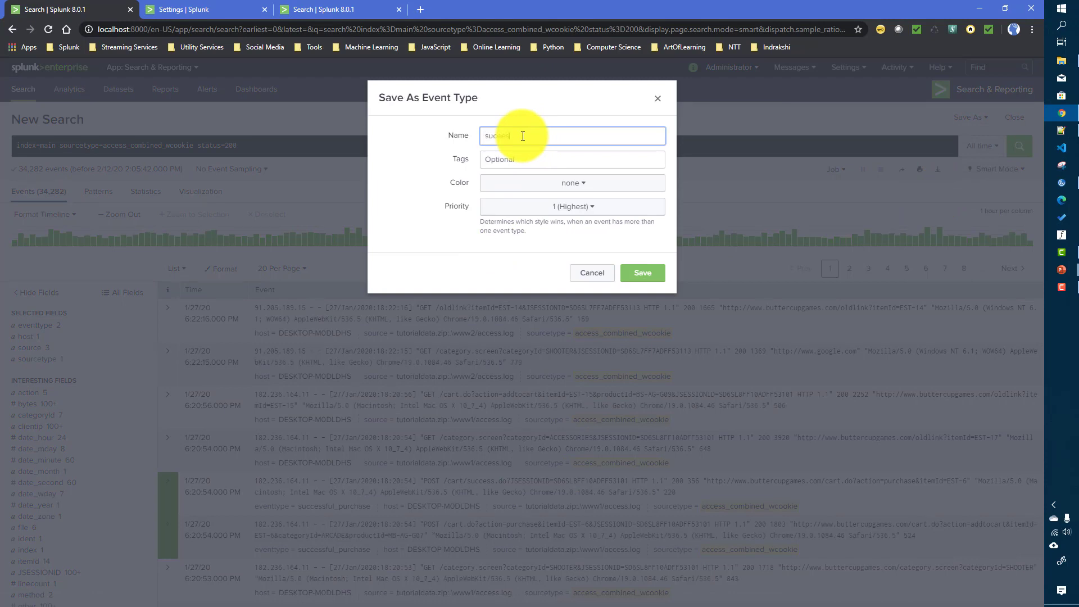
{"action": "type", "text": "succ"}
{"action": "left_click", "coordinate": [536, 185]}
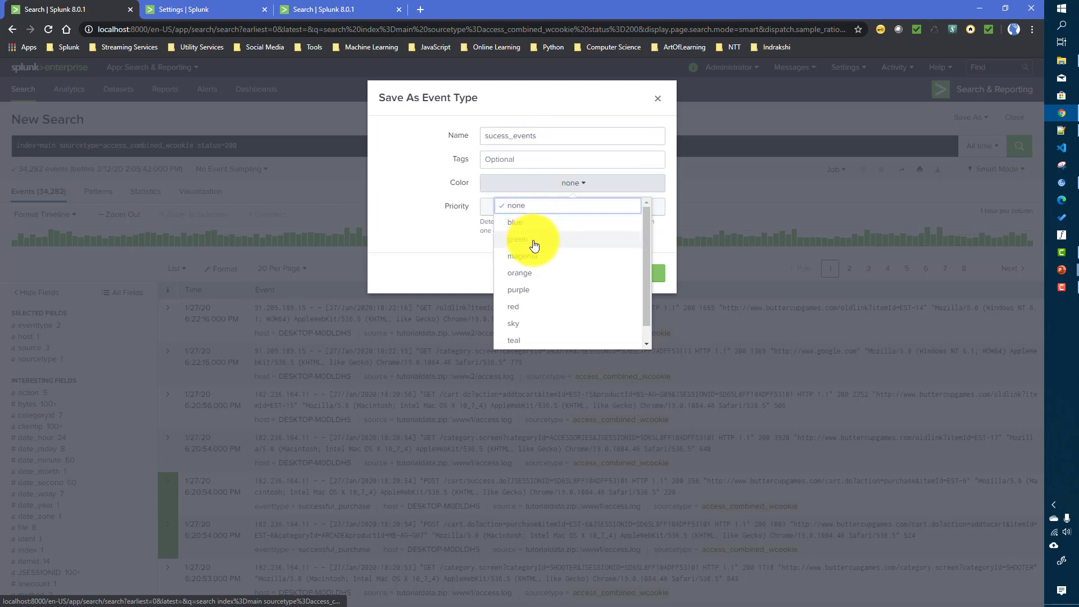
{"action": "left_click", "coordinate": [525, 274]}
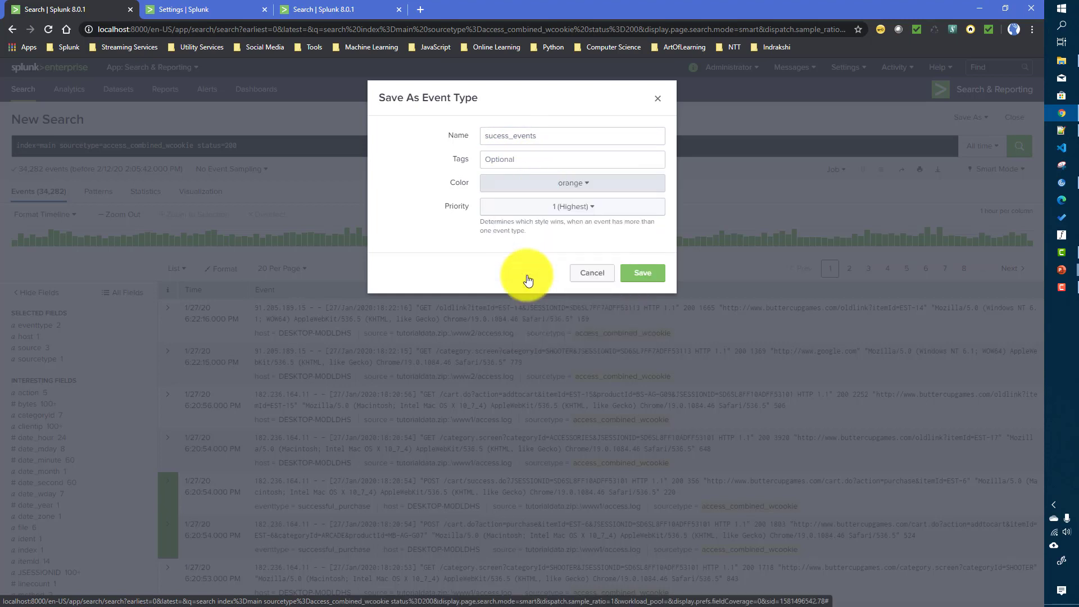
{"action": "left_click", "coordinate": [573, 208]}
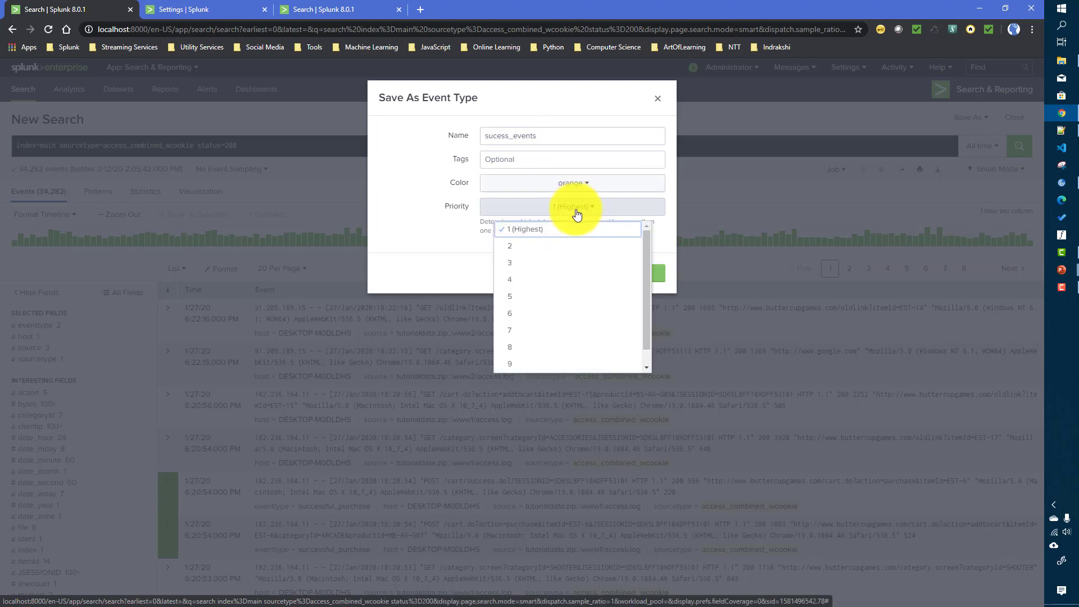
{"action": "left_click", "coordinate": [550, 253]}
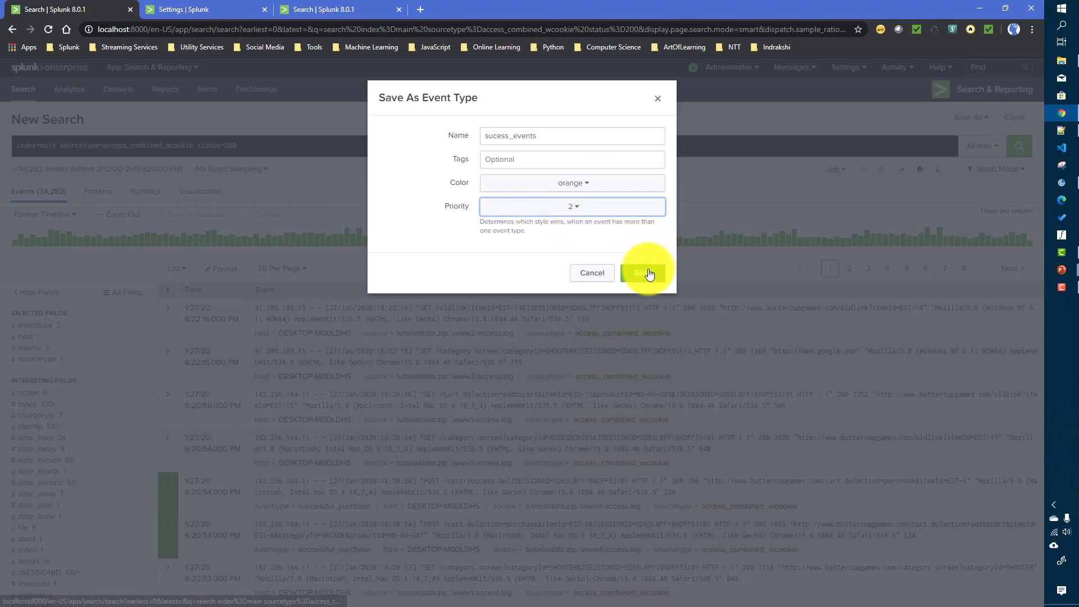
{"action": "left_click", "coordinate": [644, 272]}
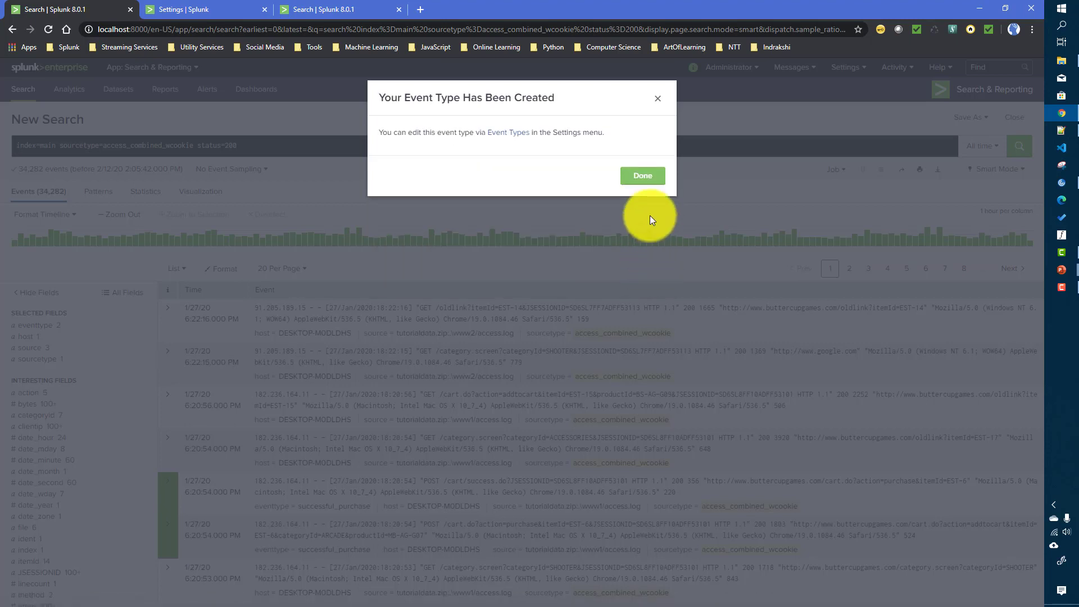
{"action": "left_click", "coordinate": [646, 178]}
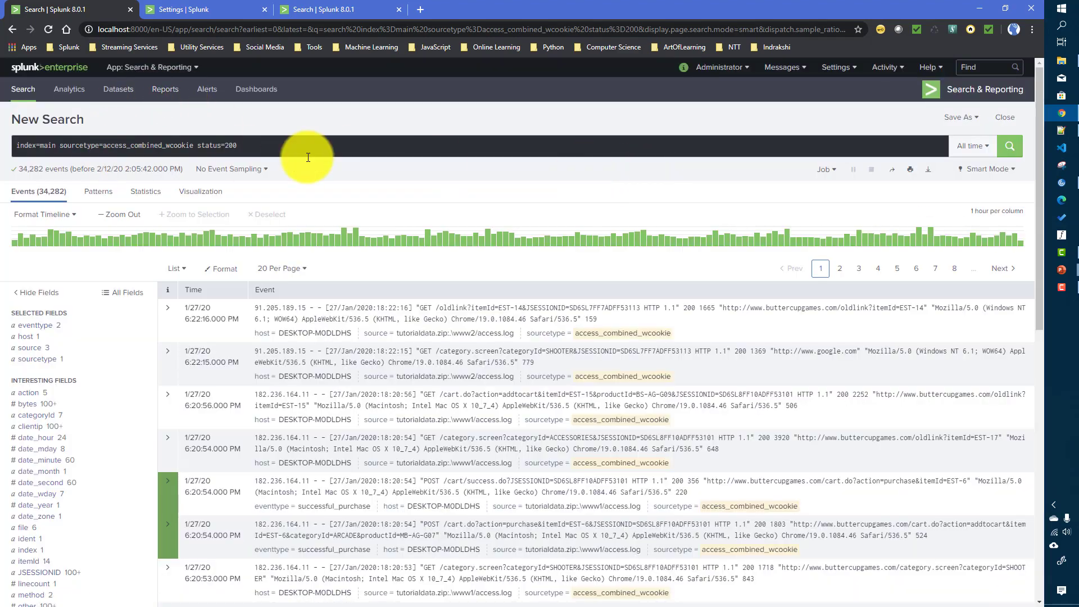
Rerun the status=200 search and expand the /cart/success.do event to review its eventtype values.
{"action": "left_click", "coordinate": [274, 148]}
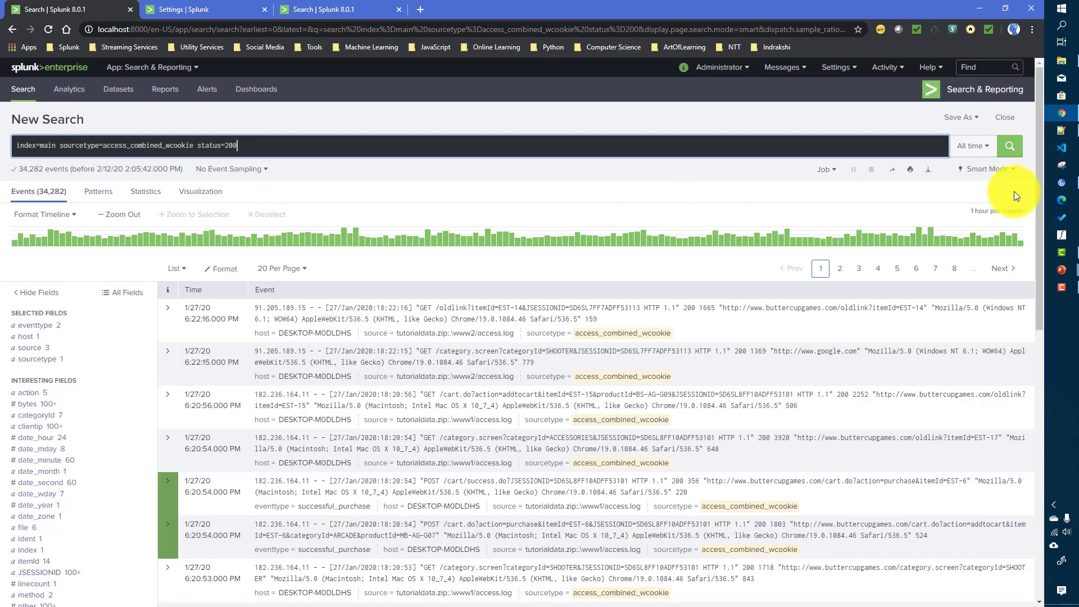
{"action": "left_click", "coordinate": [1009, 149]}
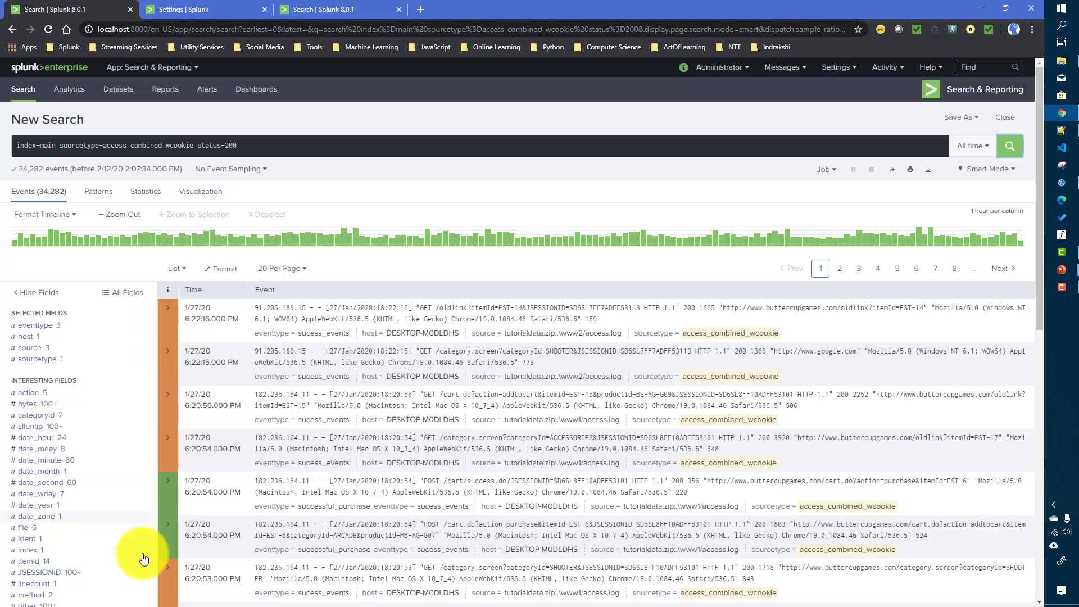
{"action": "scroll", "coordinate": [181, 483], "scroll_direction": "down", "scroll_amount": 2}
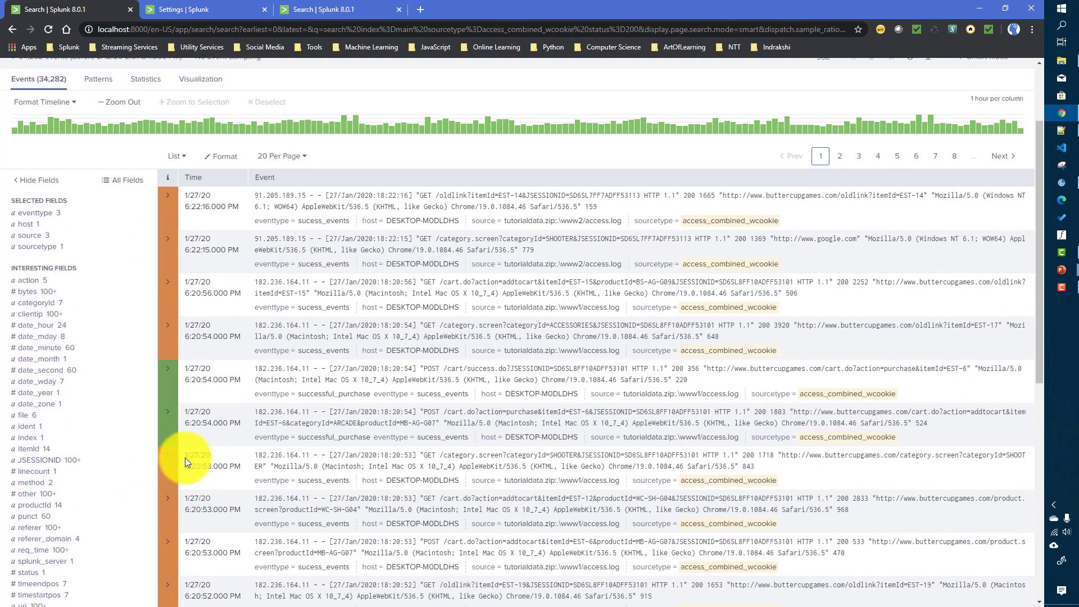
{"action": "left_click", "coordinate": [166, 381]}
{"action": "scroll", "coordinate": [315, 452], "scroll_direction": "down", "scroll_amount": 2}
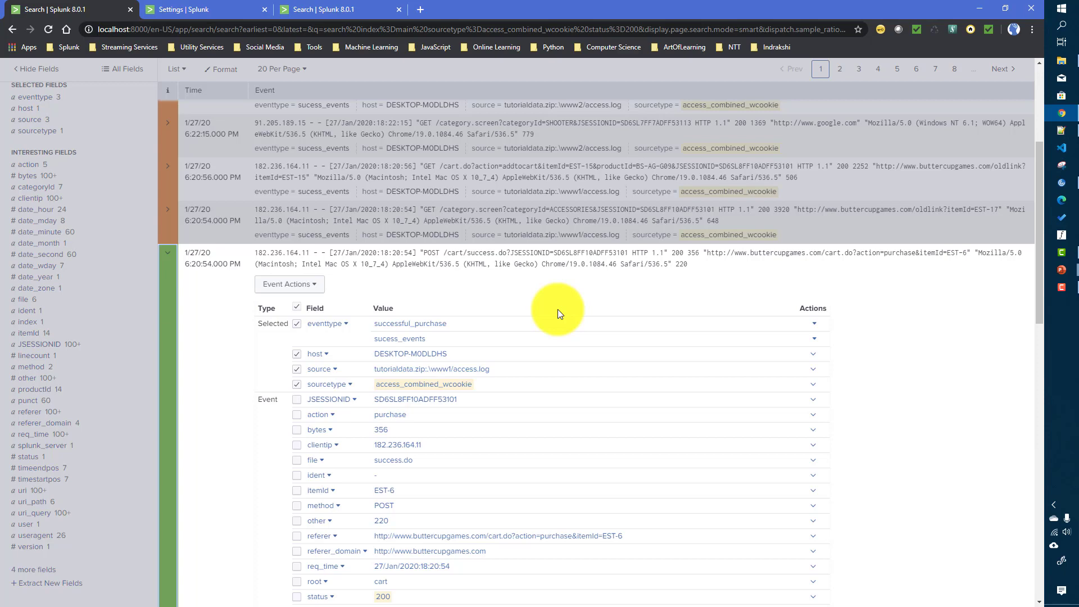
Refresh the Event types list and share sucess_events with all apps, giving Everyone read and write permissions.
{"action": "key", "text": "alt+Tab"}
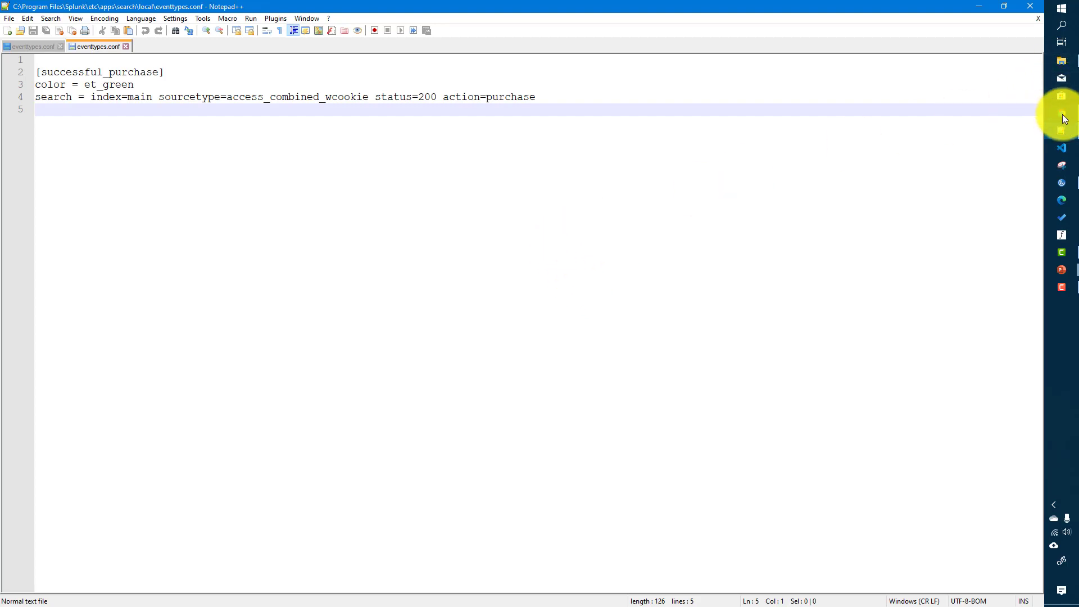
{"action": "left_click", "coordinate": [938, 139]}
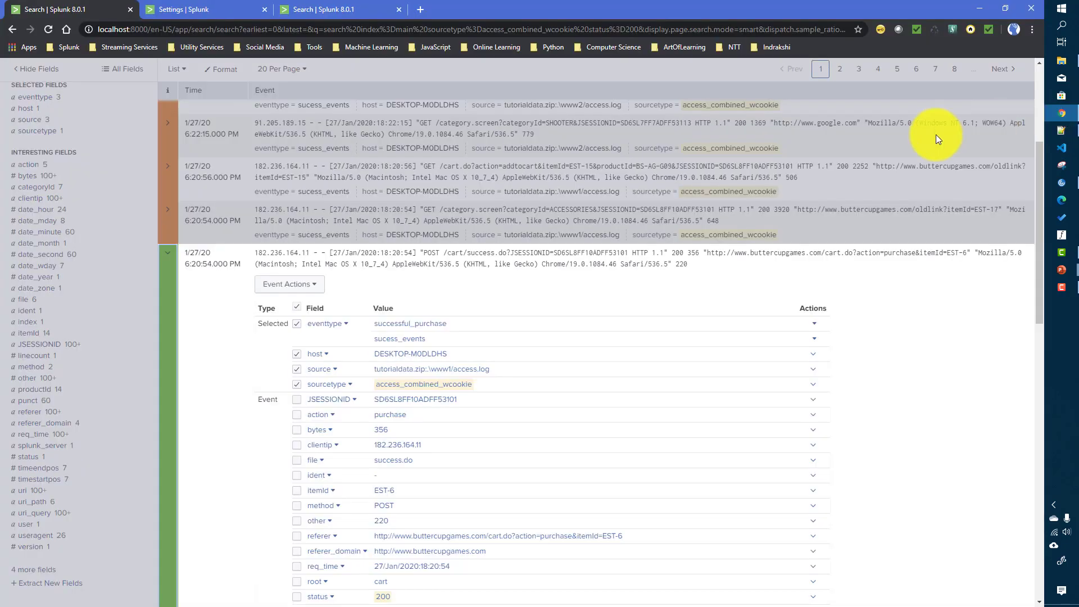
{"action": "left_click", "coordinate": [197, 8]}
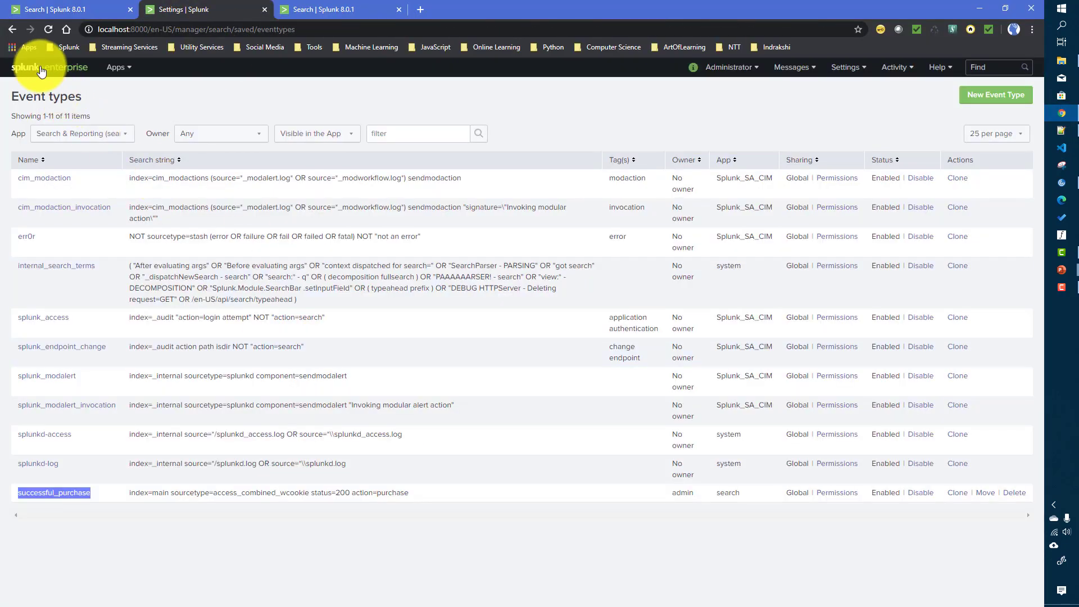
{"action": "left_click", "coordinate": [49, 29]}
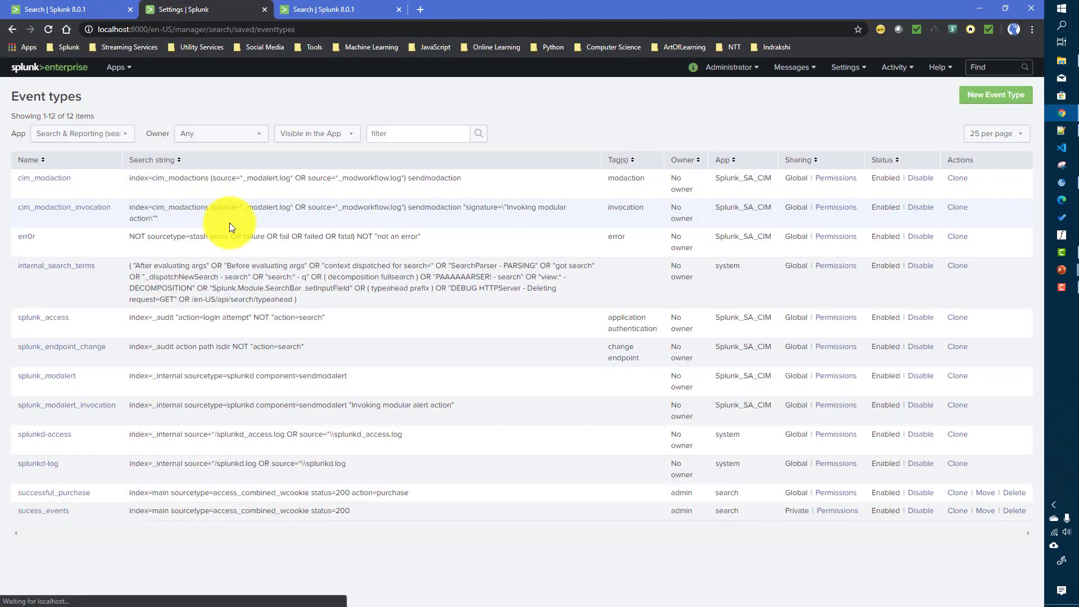
{"action": "left_click", "coordinate": [842, 512]}
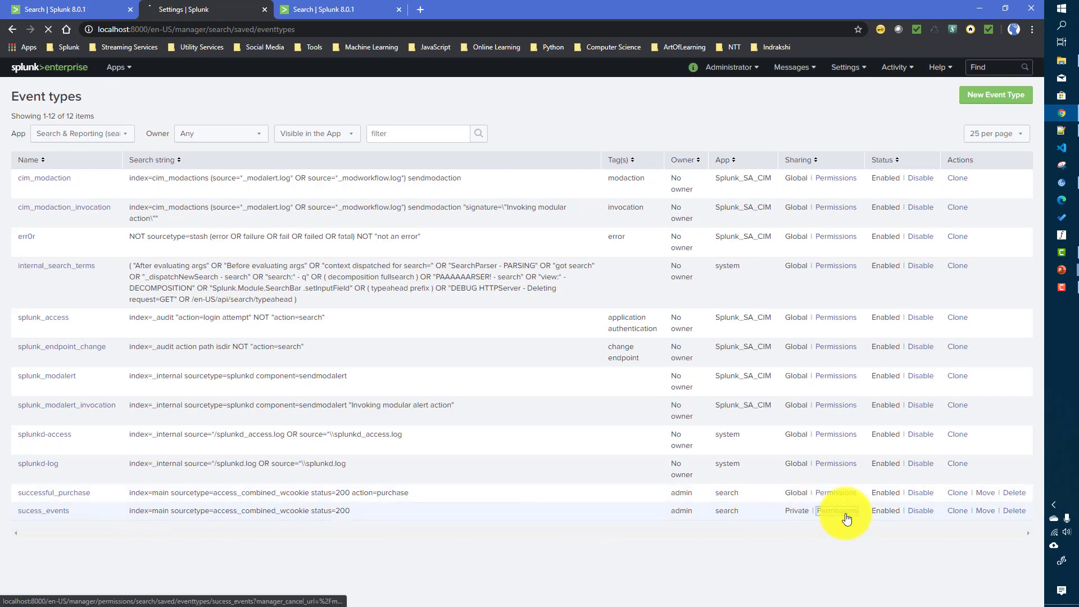
{"action": "left_click", "coordinate": [275, 216]}
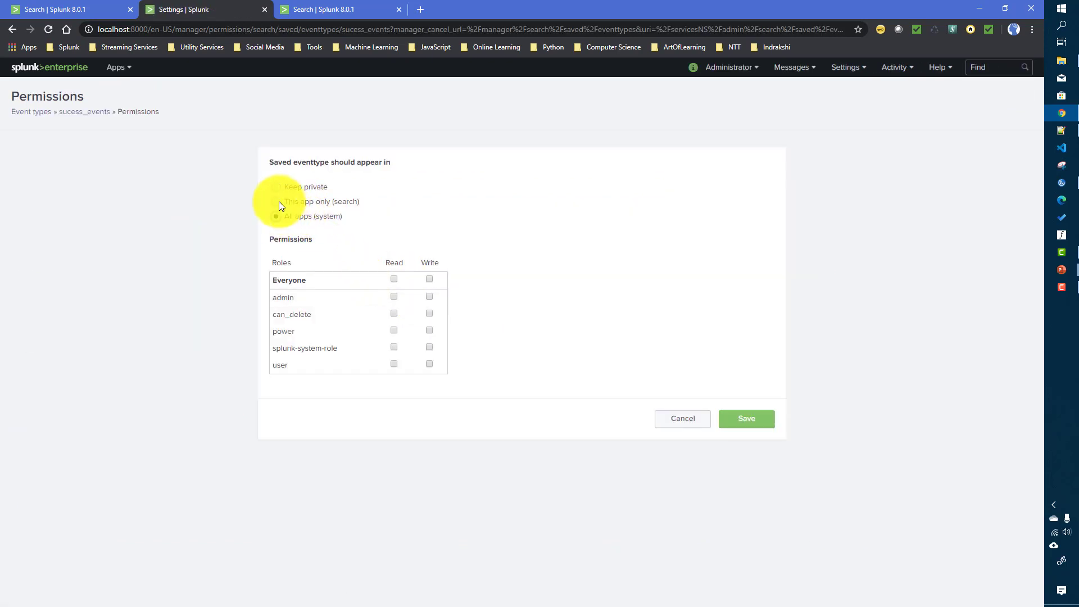
{"action": "left_click", "coordinate": [394, 279]}
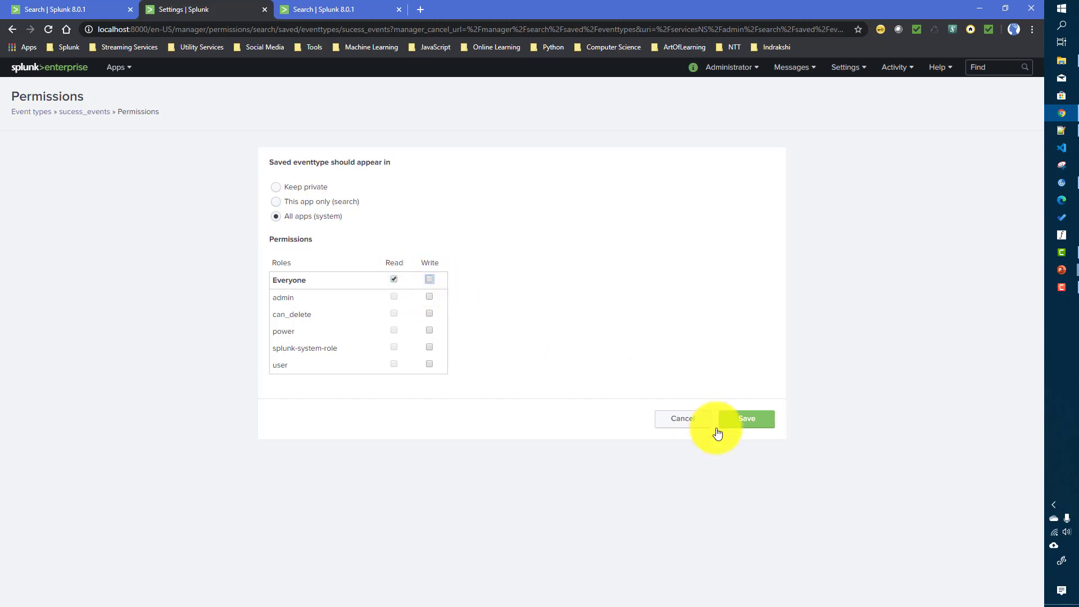
{"action": "left_click", "coordinate": [429, 279]}
{"action": "left_click", "coordinate": [743, 426]}
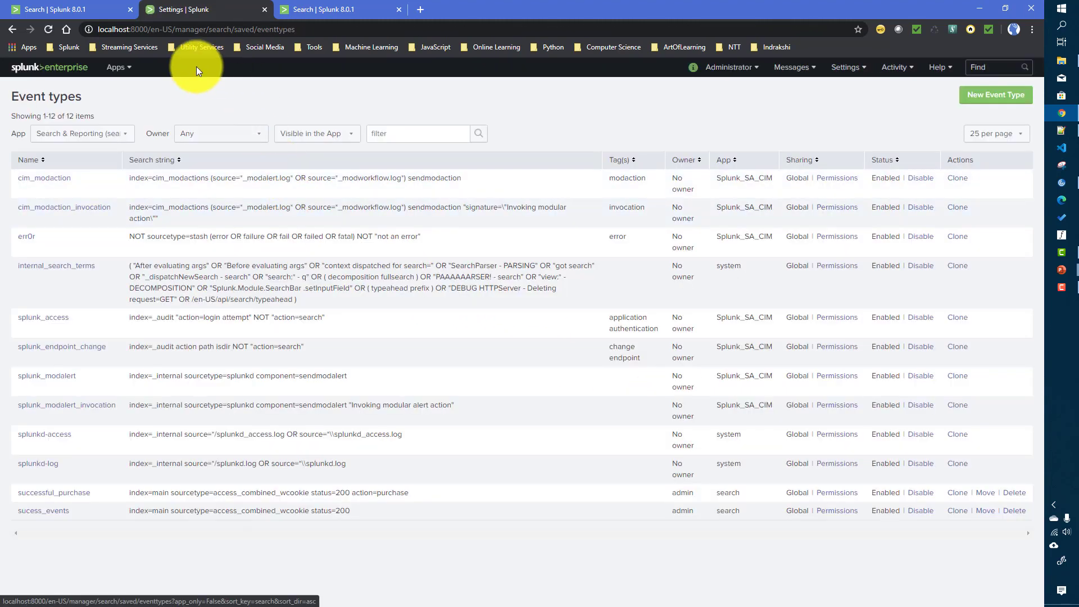
Switch to Notepad++, reload the modified eventtypes.conf and start an empty [] stanza below the sucess_events entry.
{"action": "left_click", "coordinate": [1067, 131]}
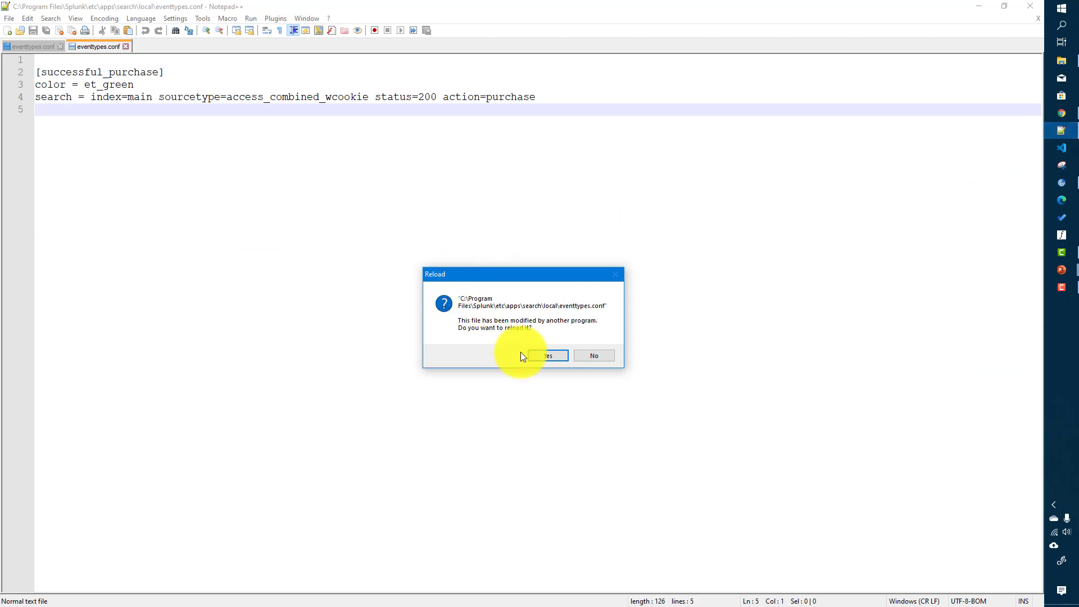
{"action": "left_click", "coordinate": [554, 354]}
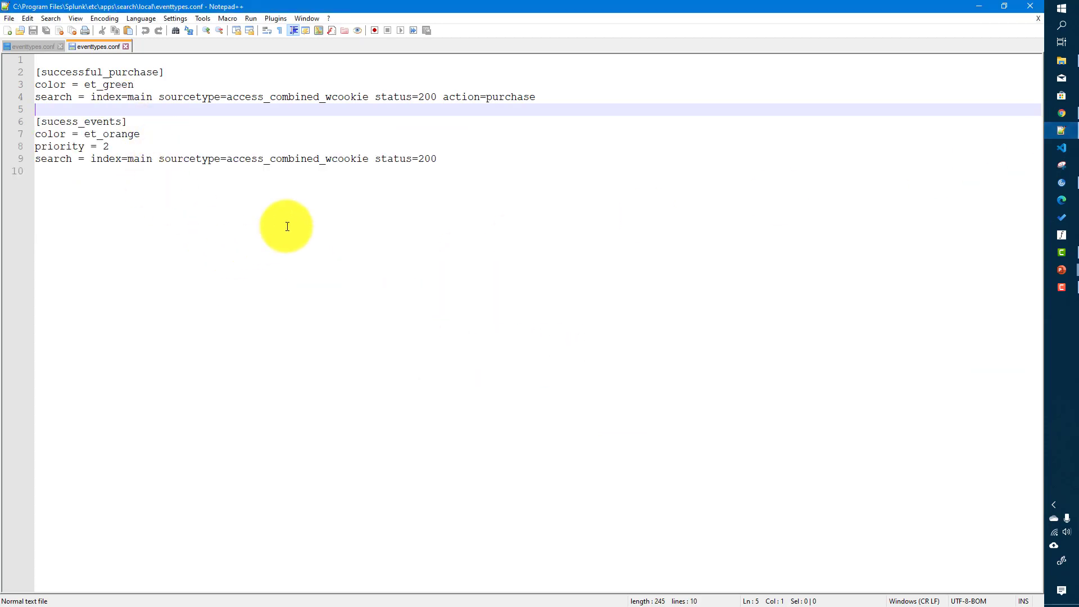
{"action": "left_click", "coordinate": [456, 162]}
{"action": "key", "text": "Return"}
{"action": "key", "text": "Return"}
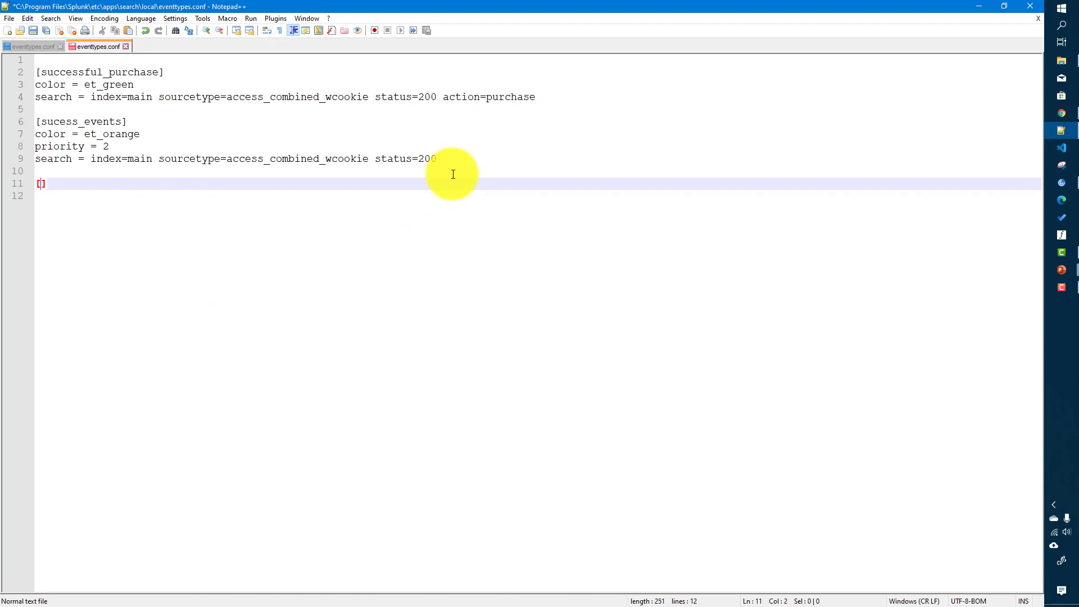
Switch back to the Splunk search in the browser, remove status=200 from the query and rerun it.
{"action": "left_click", "coordinate": [1061, 113]}
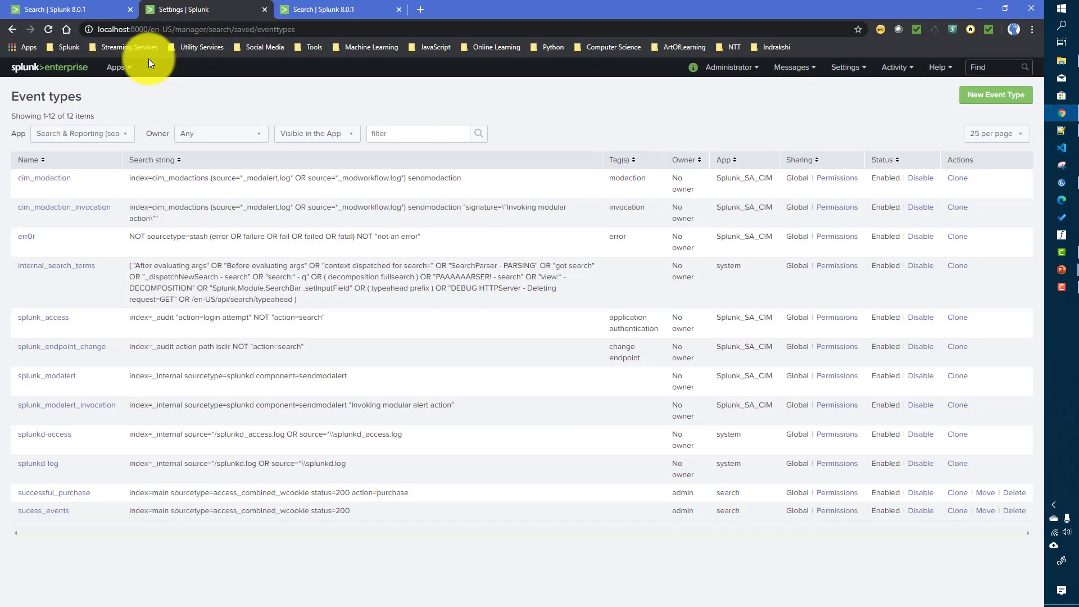
{"action": "left_click", "coordinate": [76, 9]}
{"action": "scroll", "coordinate": [292, 277], "scroll_direction": "up", "scroll_amount": 5}
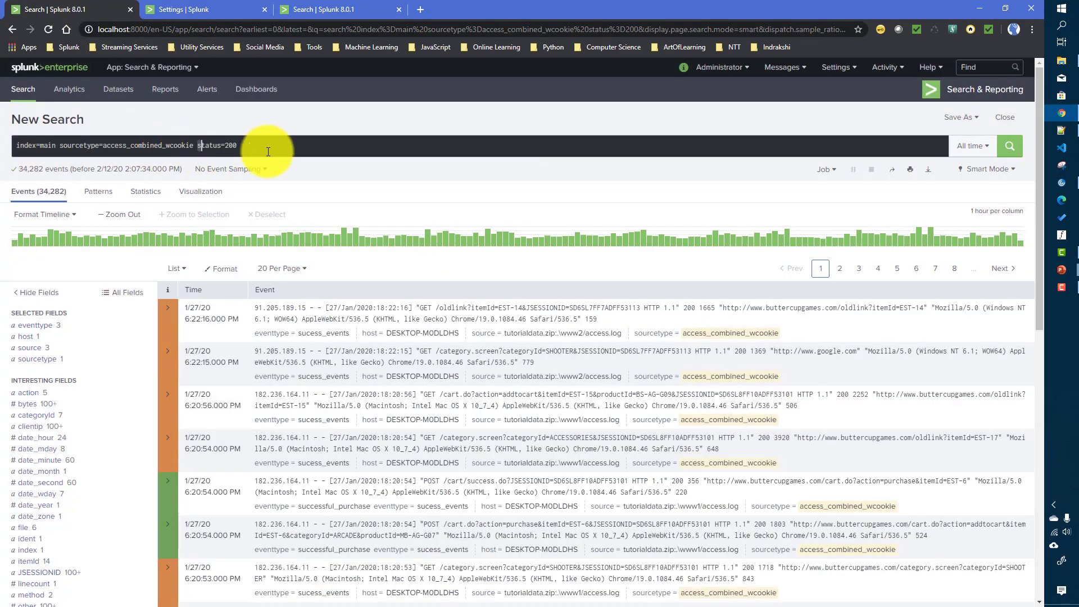
{"action": "left_click", "coordinate": [303, 146]}
{"action": "key", "text": "BackSpace"}
{"action": "key", "text": "BackSpace"}
{"action": "key", "text": "BackSpace"}
{"action": "key", "text": "BackSpace"}
{"action": "key", "text": "BackSpace"}
{"action": "key", "text": "BackSpace"}
{"action": "key", "text": "BackSpace"}
{"action": "key", "text": "BackSpace"}
{"action": "key", "text": "BackSpace"}
{"action": "key", "text": "BackSpace"}
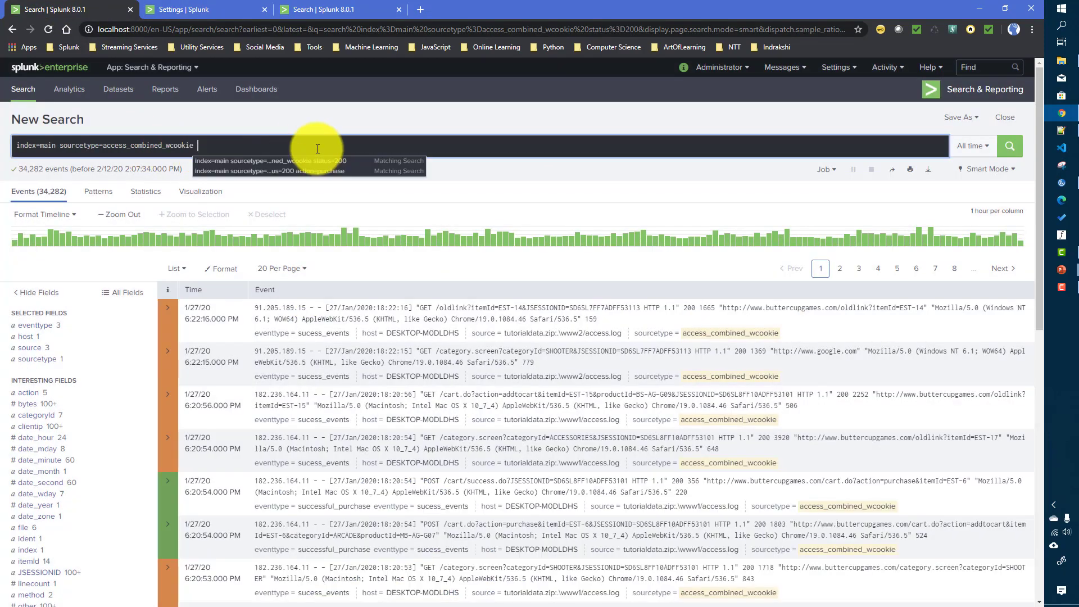
{"action": "key", "text": "BackSpace"}
{"action": "key", "text": "Return"}
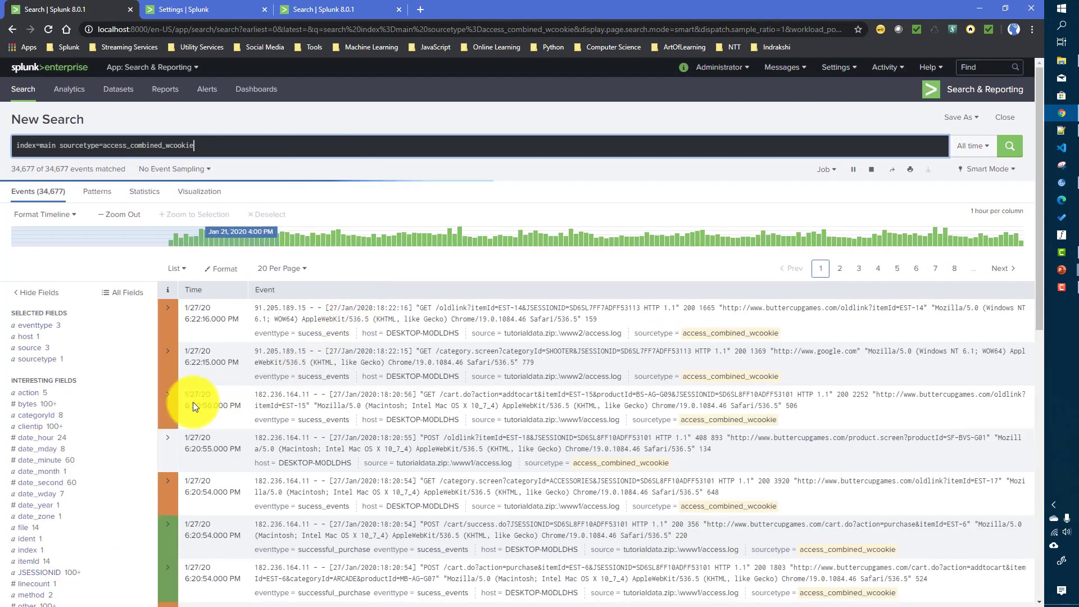
Review the values of the action field, highlight addtocart, and close the field summary.
{"action": "left_click", "coordinate": [28, 392]}
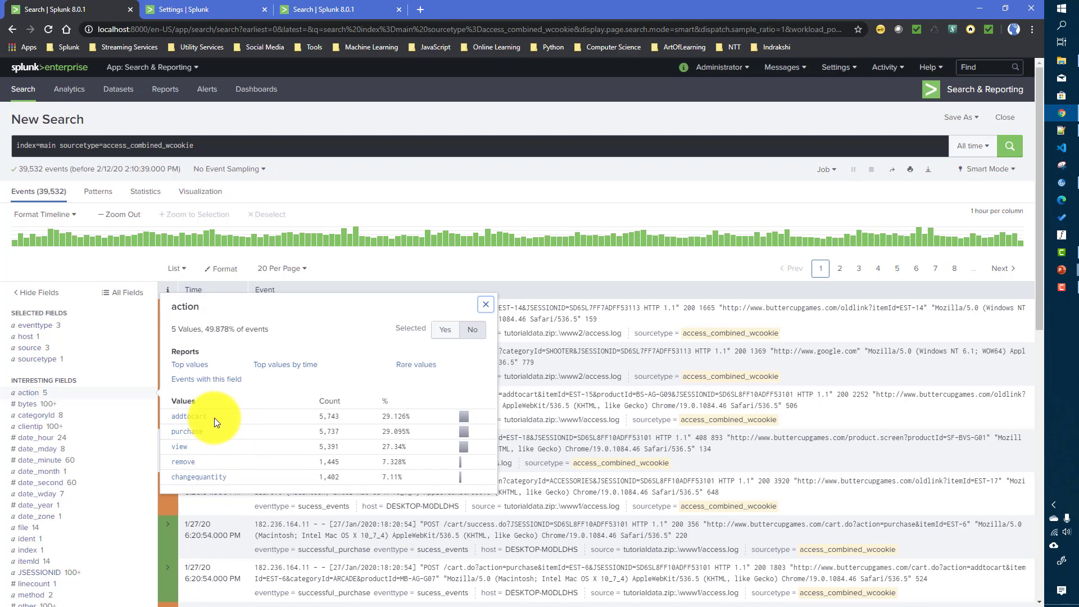
{"action": "left_click_drag", "start_coordinate": [214, 417], "coordinate": [170, 418]}
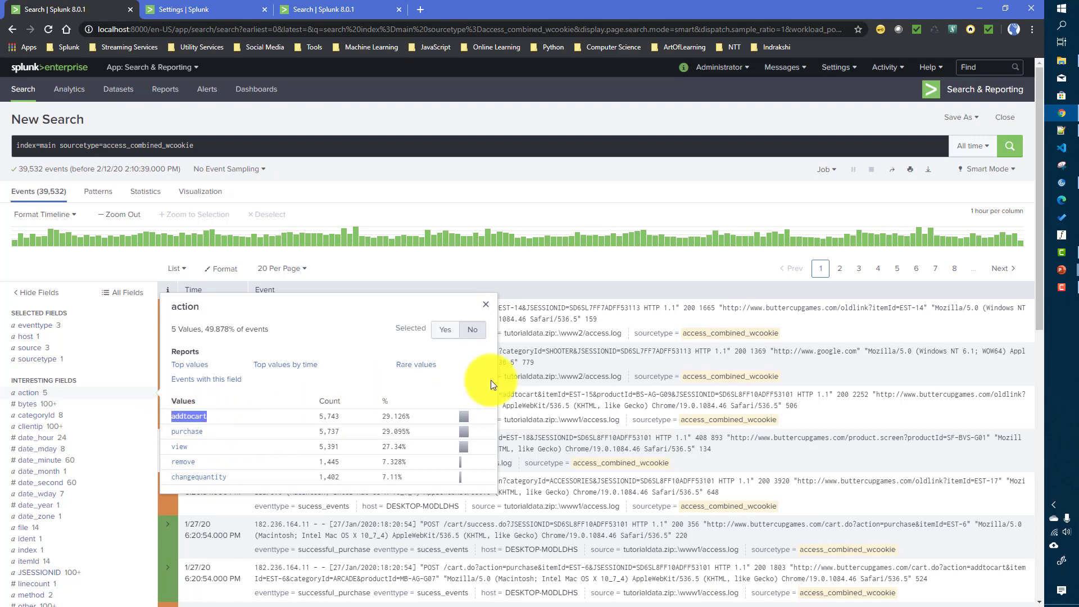
{"action": "left_click", "coordinate": [622, 318]}
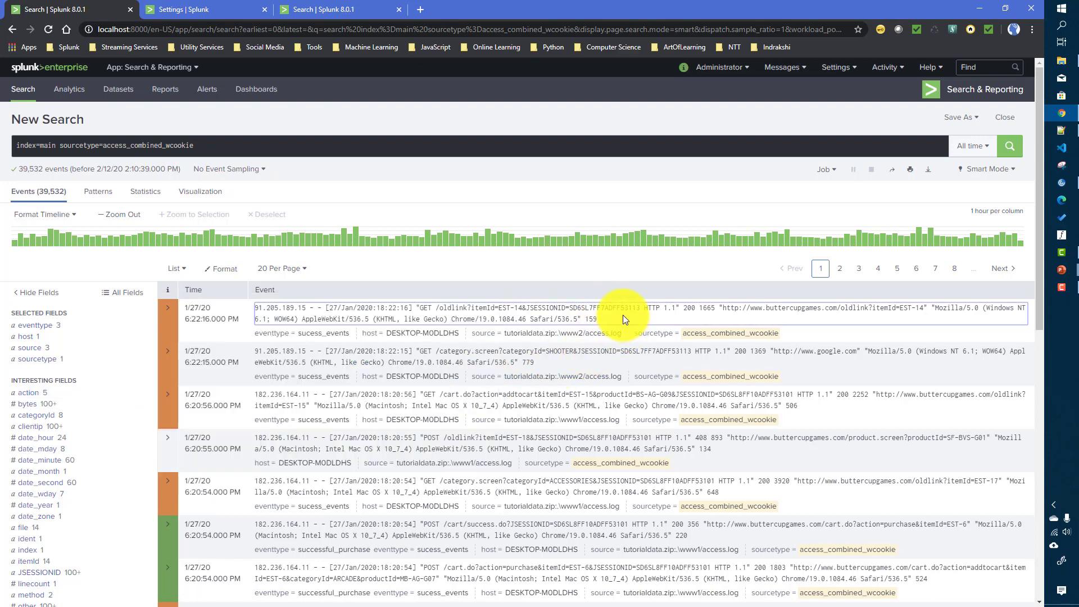
Add the action field to the selected fields and close its field summary.
{"action": "left_click", "coordinate": [28, 392]}
{"action": "left_click", "coordinate": [446, 331]}
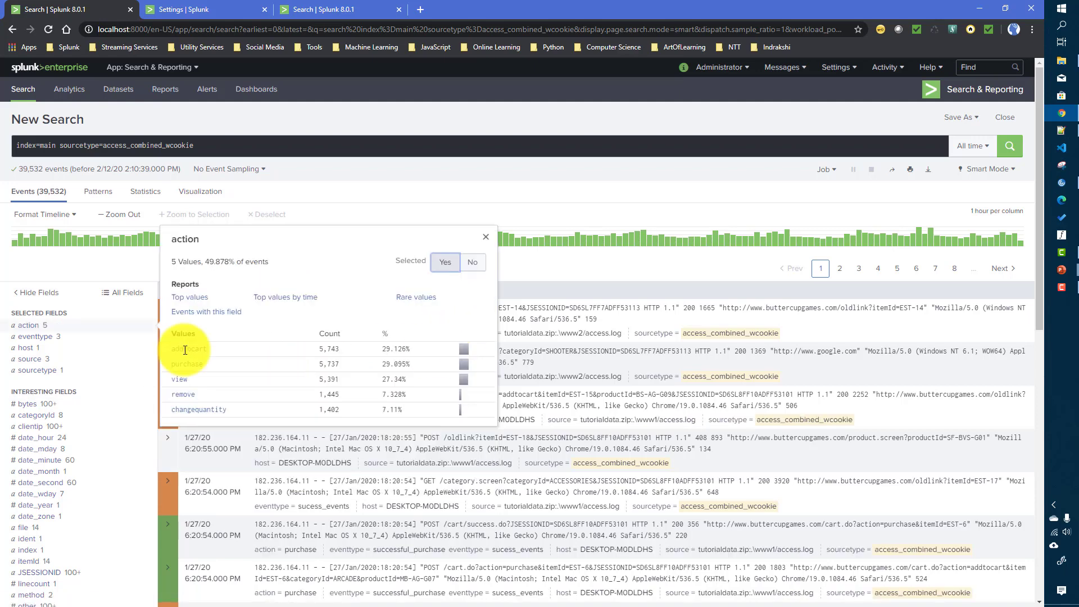
{"action": "left_click", "coordinate": [393, 144]}
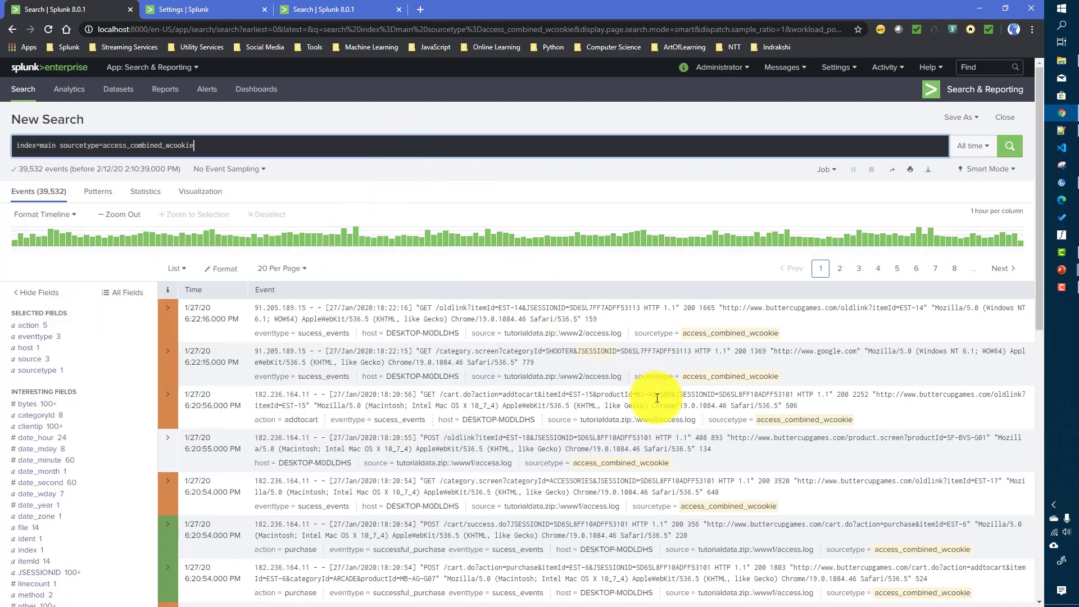
Examine the action values listed under the events, highlighting action = addtocart and action = purchase.
{"action": "scroll", "coordinate": [590, 306], "scroll_direction": "down", "scroll_amount": 2}
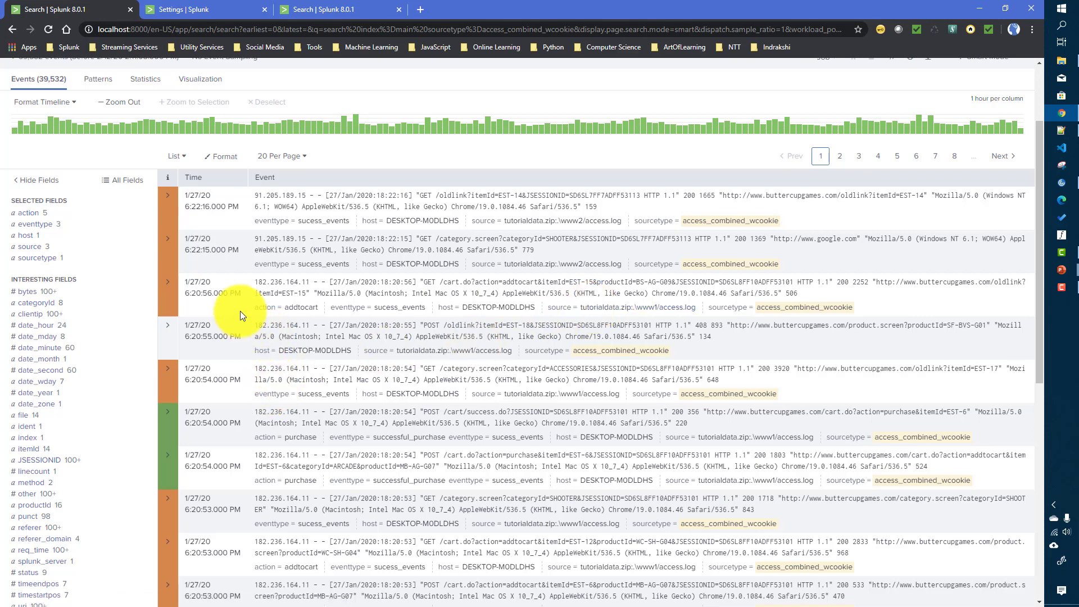
{"action": "left_click_drag", "start_coordinate": [251, 308], "coordinate": [319, 308]}
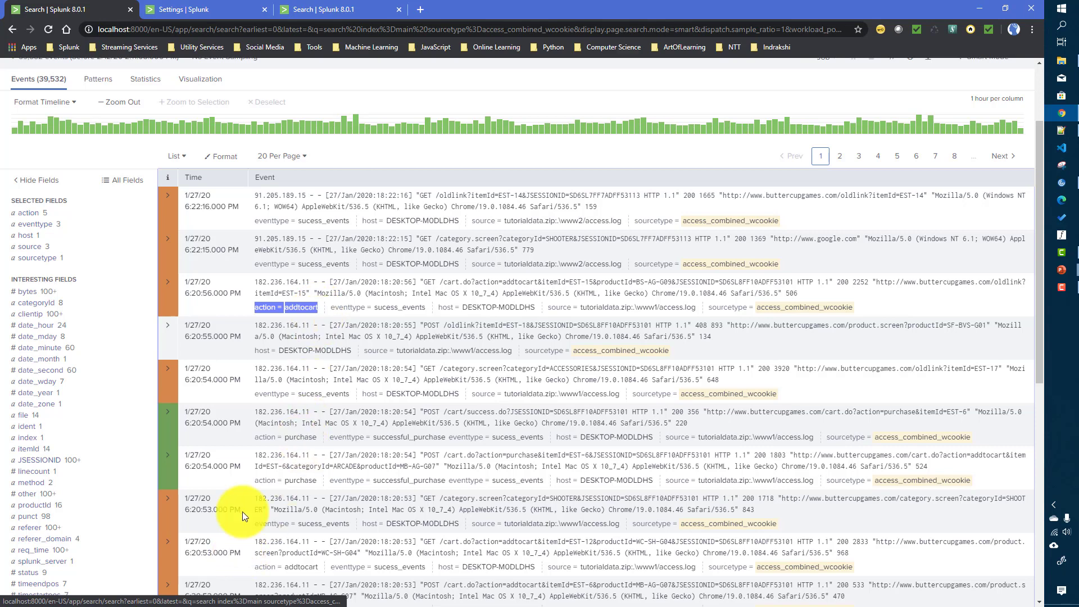
{"action": "left_click_drag", "start_coordinate": [247, 440], "coordinate": [318, 436]}
{"action": "left_click", "coordinate": [313, 450]}
{"action": "left_click_drag", "start_coordinate": [253, 437], "coordinate": [321, 437]}
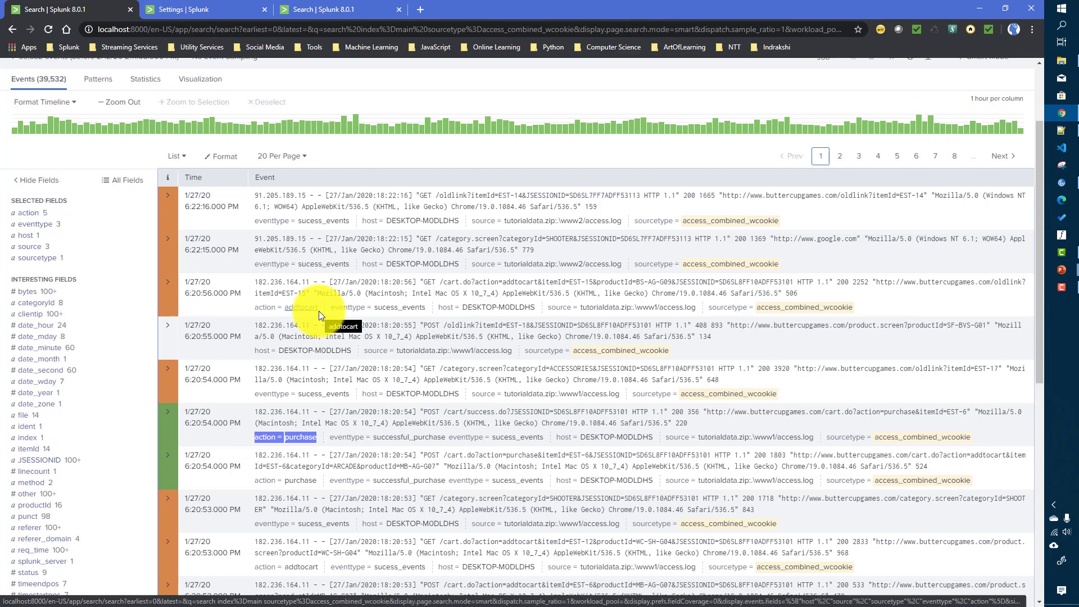
Switch to Notepad++ and name the empty stanza in eventtypes.conf action-%action%.
{"action": "left_click", "coordinate": [1062, 131]}
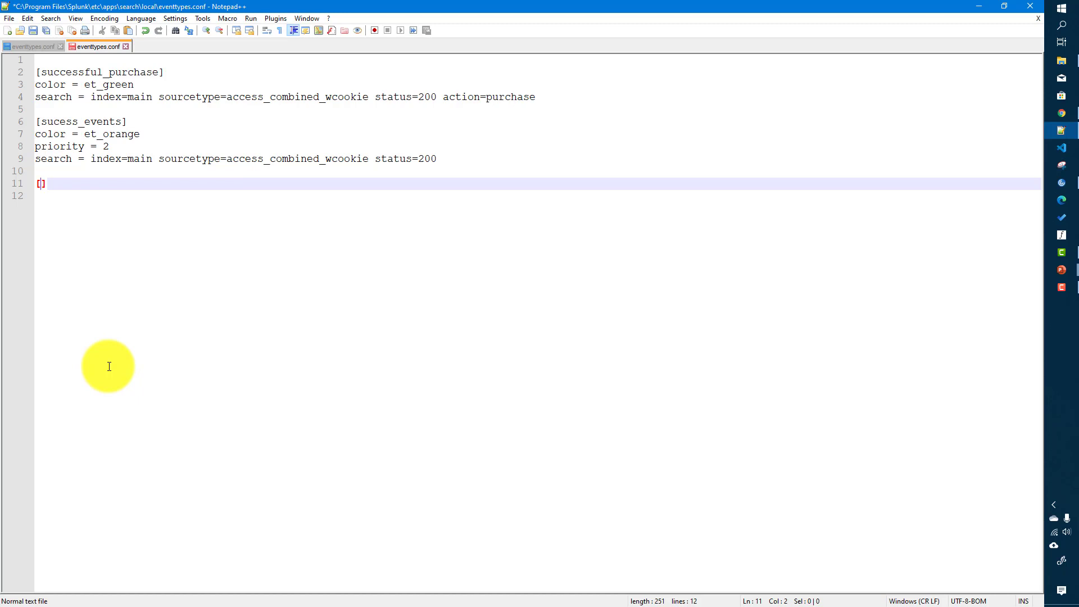
{"action": "type", "text": "actu"}
{"action": "key", "text": "BackSpace"}
{"action": "type", "text": "ion-%%"}
{"action": "key", "text": "Left"}
{"action": "type", "text": "actio"}
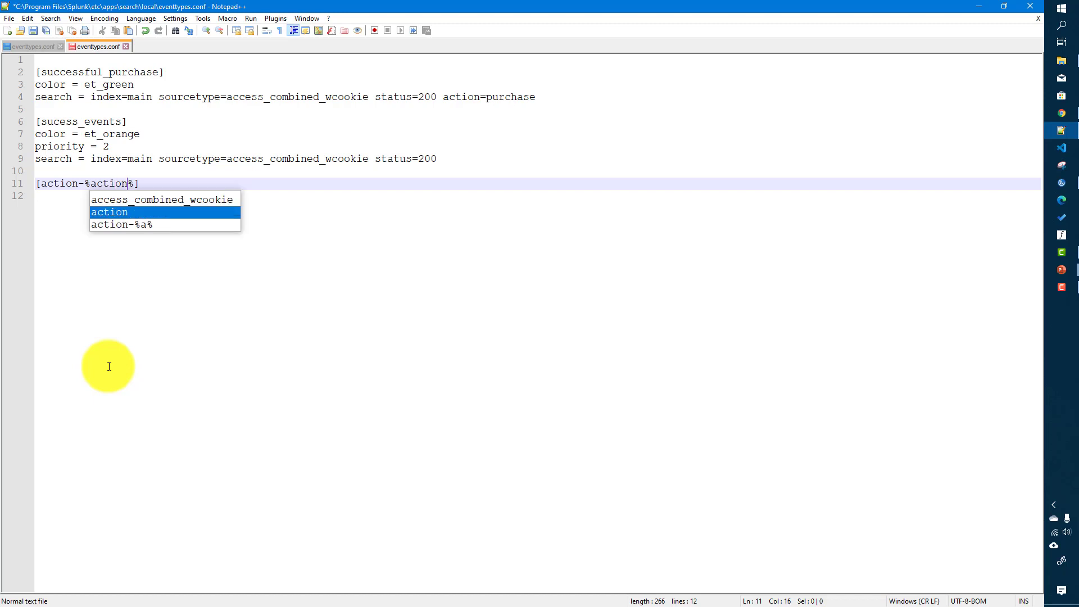
{"action": "type", "text": "n"}
Highlight the word between the percent signs and compare it with the action field name in the browser's Splunk events.
{"action": "double_click", "coordinate": [106, 183]}
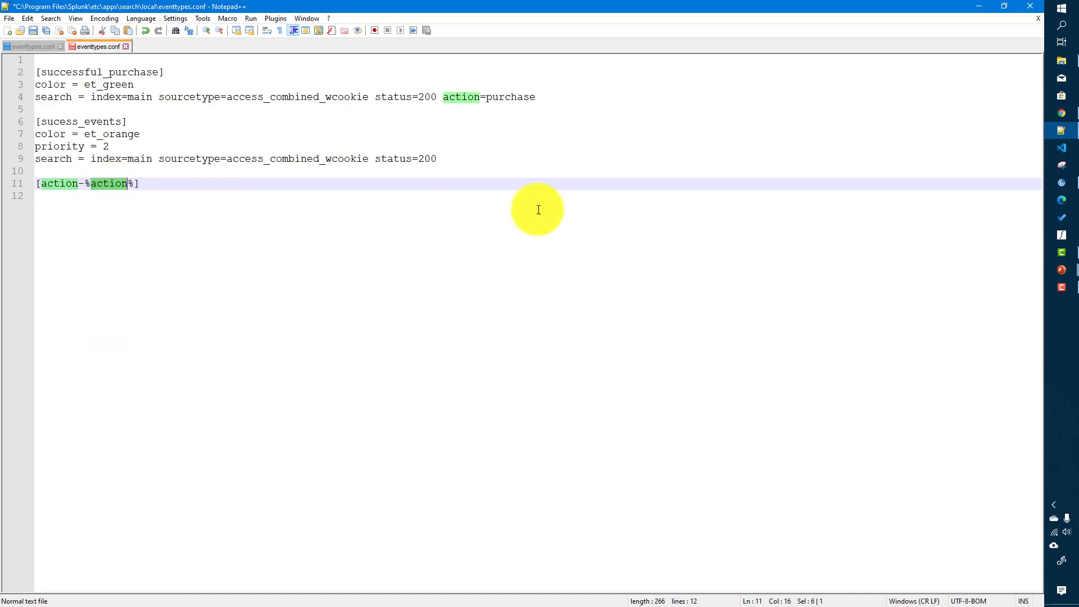
{"action": "left_click", "coordinate": [1062, 115]}
{"action": "triple_click", "coordinate": [263, 436]}
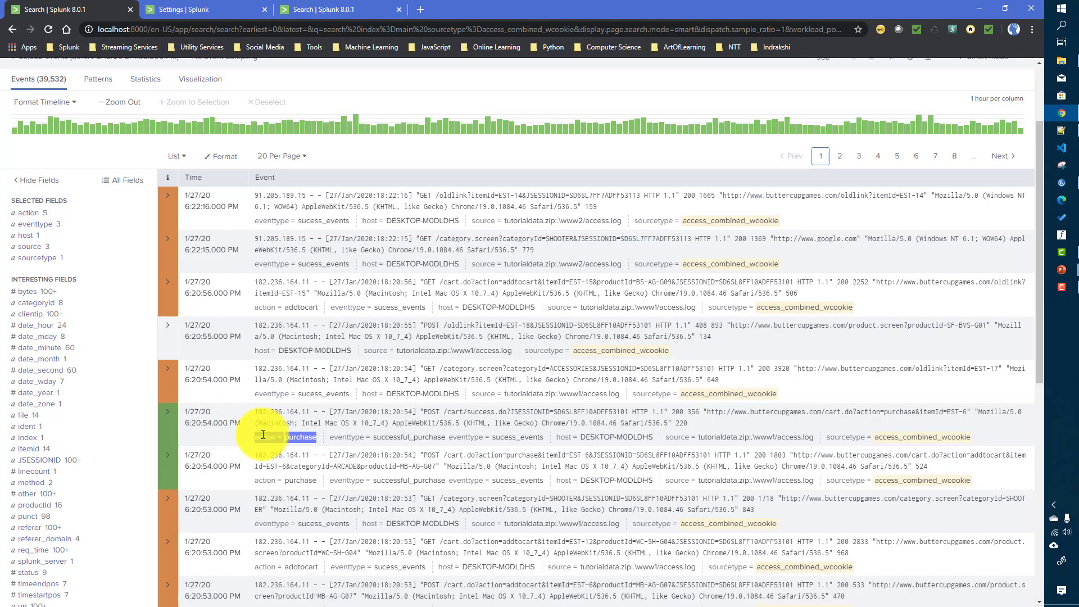
{"action": "double_click", "coordinate": [264, 436]}
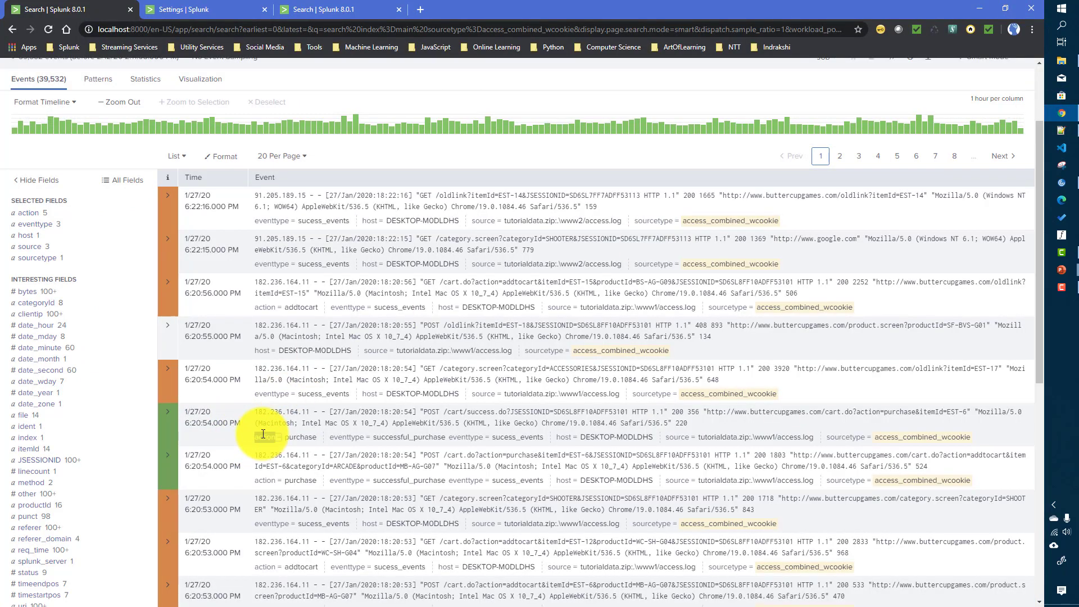
Back in Notepad++, copy search = index=main sourcetype=access_combined_wcookie from sucess_events into the [action-%action%] stanza and save the file.
{"action": "left_click", "coordinate": [1061, 130]}
{"action": "key", "text": "End"}
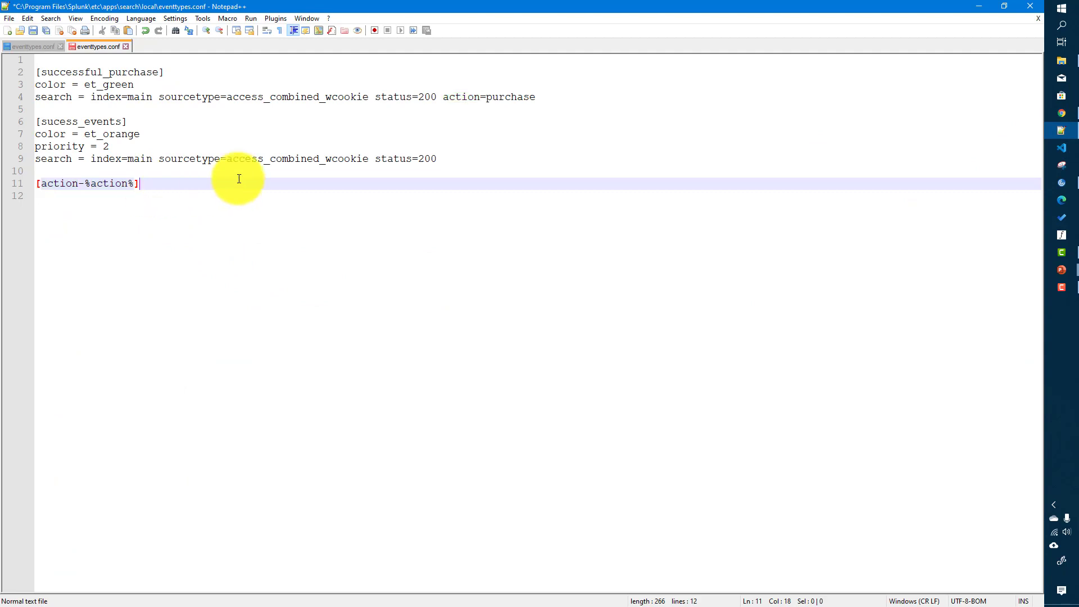
{"action": "key", "text": "Return"}
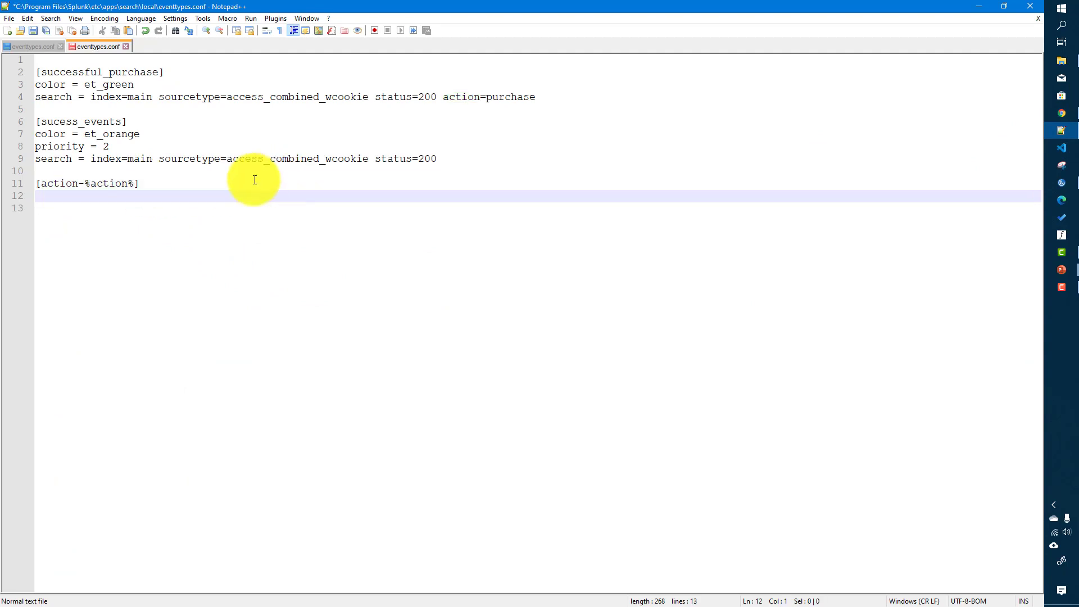
{"action": "left_click", "coordinate": [38, 160]}
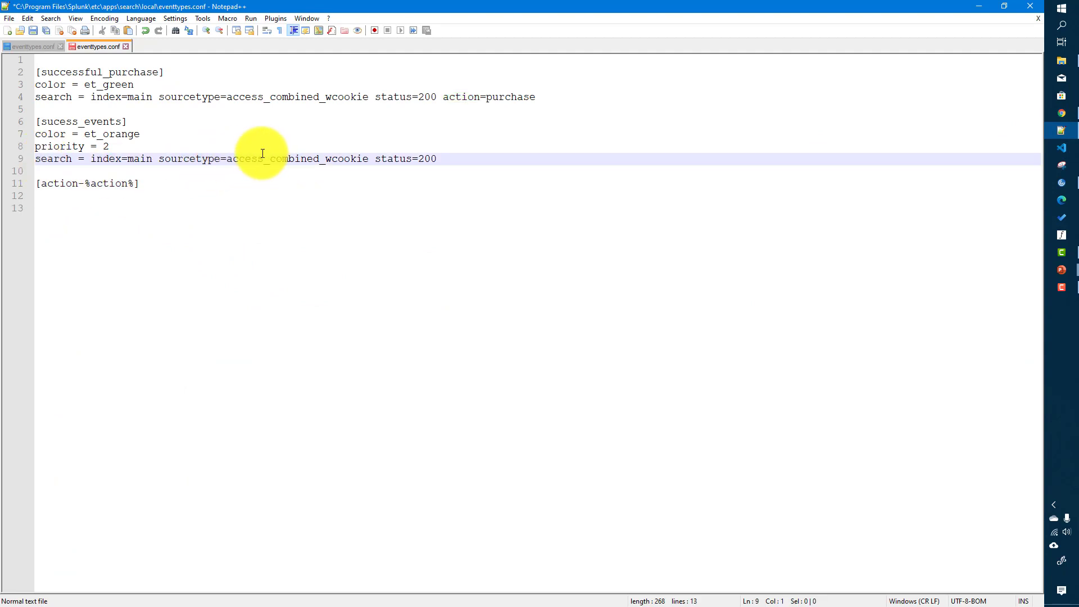
{"action": "left_click", "coordinate": [368, 159], "text": "shift"}
{"action": "key", "text": "ctrl+c"}
{"action": "left_click", "coordinate": [65, 197]}
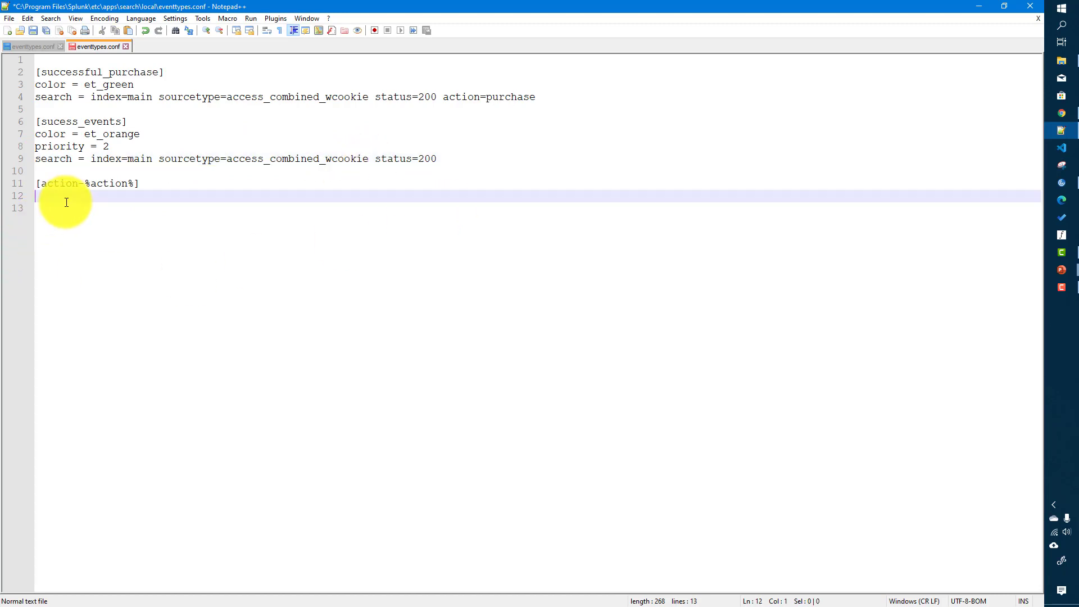
{"action": "key", "text": "ctrl+v"}
{"action": "key", "text": "ctrl+s"}
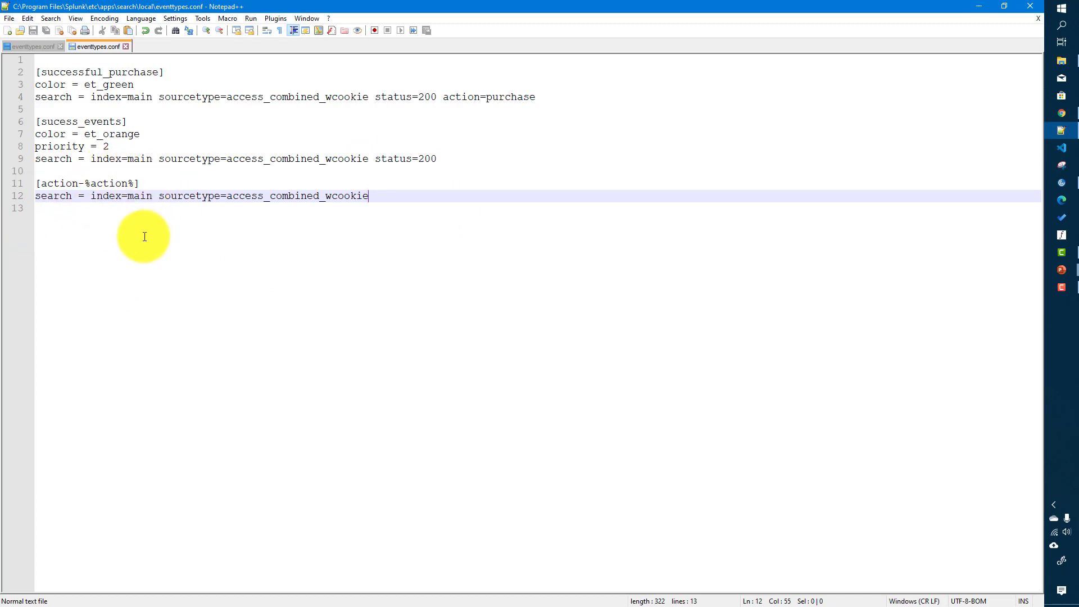
Add a priority = 1 line above the search line in the [action-%action%] stanza, reusing the priority line from sucess_events.
{"action": "key", "text": "Up"}
{"action": "key", "text": "Up"}
{"action": "key", "text": "Up"}
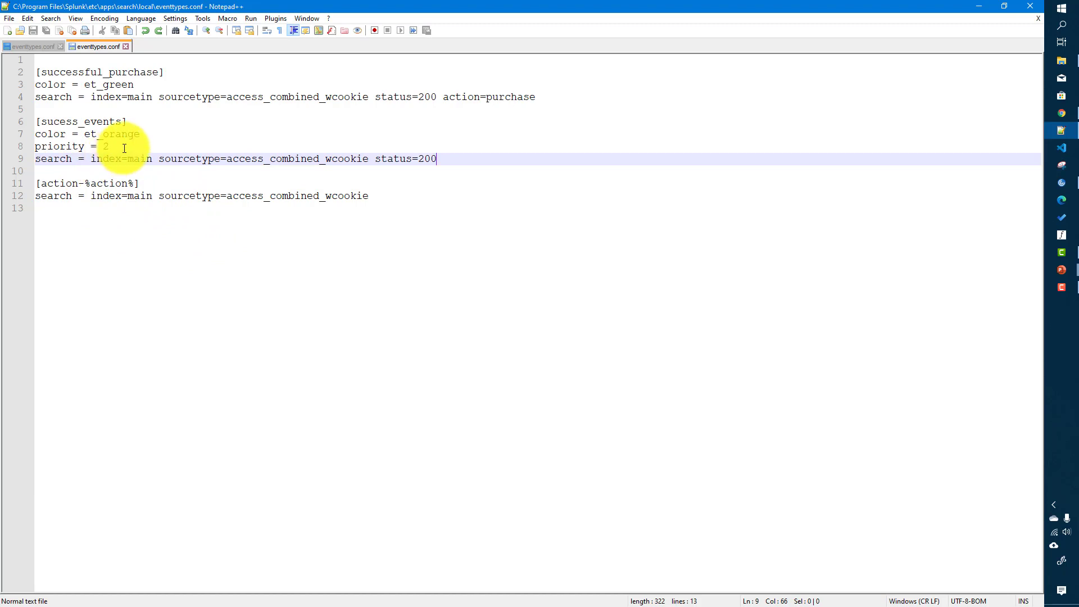
{"action": "left_click_drag", "start_coordinate": [115, 145], "coordinate": [20, 145]}
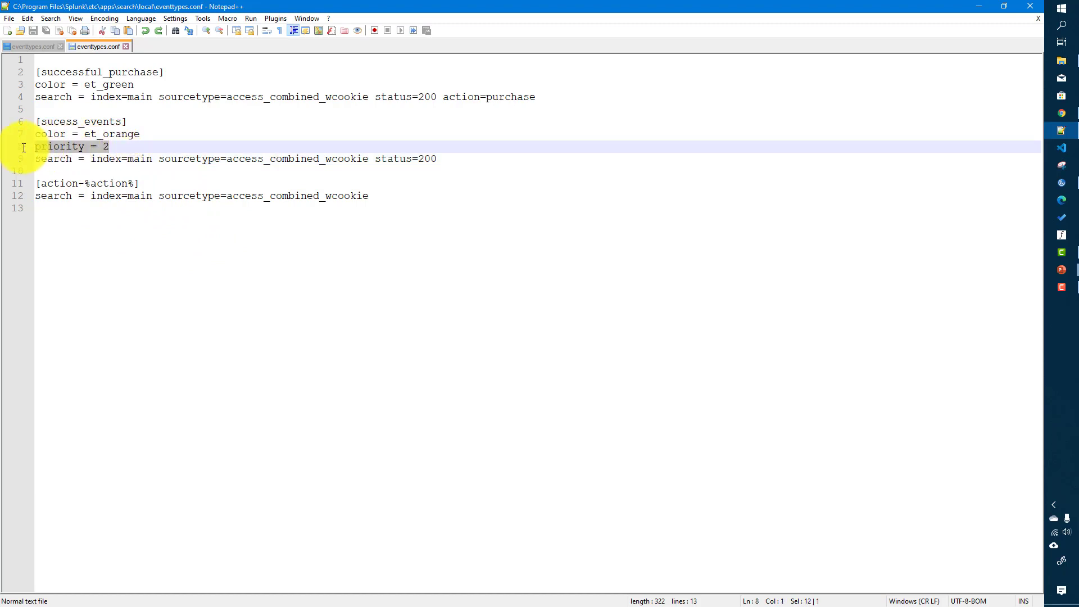
{"action": "left_click", "coordinate": [153, 185]}
{"action": "key", "text": "Return"}
{"action": "key", "text": "ctrl+v"}
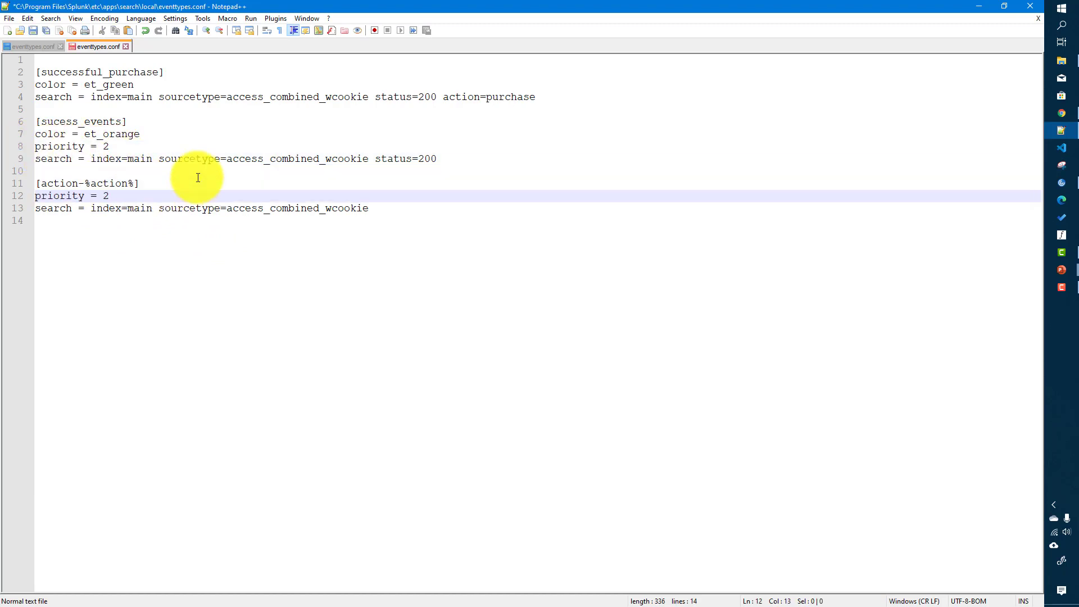
{"action": "double_click", "coordinate": [390, 159]}
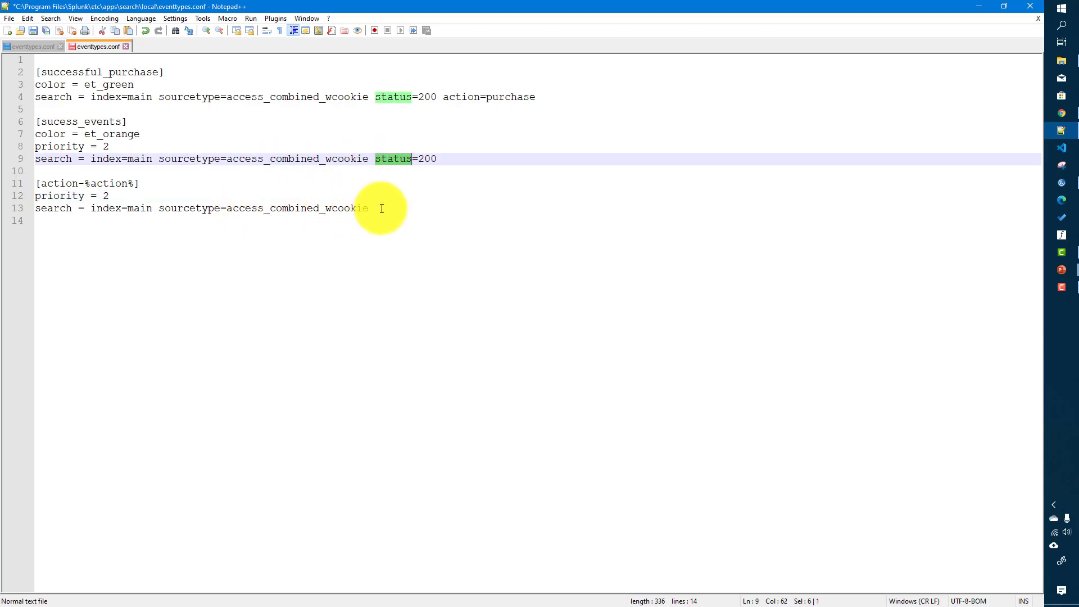
{"action": "left_click", "coordinate": [111, 194]}
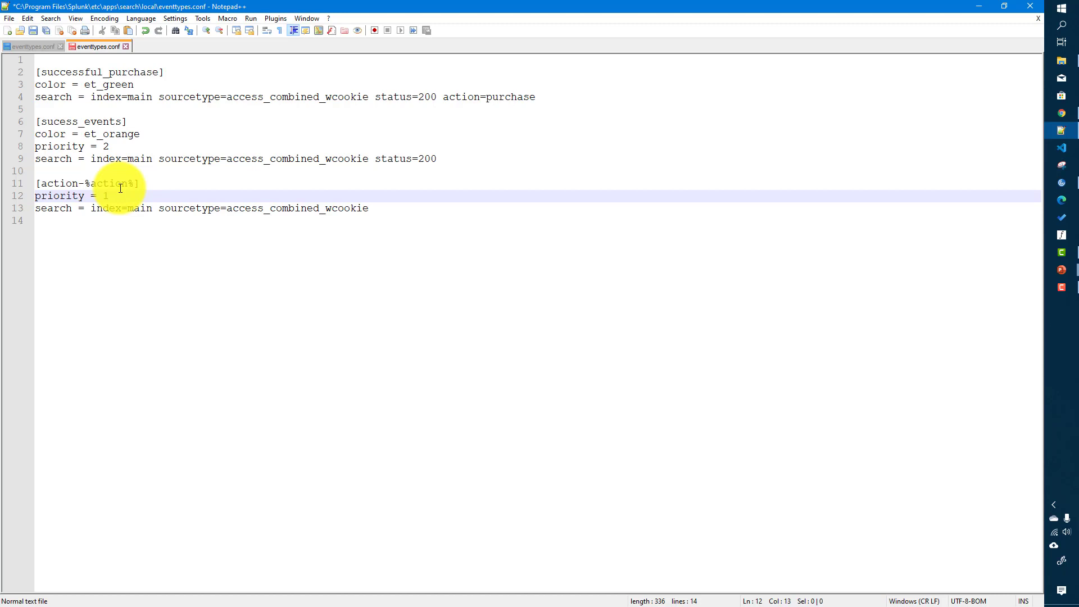
Add color = et_blue to the [action-%action%] stanza by adapting the color line from sucess_events, and save eventtypes.conf.
{"action": "left_click", "coordinate": [36, 134]}
{"action": "left_click", "coordinate": [176, 133], "text": "shift"}
{"action": "key", "text": "ctrl+c"}
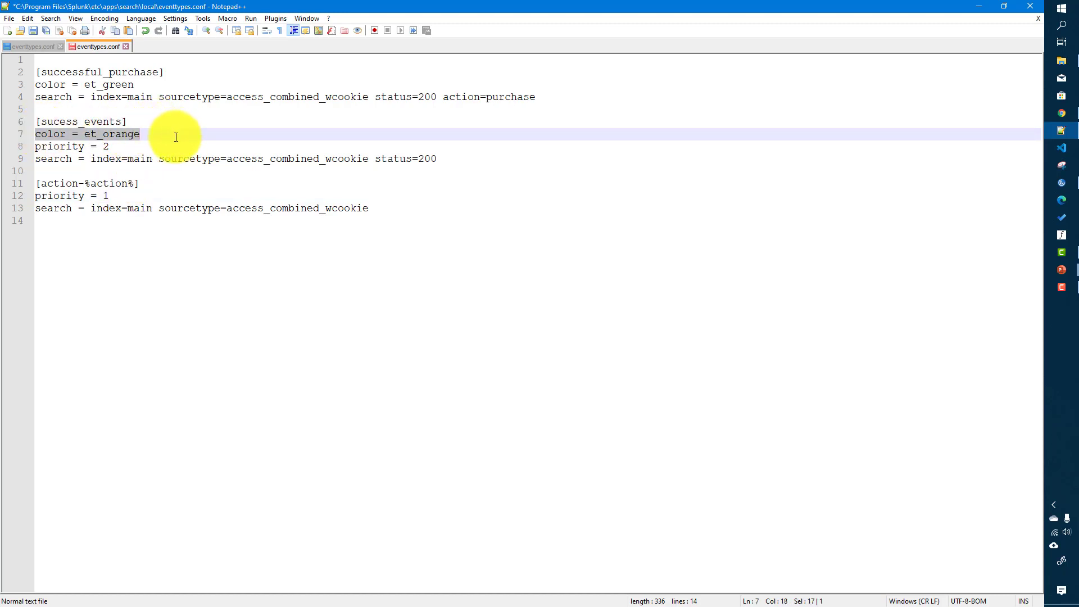
{"action": "left_click", "coordinate": [153, 181]}
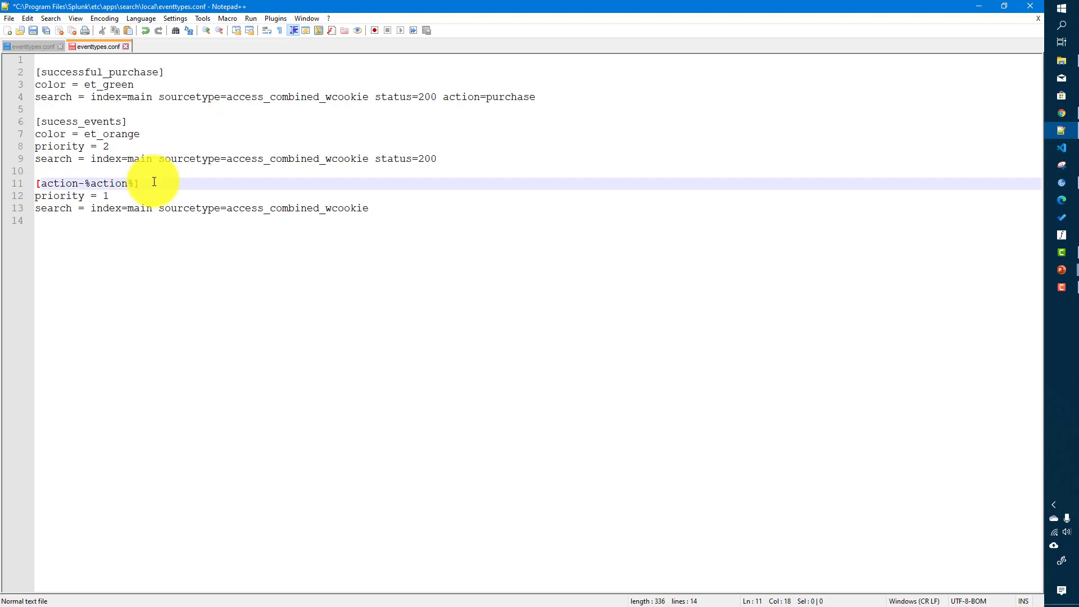
{"action": "key", "text": "Return"}
{"action": "key", "text": "ctrl+v"}
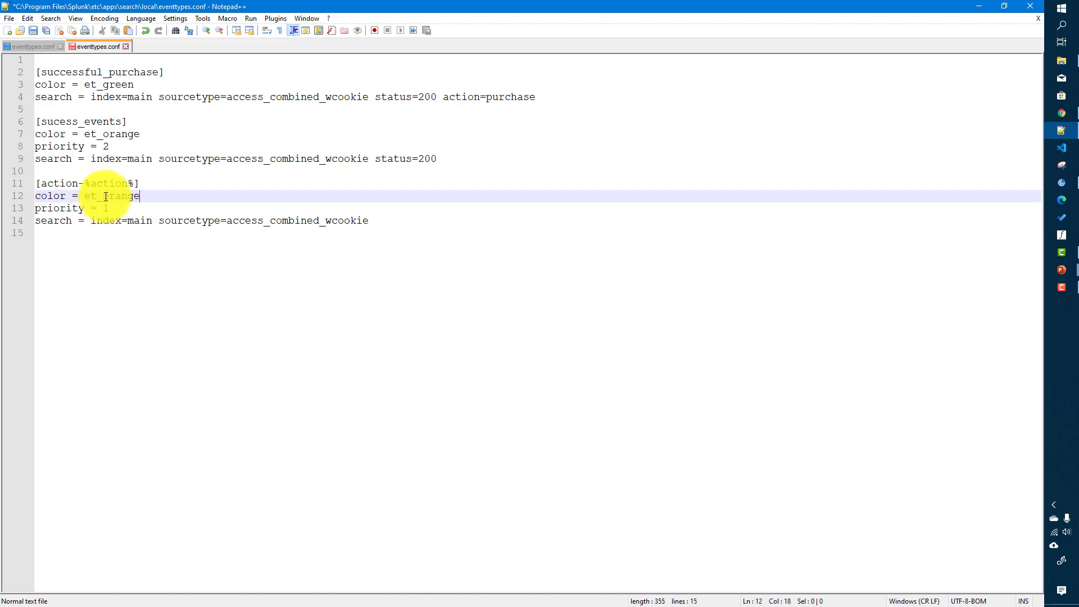
{"action": "key", "text": "shift+Left"}
{"action": "key", "text": "shift+Left"}
{"action": "key", "text": "shift+Left"}
{"action": "key", "text": "shift+Left"}
{"action": "key", "text": "shift+Left"}
{"action": "key", "text": "shift+Left"}
{"action": "type", "text": "blu"}
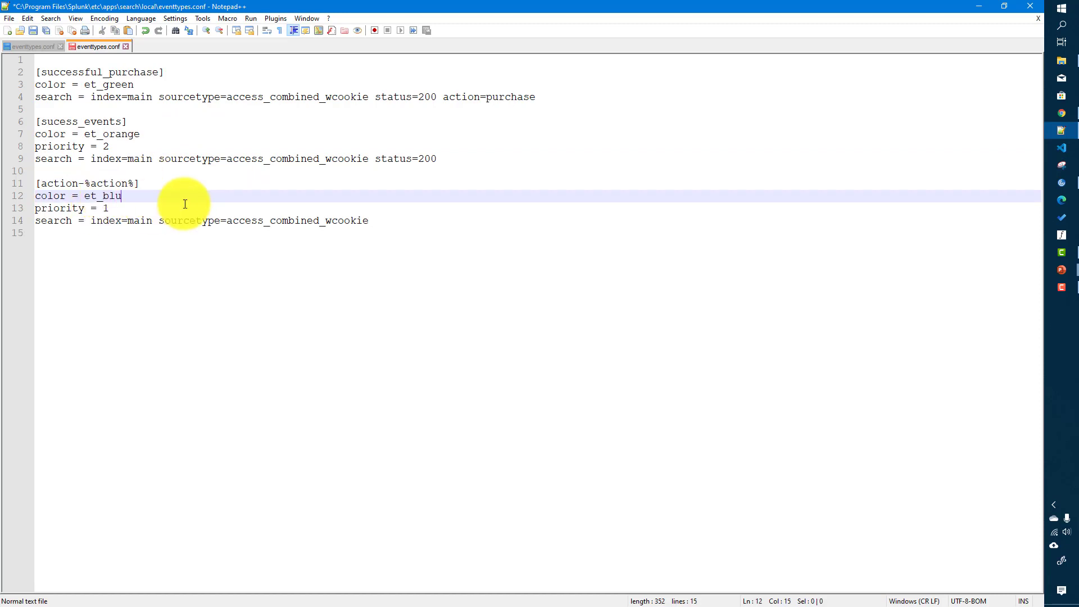
{"action": "type", "text": "e"}
{"action": "key", "text": "ctrl+s"}
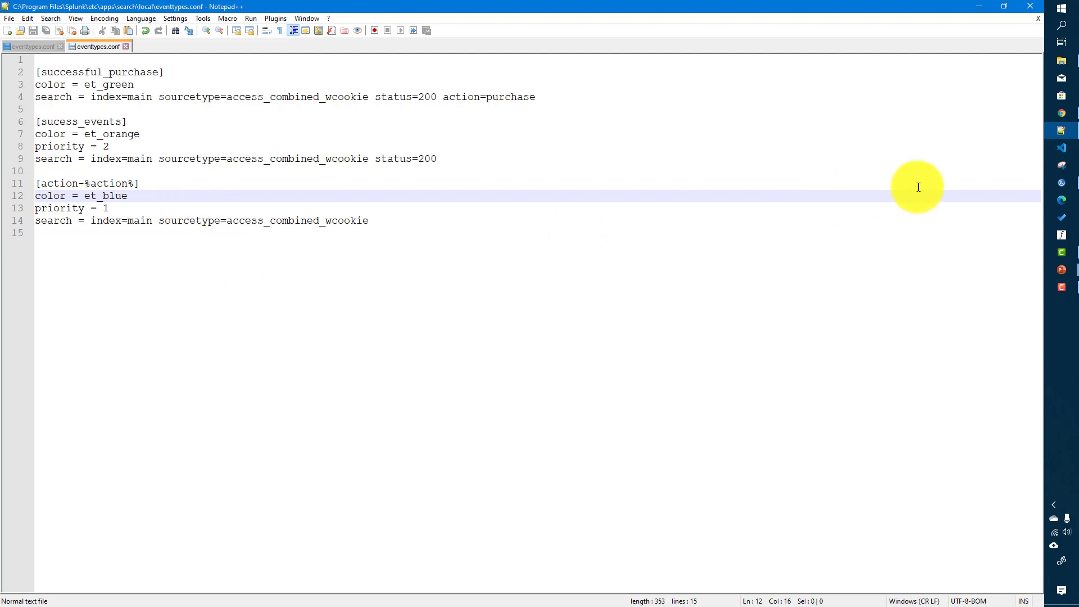
Switch to the browser, restart Splunk from its server controls and acknowledge the completed restart.
{"action": "left_click", "coordinate": [1058, 115]}
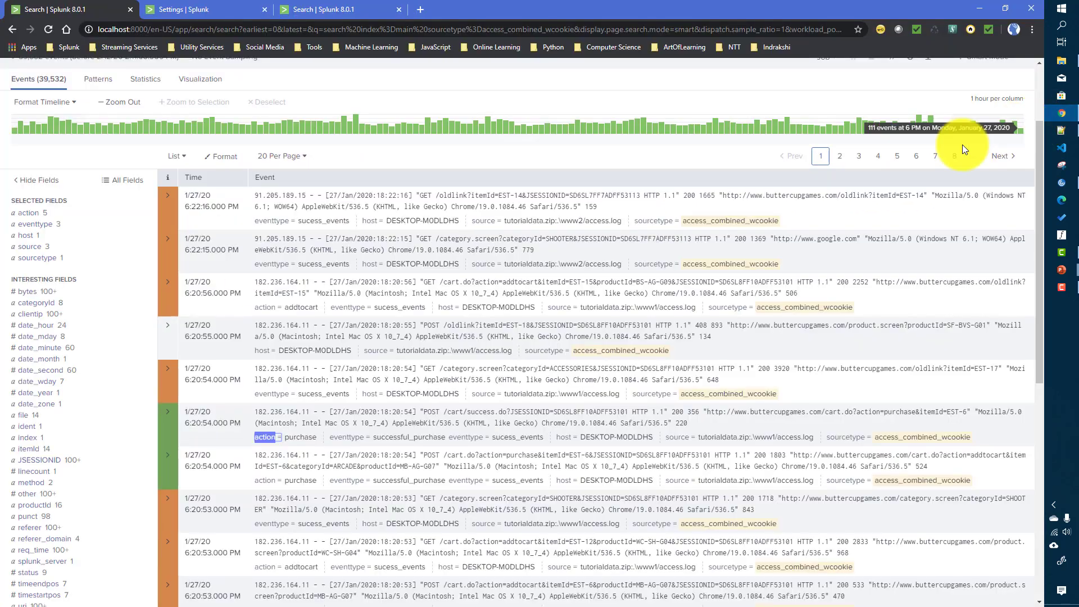
{"action": "scroll", "coordinate": [588, 252], "scroll_direction": "up", "scroll_amount": 2}
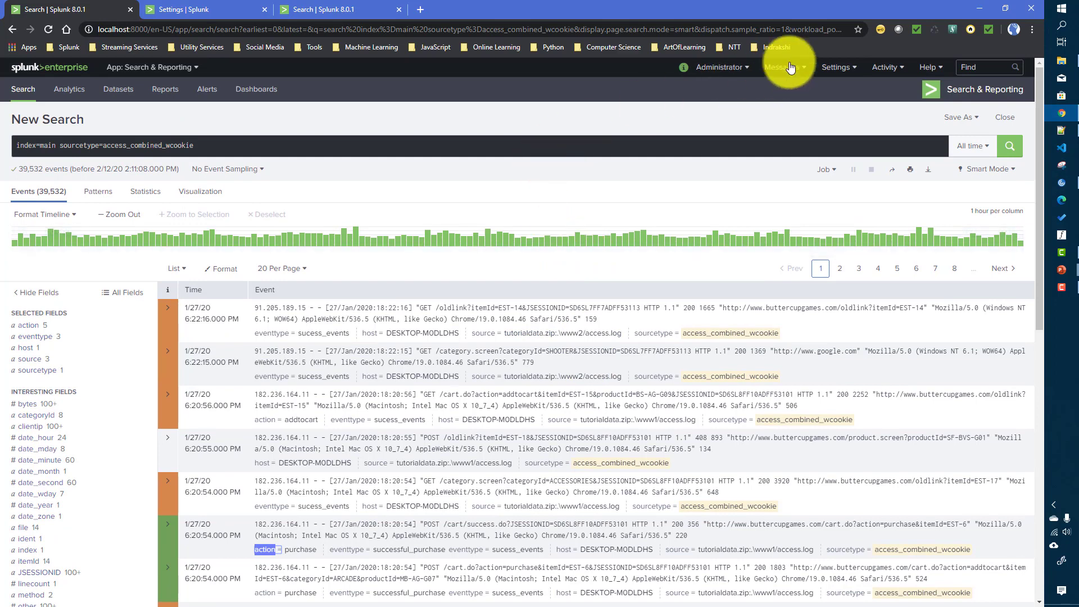
{"action": "left_click", "coordinate": [832, 74]}
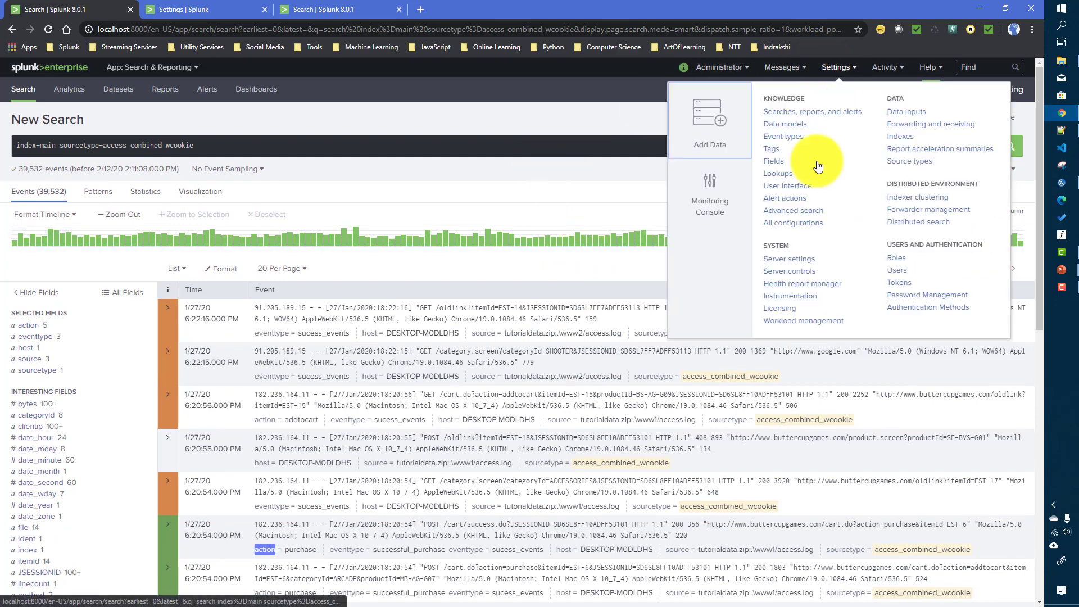
{"action": "left_click", "coordinate": [782, 269]}
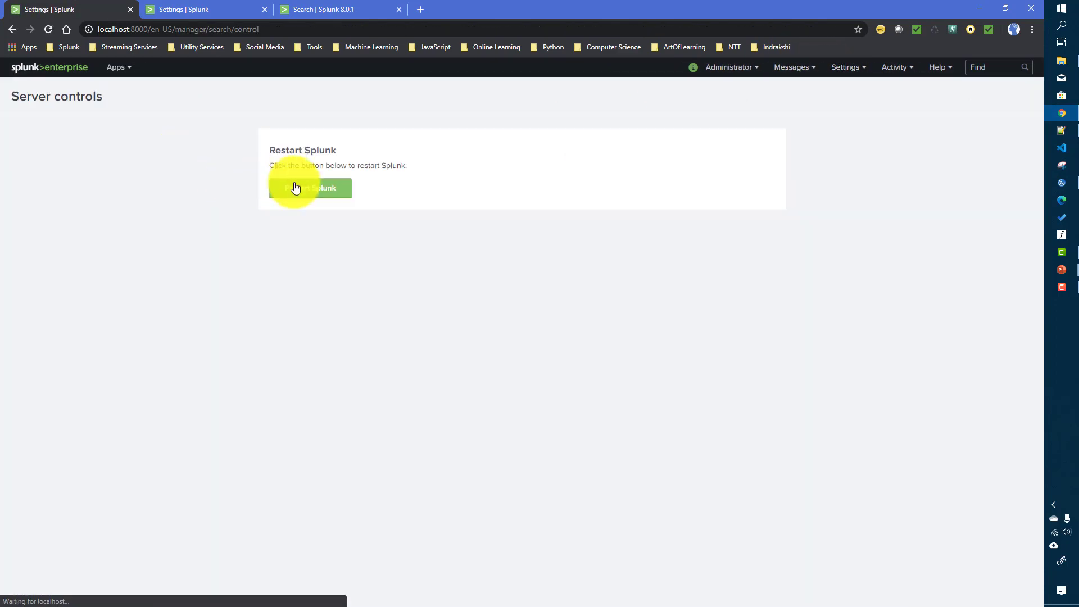
{"action": "left_click", "coordinate": [311, 188]}
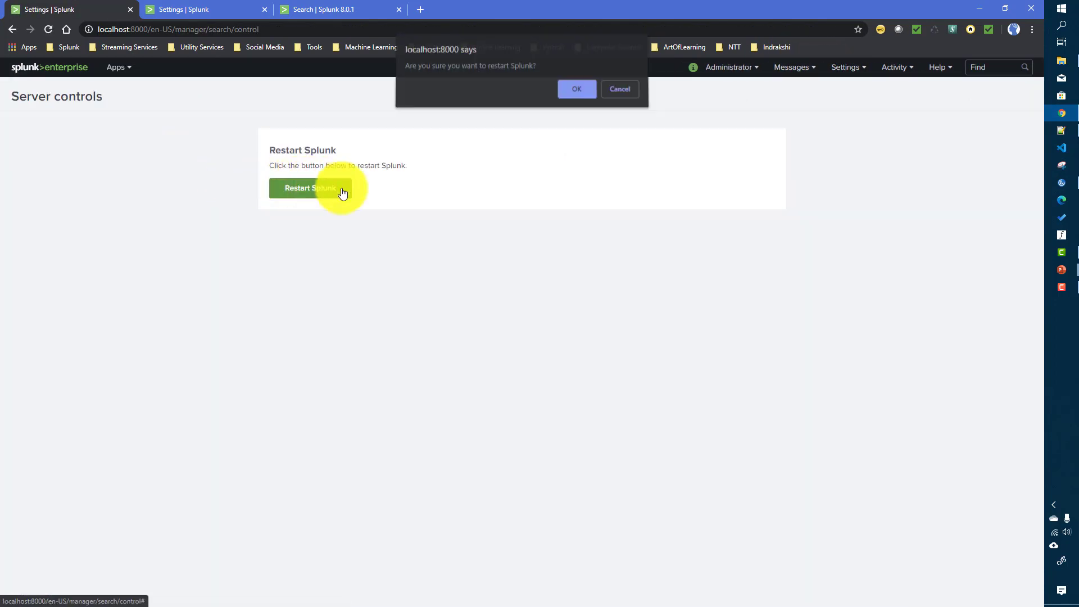
{"action": "left_click", "coordinate": [573, 89]}
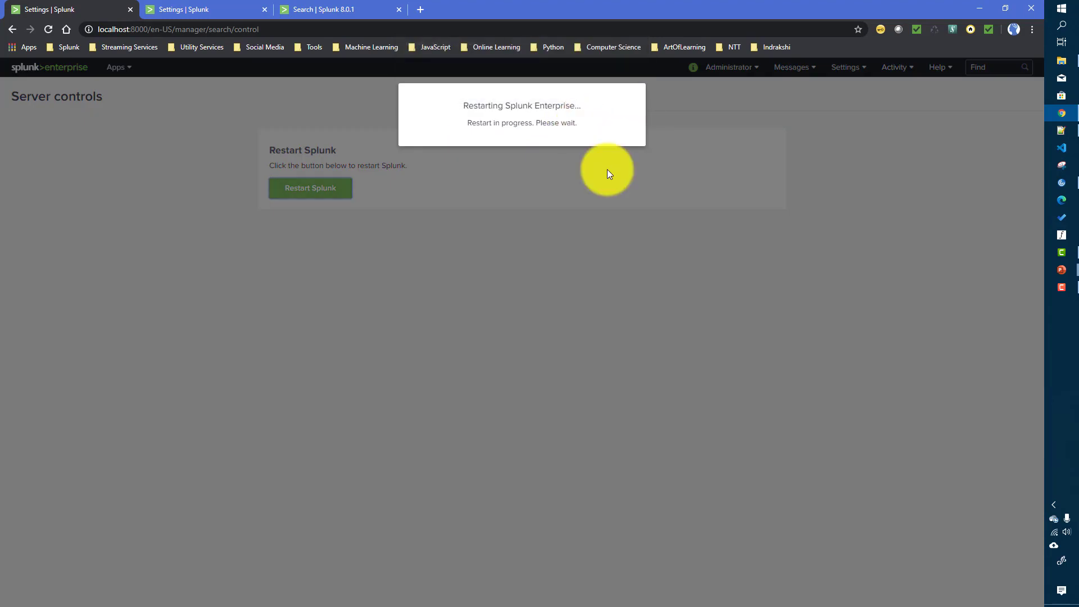
{"action": "left_click", "coordinate": [619, 106]}
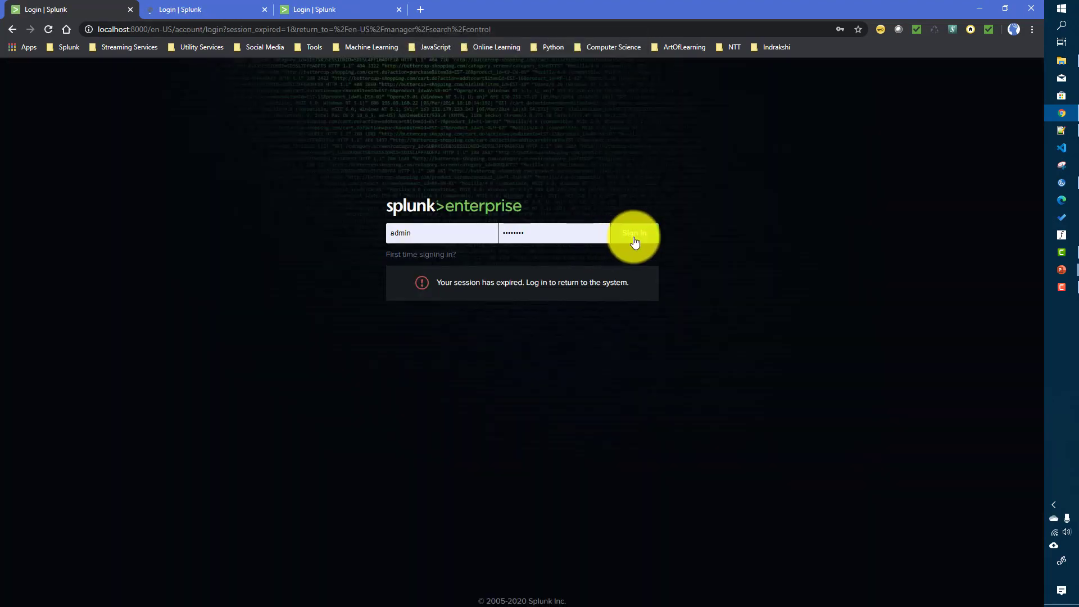
Sign back in to Splunk as admin and open the Search & Reporting app.
{"action": "left_click", "coordinate": [632, 242]}
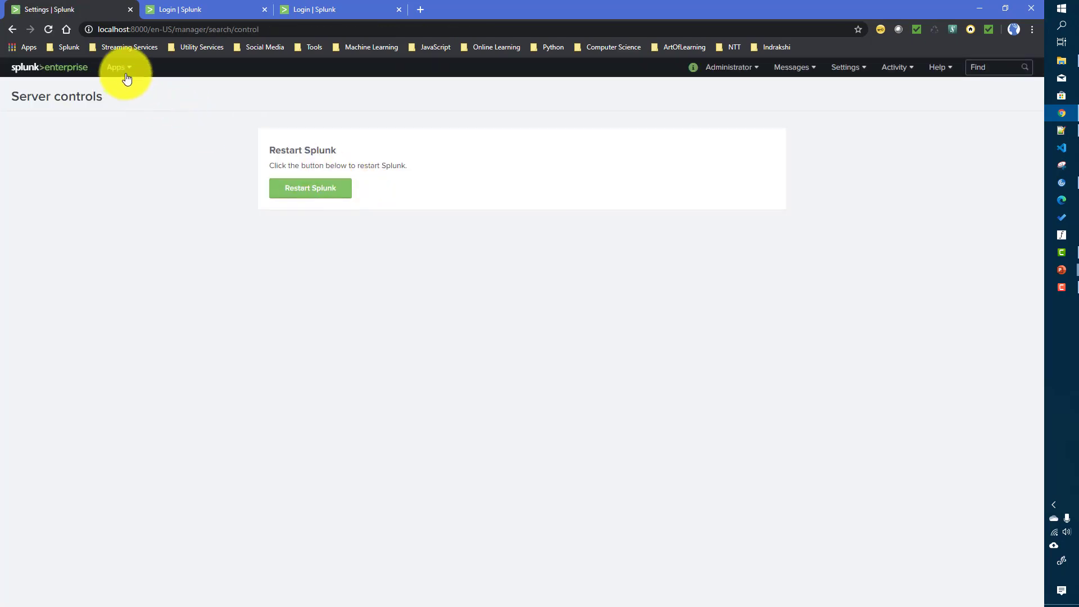
{"action": "left_click", "coordinate": [124, 71]}
{"action": "left_click", "coordinate": [111, 91]}
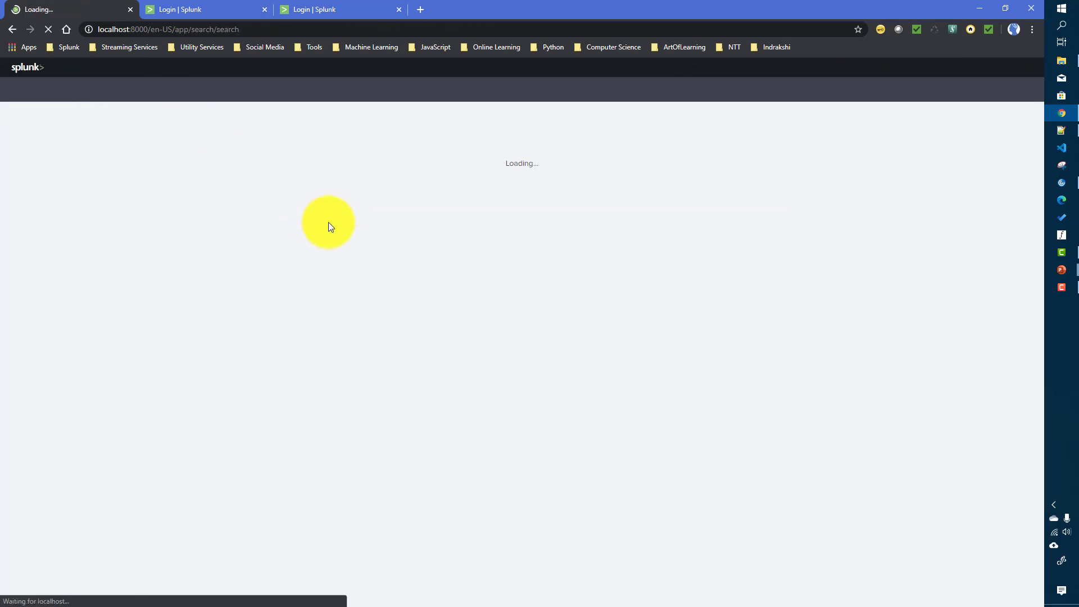
Switch to Notepad++ and copy the search expression of the [action-%action%] stanza in eventtypes.conf.
{"action": "left_click", "coordinate": [1062, 130]}
{"action": "left_click", "coordinate": [93, 221]}
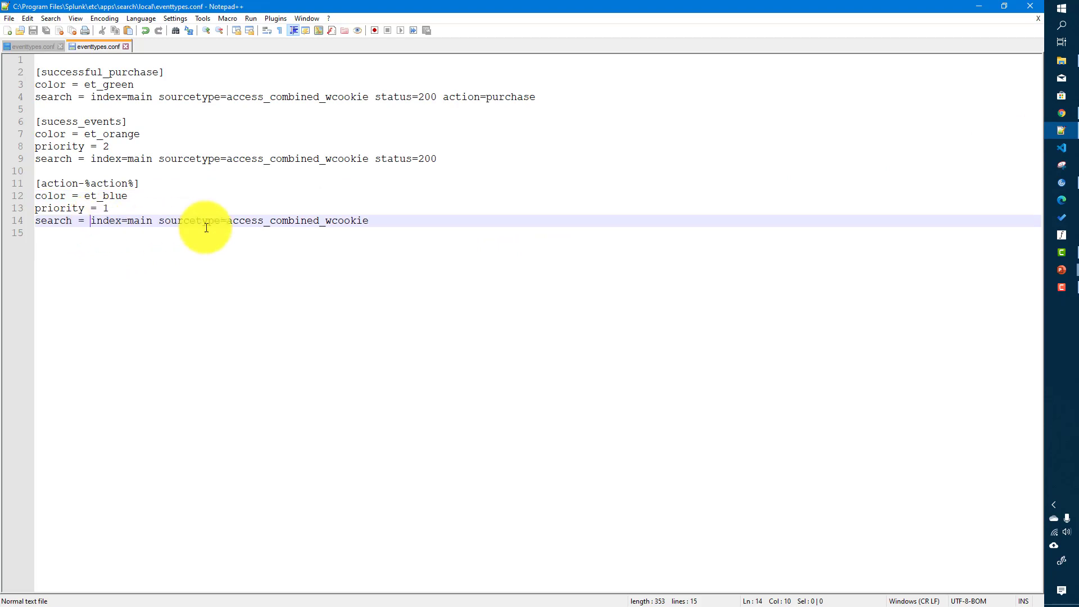
{"action": "left_click", "coordinate": [382, 225], "text": "shift"}
{"action": "key", "text": "ctrl+c"}
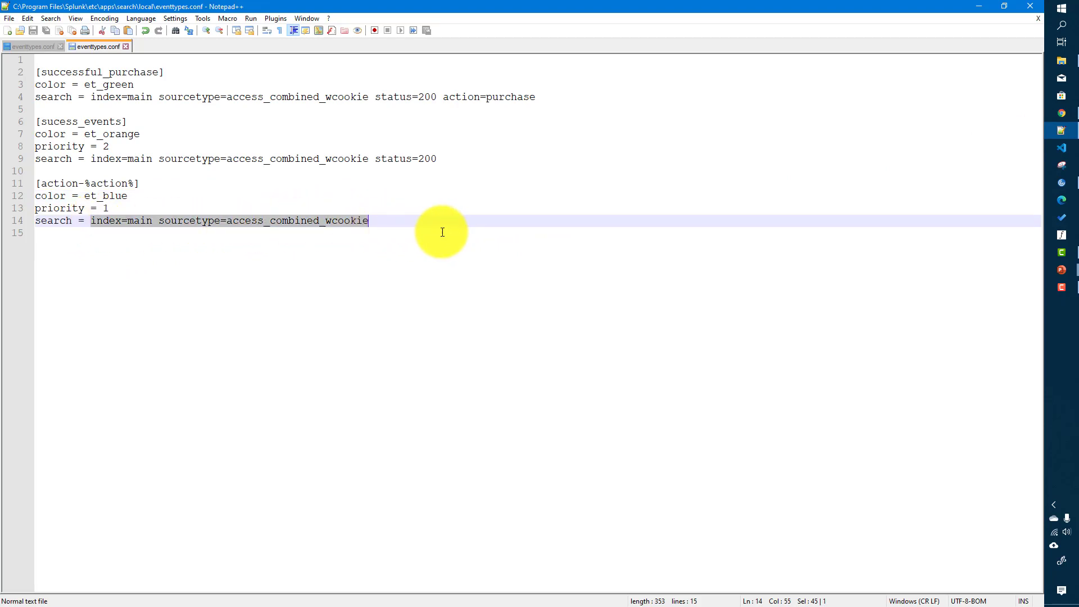
Return to the browser and run the search index=main sourcetype=access_combined_wcookie over All time.
{"action": "left_click", "coordinate": [1061, 113]}
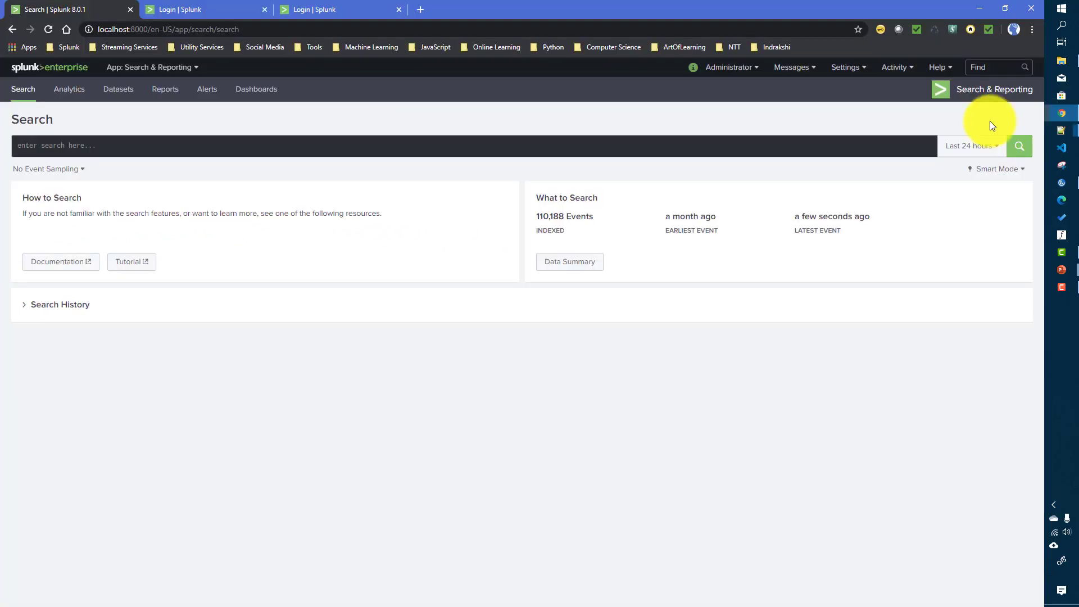
{"action": "left_click", "coordinate": [140, 146]}
{"action": "key", "text": "ctrl+v"}
{"action": "left_click", "coordinate": [972, 145]}
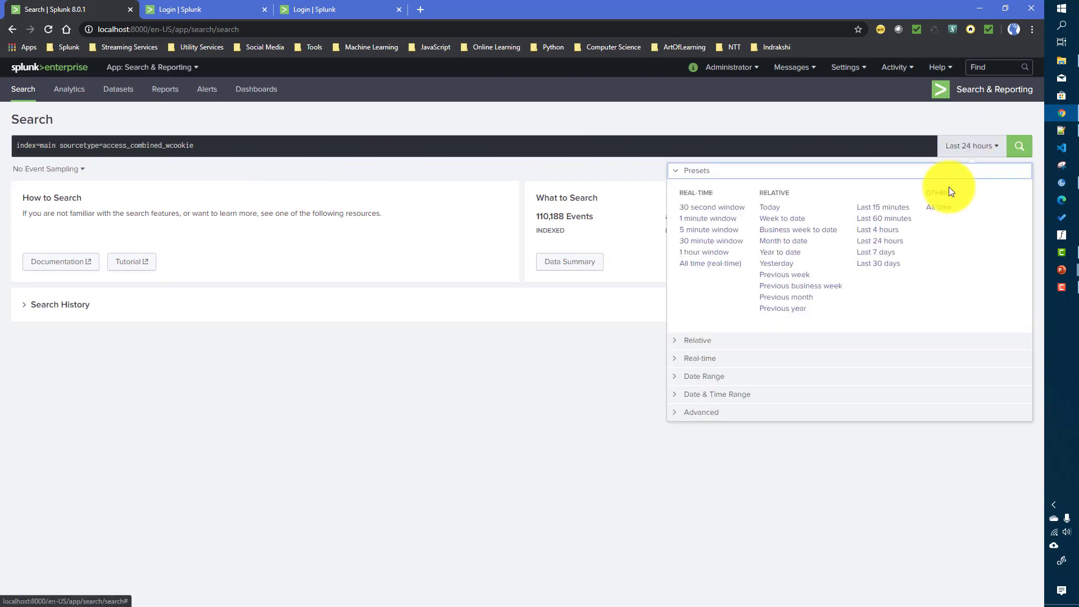
{"action": "left_click", "coordinate": [949, 194]}
{"action": "left_click", "coordinate": [1019, 146]}
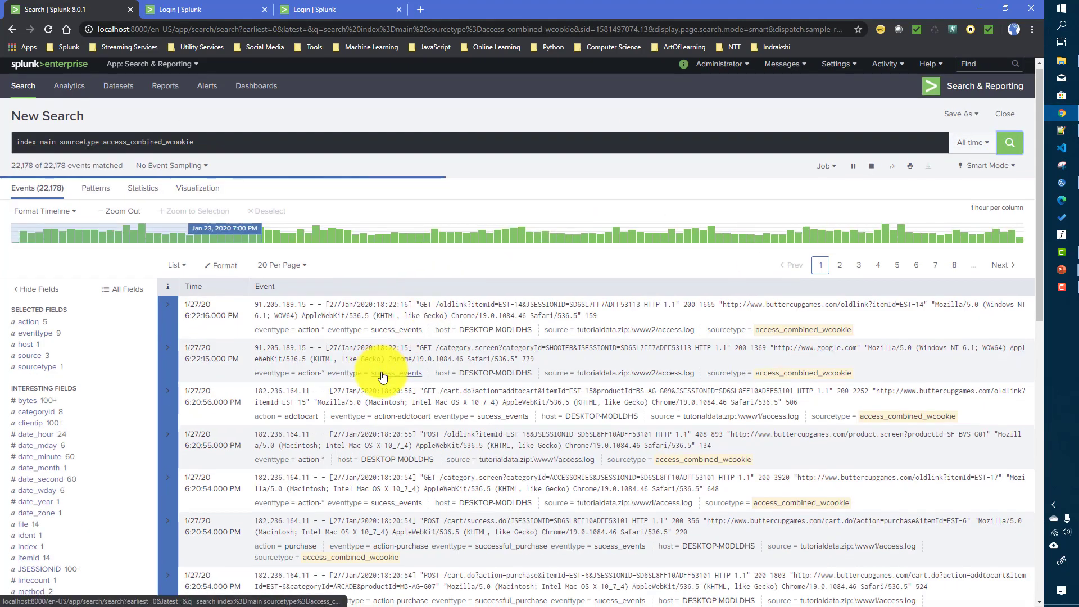
Look through the search results, then expand the first event, examine its eventtype values and collapse it again.
{"action": "scroll", "coordinate": [337, 343], "scroll_direction": "down", "scroll_amount": 2}
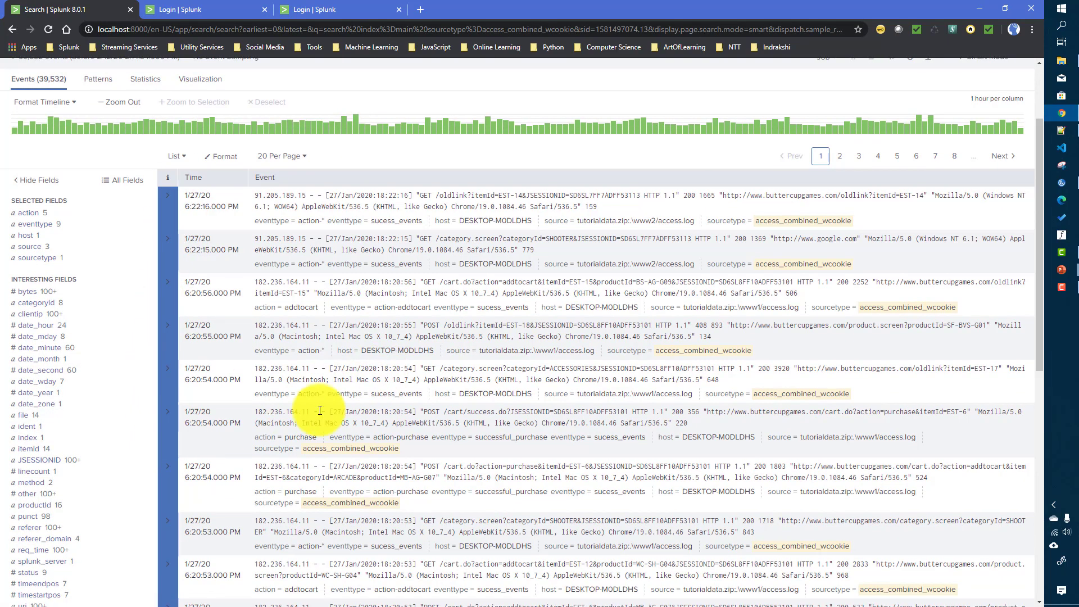
{"action": "scroll", "coordinate": [318, 410], "scroll_direction": "down", "scroll_amount": 3}
{"action": "scroll", "coordinate": [321, 420], "scroll_direction": "up", "scroll_amount": 1}
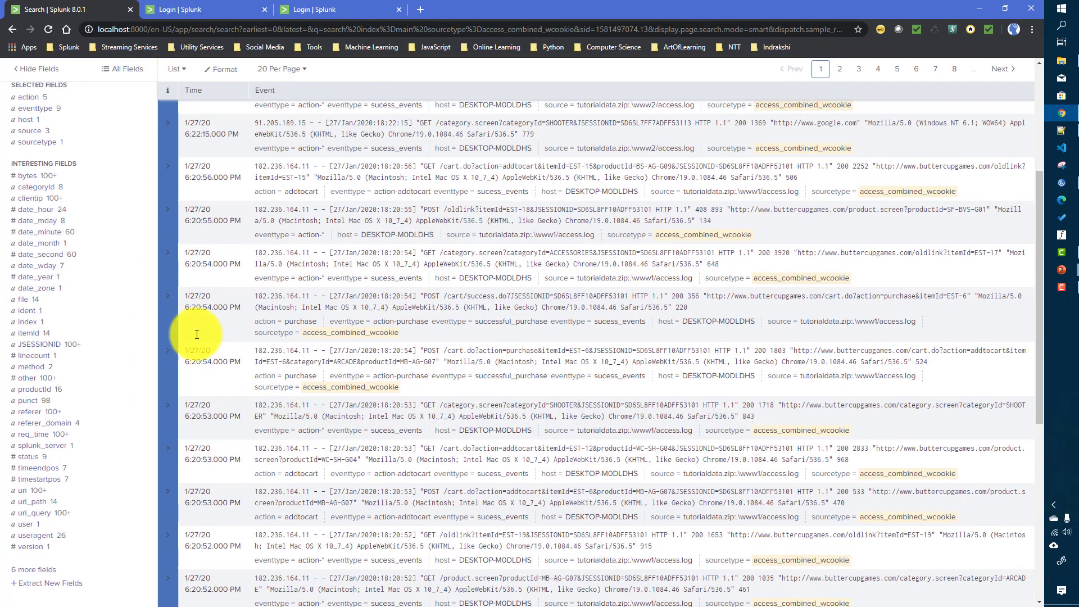
{"action": "scroll", "coordinate": [342, 467], "scroll_direction": "up", "scroll_amount": 4}
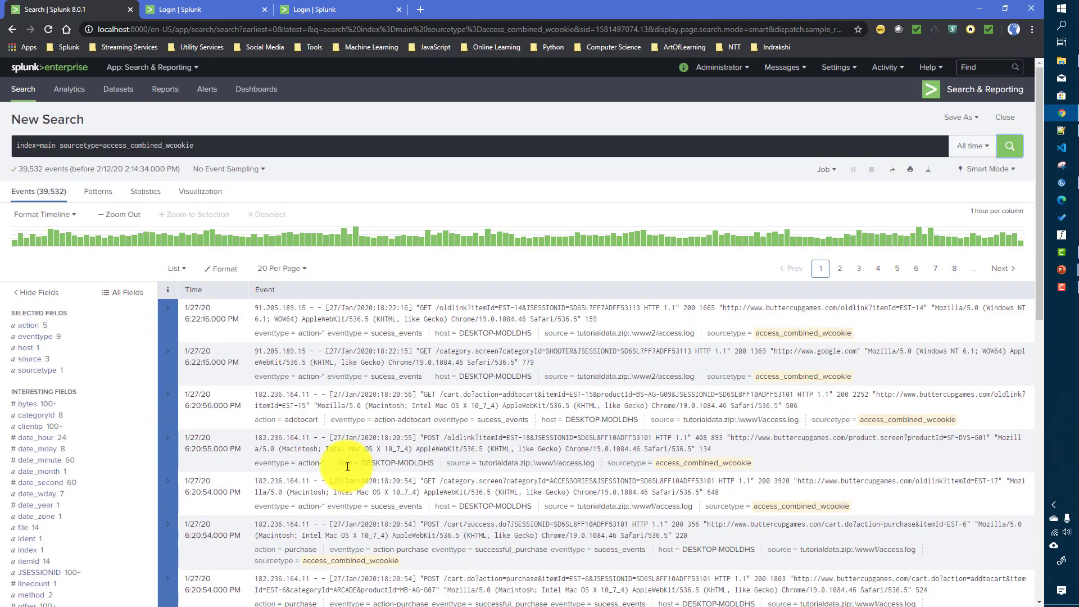
{"action": "left_click", "coordinate": [167, 313]}
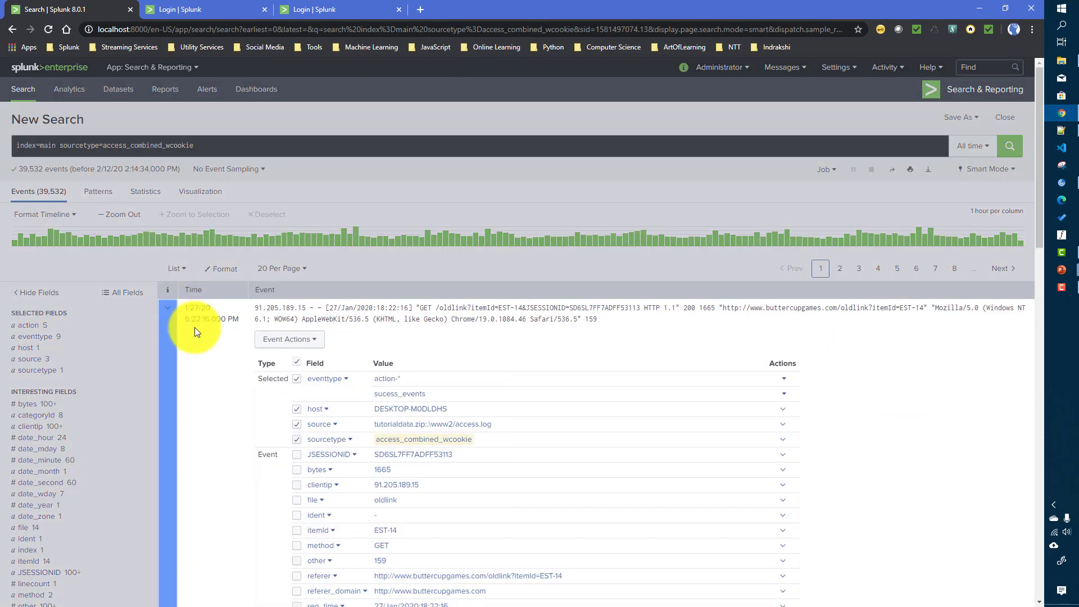
{"action": "scroll", "coordinate": [444, 414], "scroll_direction": "down", "scroll_amount": 1}
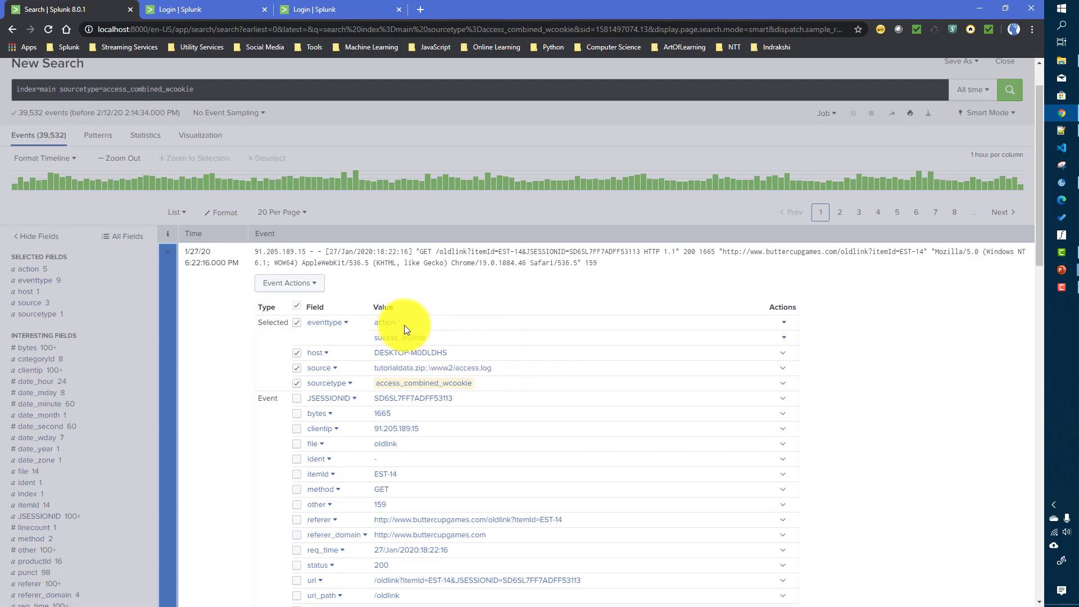
{"action": "left_click_drag", "start_coordinate": [372, 322], "coordinate": [400, 322]}
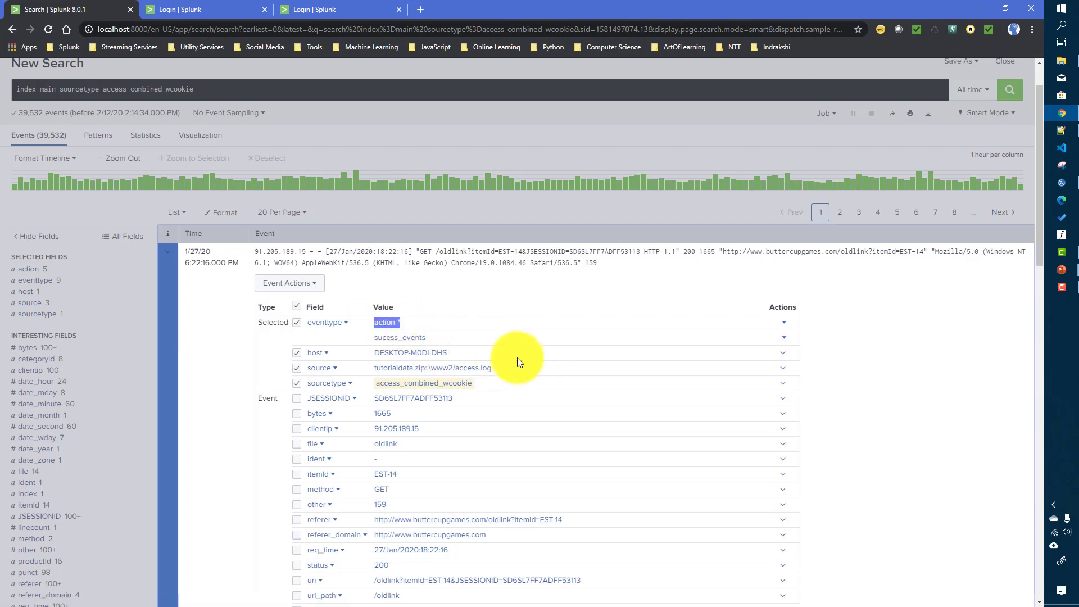
{"action": "scroll", "coordinate": [517, 357], "scroll_direction": "down", "scroll_amount": 2}
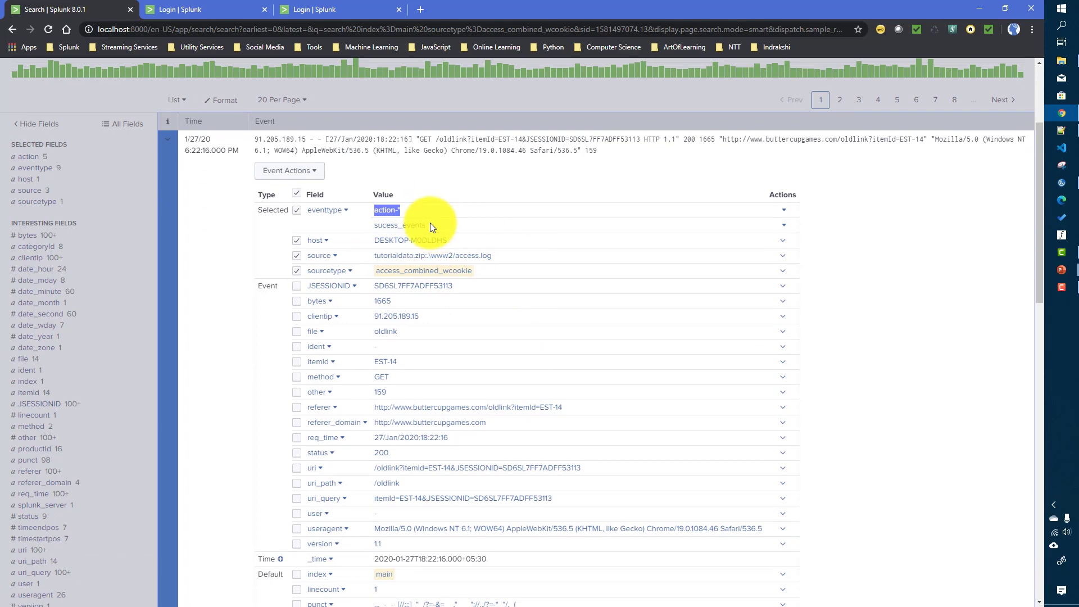
{"action": "left_click_drag", "start_coordinate": [430, 225], "coordinate": [373, 227]}
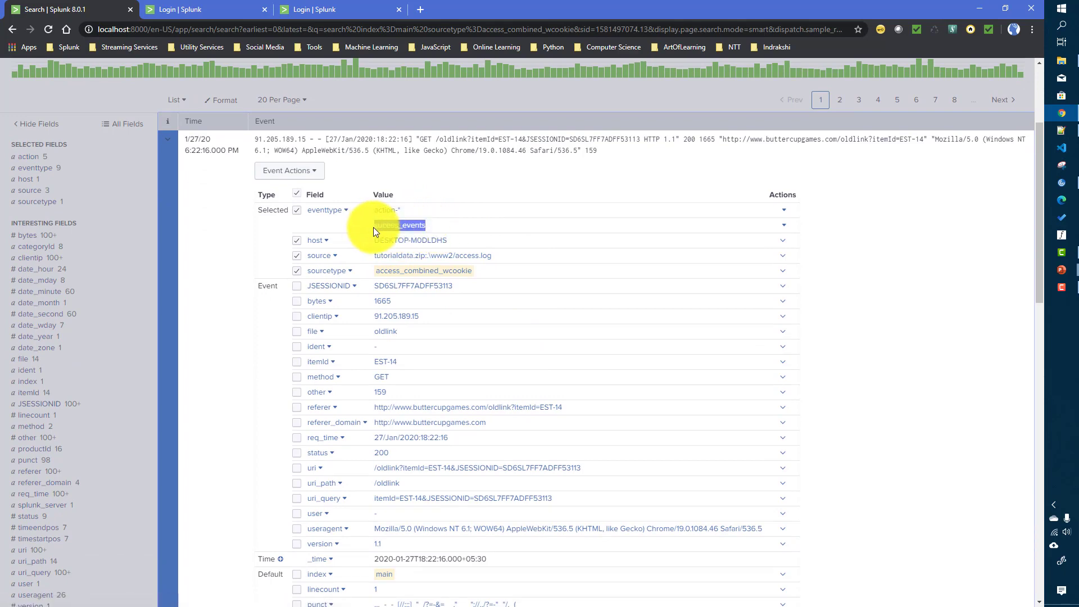
{"action": "left_click", "coordinate": [373, 227]}
{"action": "left_click", "coordinate": [166, 141]}
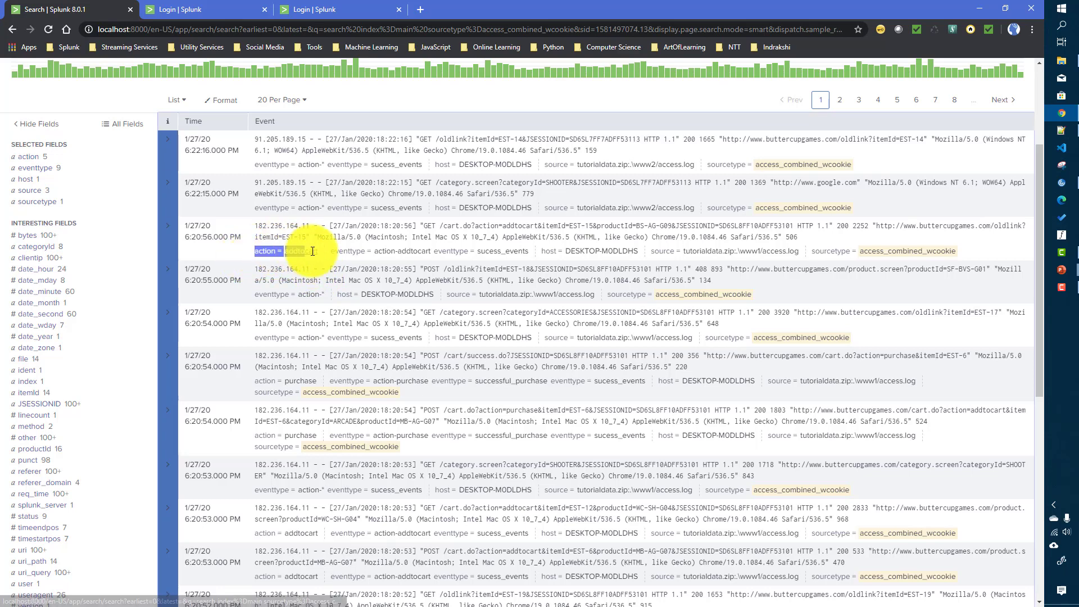
Expand the first addtocart event and compare its eventtype value with the [action-%action%] stanza in eventtypes.conf in Notepad++.
{"action": "left_click", "coordinate": [168, 229]}
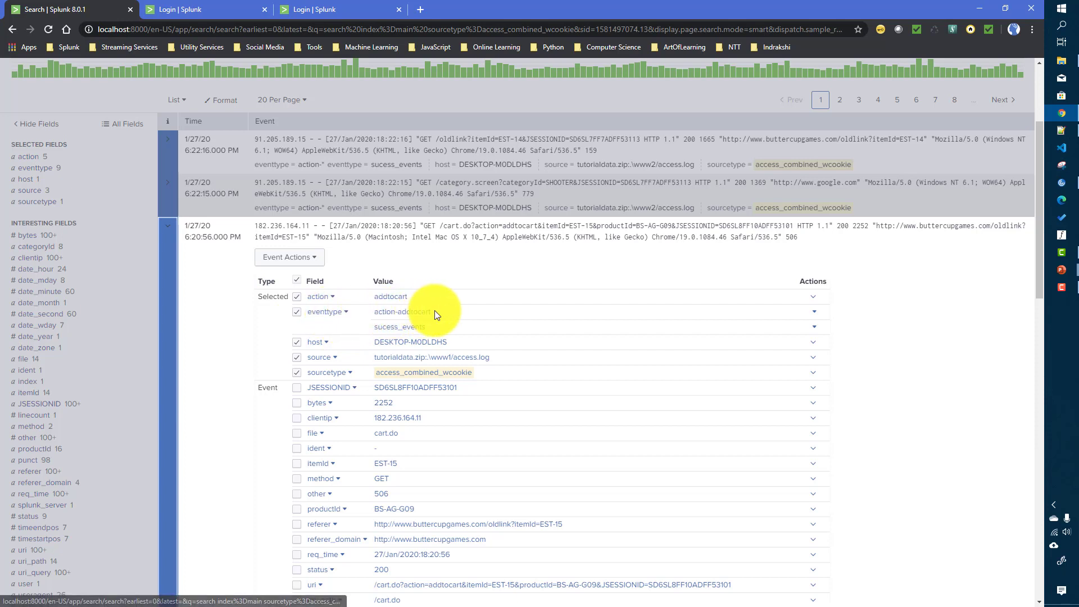
{"action": "left_click_drag", "start_coordinate": [434, 312], "coordinate": [376, 314]}
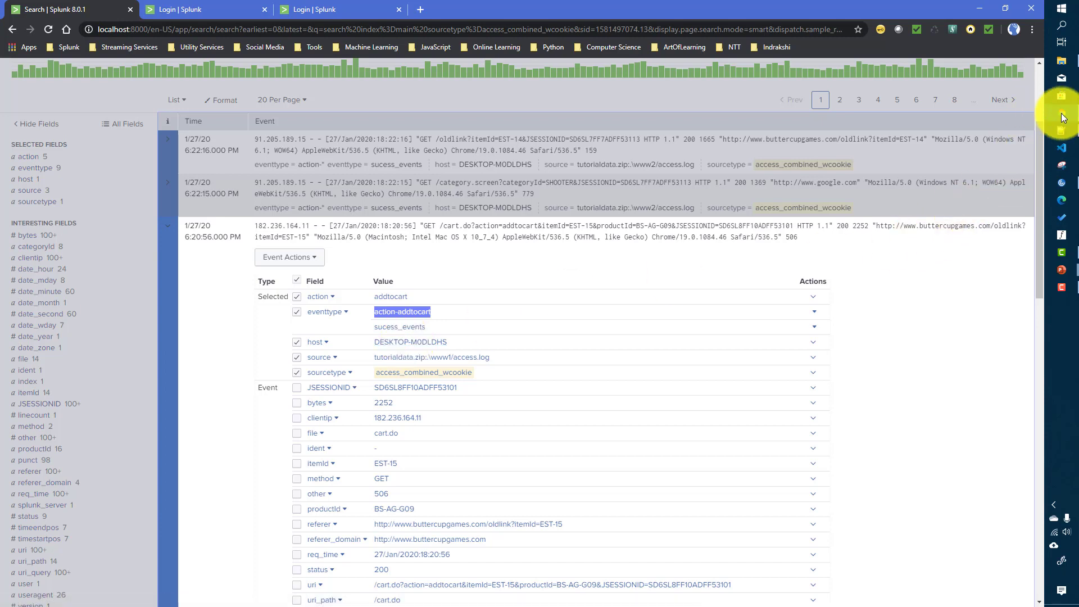
{"action": "left_click", "coordinate": [1059, 132]}
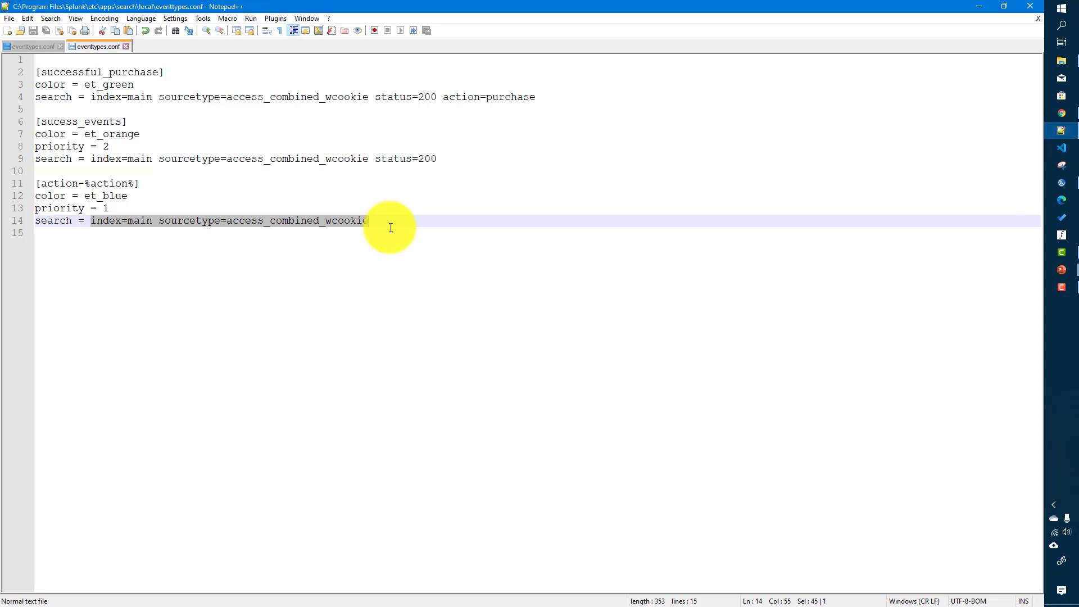
{"action": "left_click", "coordinate": [115, 183]}
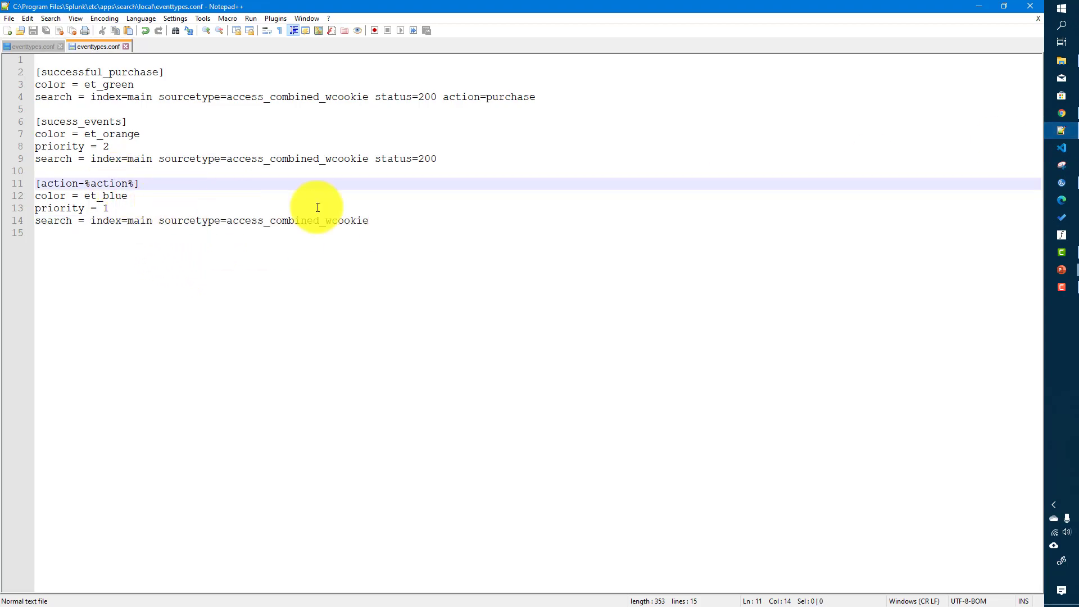
Return to the browser and view the list of values for the action field.
{"action": "left_click", "coordinate": [1061, 114]}
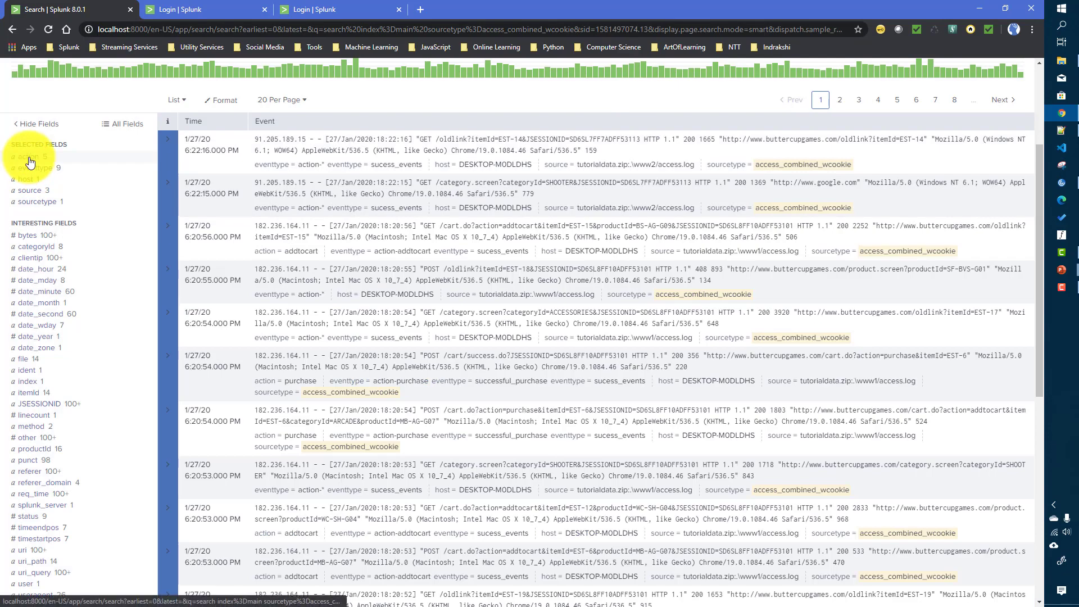
{"action": "left_click", "coordinate": [29, 161]}
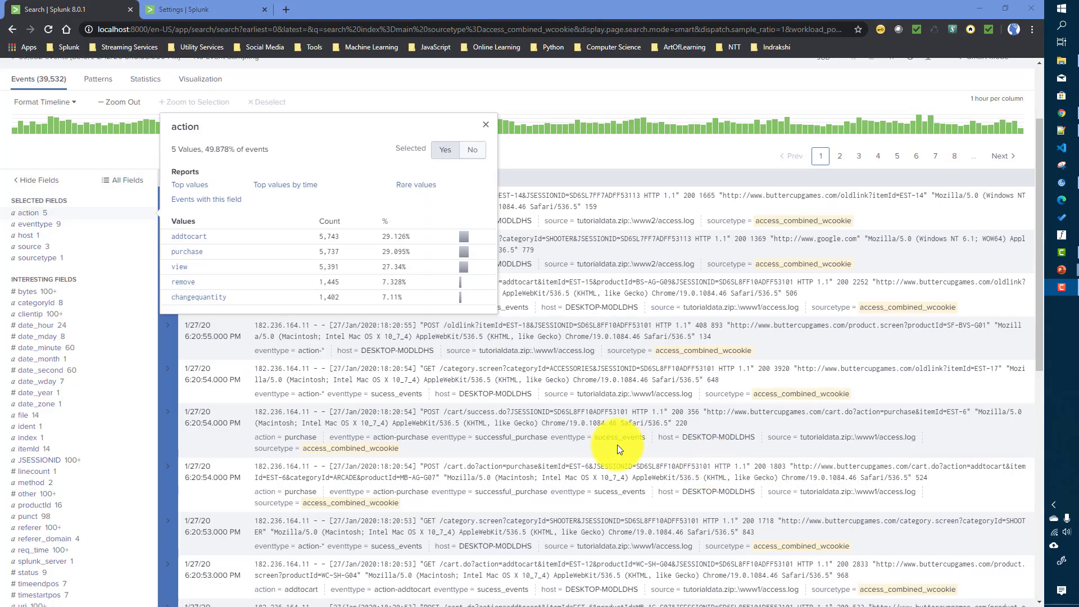
Replace the search with eventtype= action-purchase, run it and review the events returned for that event type.
{"action": "scroll", "coordinate": [430, 438], "scroll_direction": "up", "scroll_amount": 3}
{"action": "left_click", "coordinate": [220, 152]}
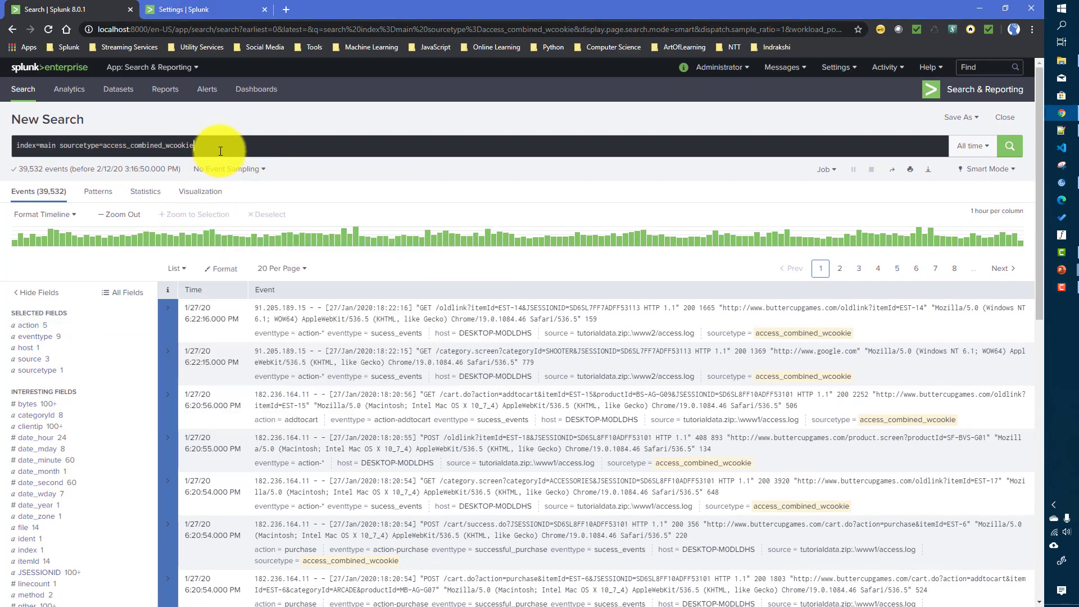
{"action": "key", "text": "ctrl+a"}
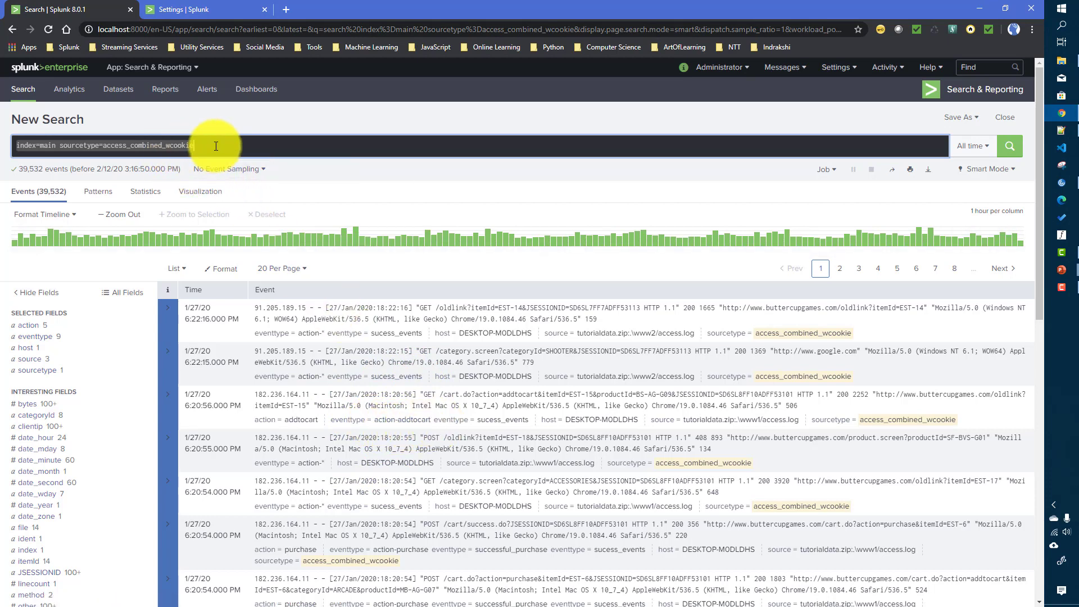
{"action": "type", "text": "event"}
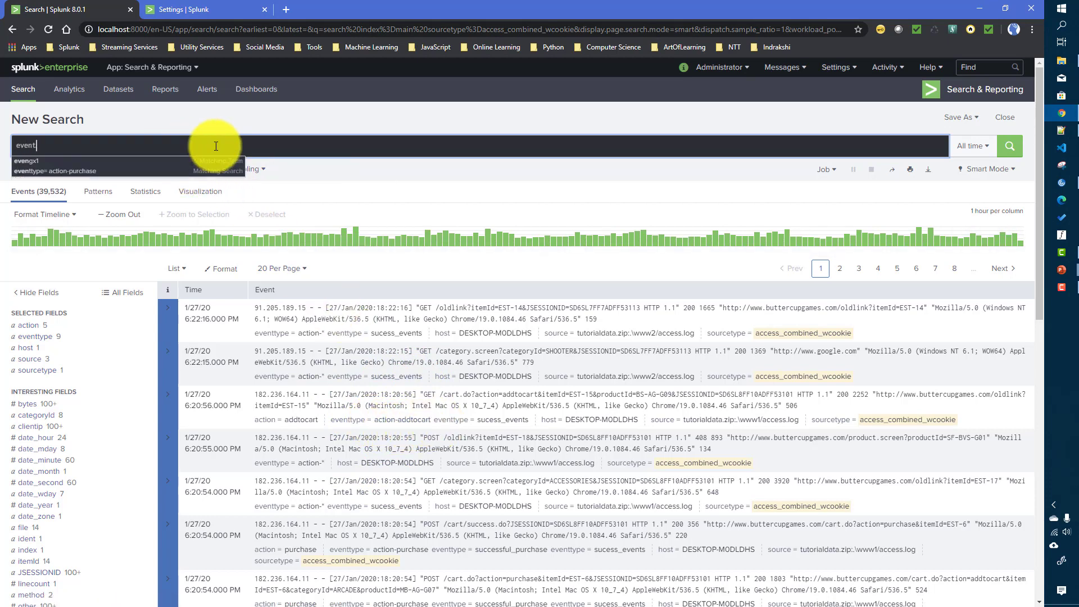
{"action": "key", "text": "Down"}
{"action": "key", "text": "Return"}
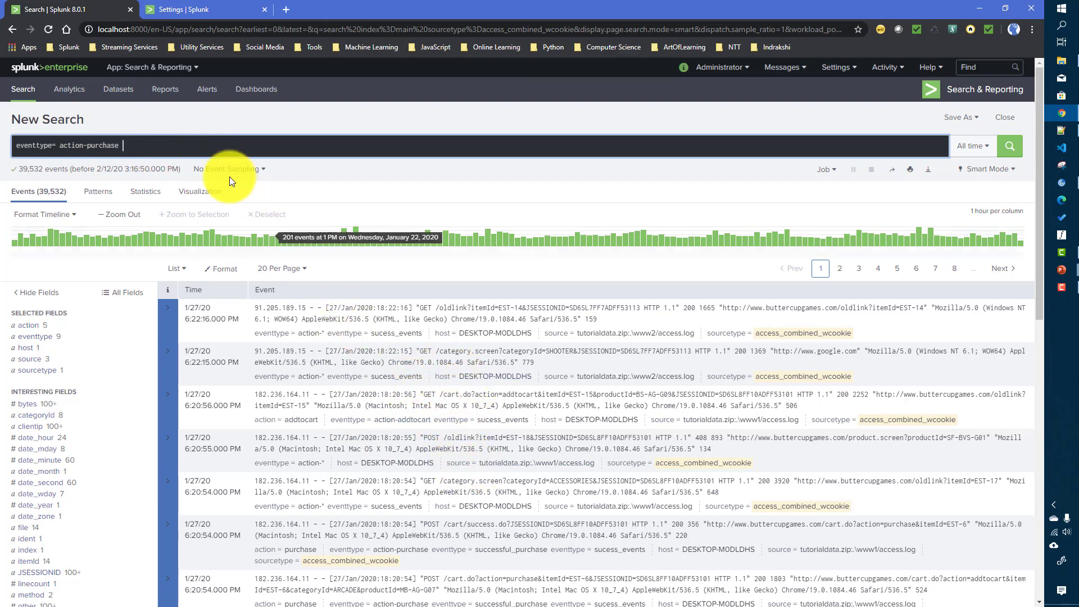
{"action": "left_click", "coordinate": [139, 148]}
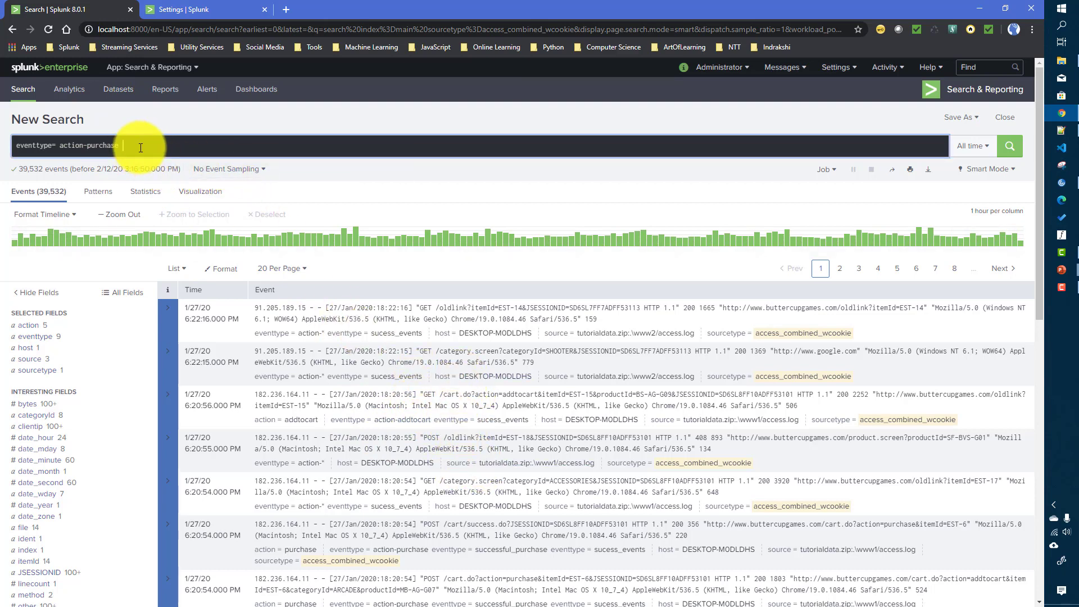
{"action": "key", "text": "Return"}
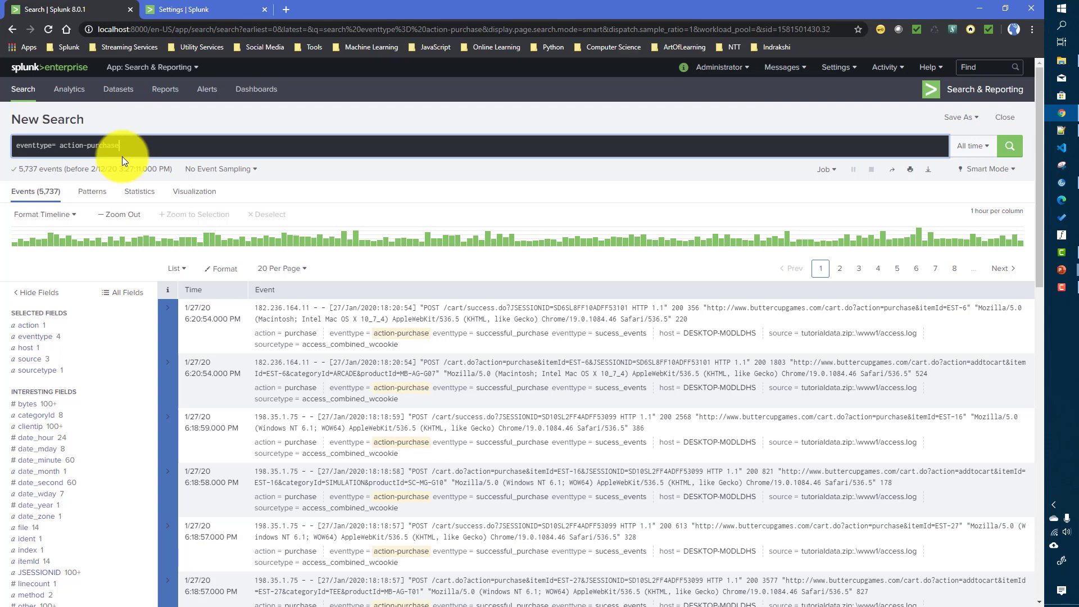
{"action": "left_click_drag", "start_coordinate": [120, 145], "coordinate": [58, 143]}
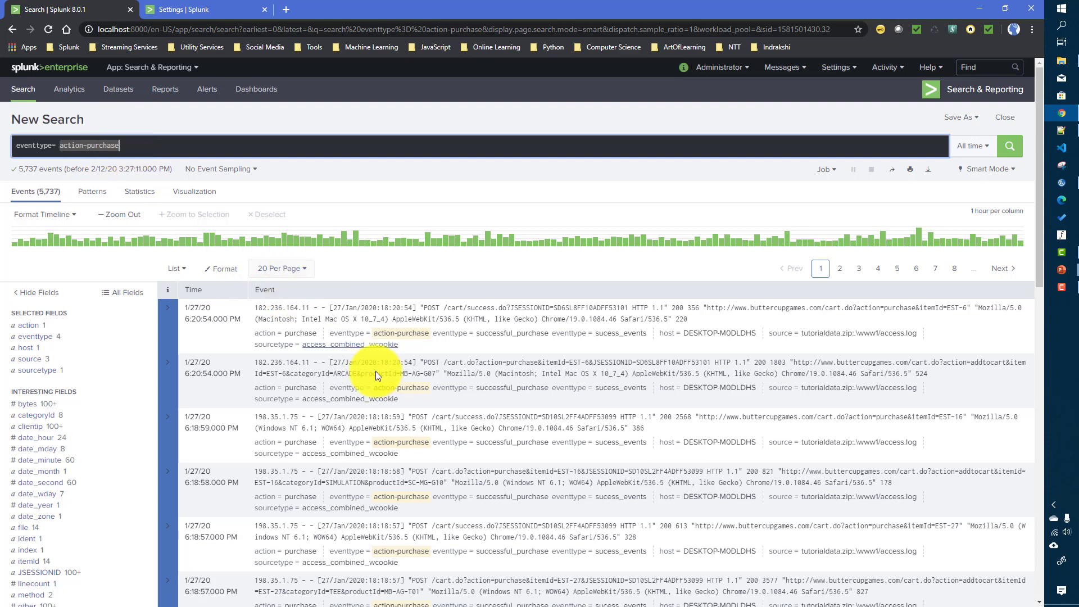
{"action": "left_click", "coordinate": [130, 150]}
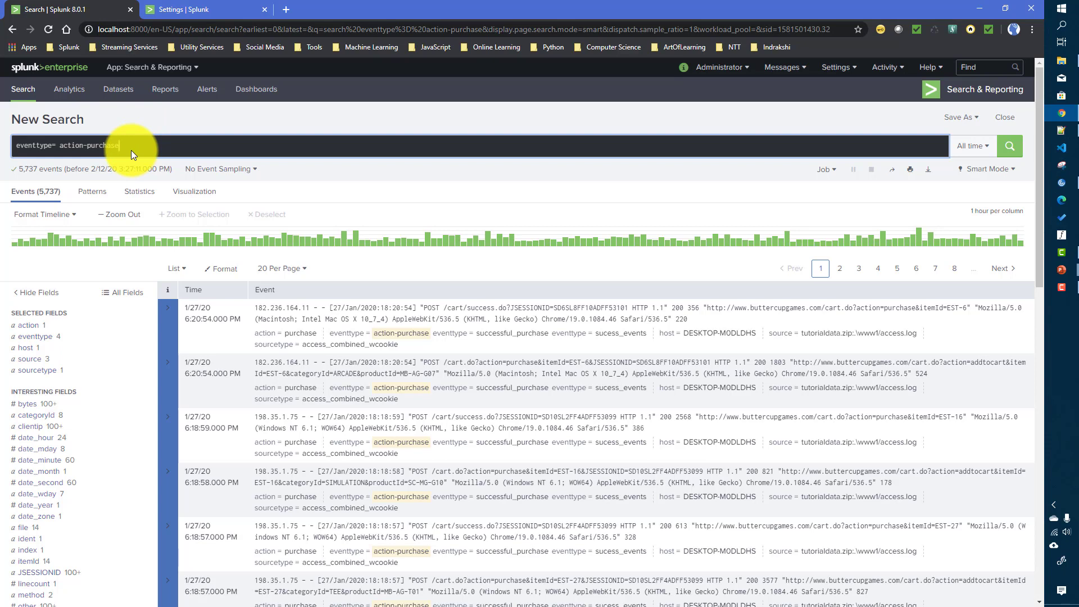
Replace the query with index=main sourcetype=access_combined_wcookie, taken from eventtypes.conf in Notepad++, and run it.
{"action": "triple_click", "coordinate": [132, 150]}
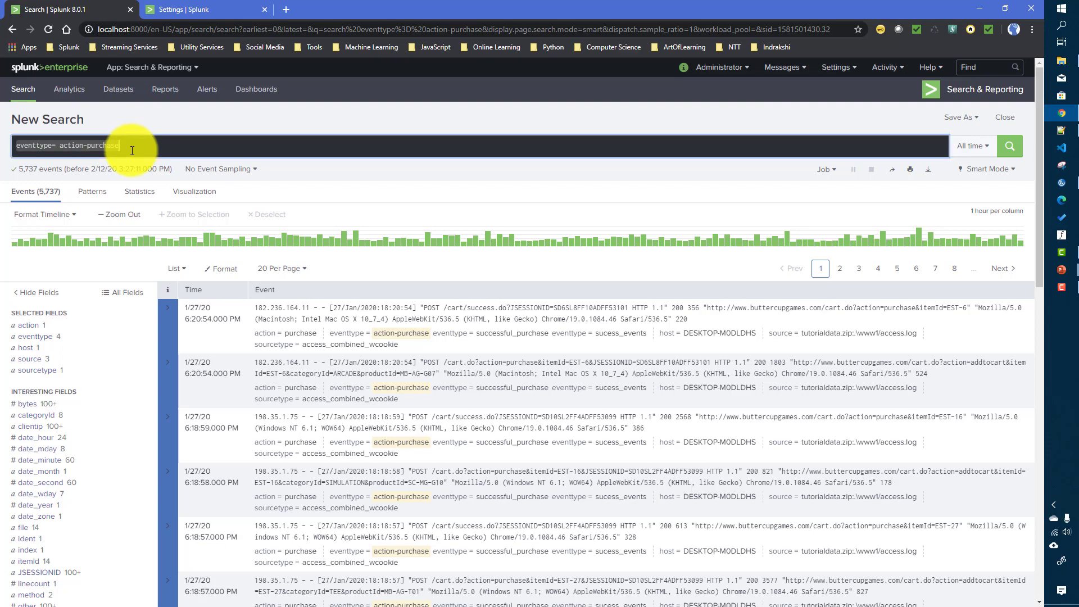
{"action": "key", "text": "BackSpace"}
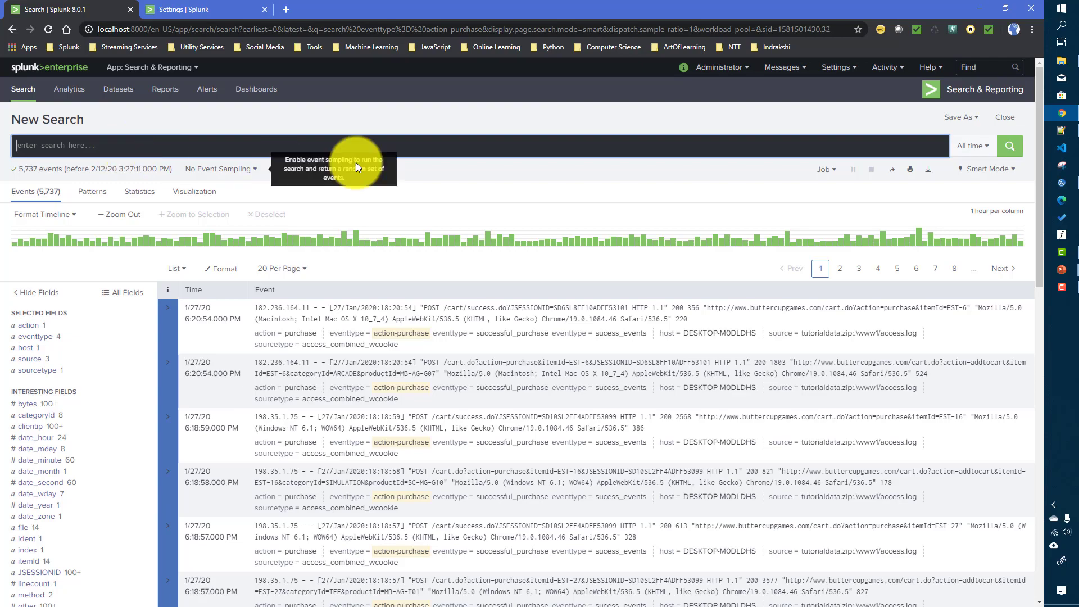
{"action": "left_click", "coordinate": [1061, 130]}
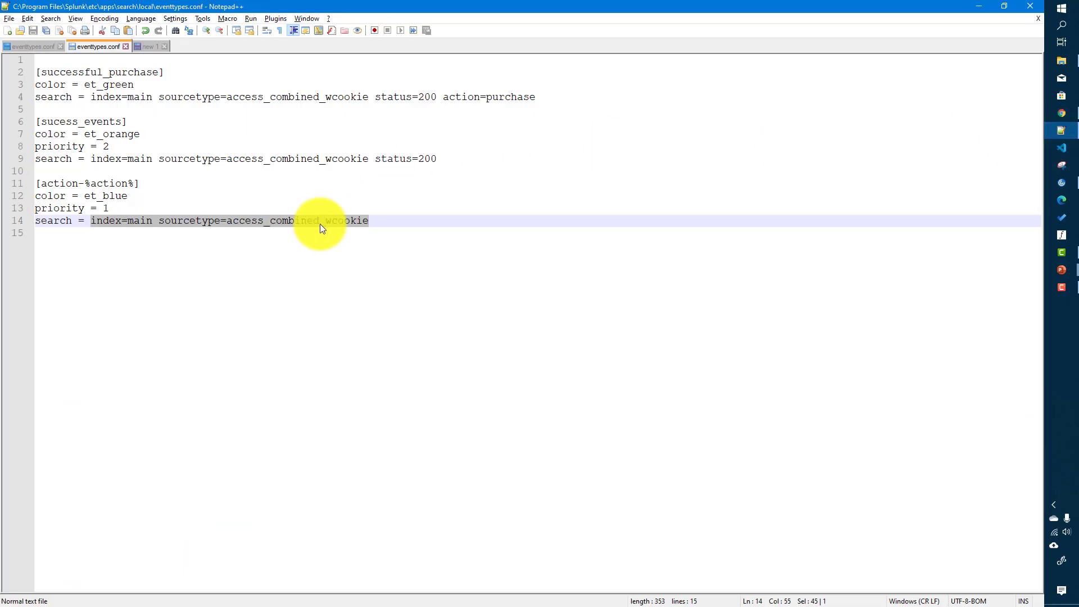
{"action": "key", "text": "alt+Tab"}
{"action": "type", "text": "index=main sourcetype=access_combined_wcookie"}
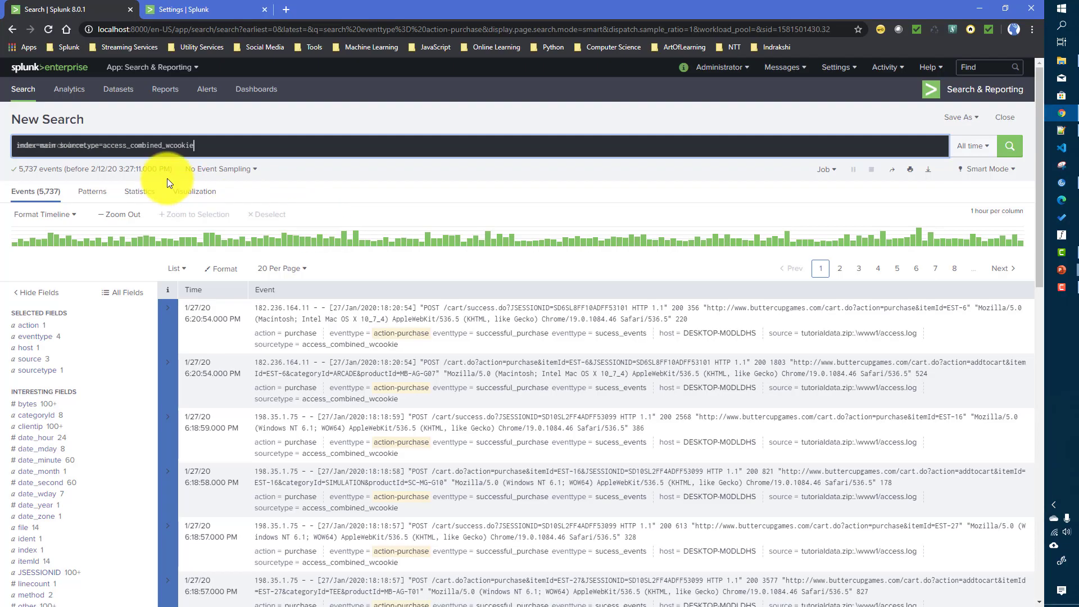
{"action": "key", "text": "Return"}
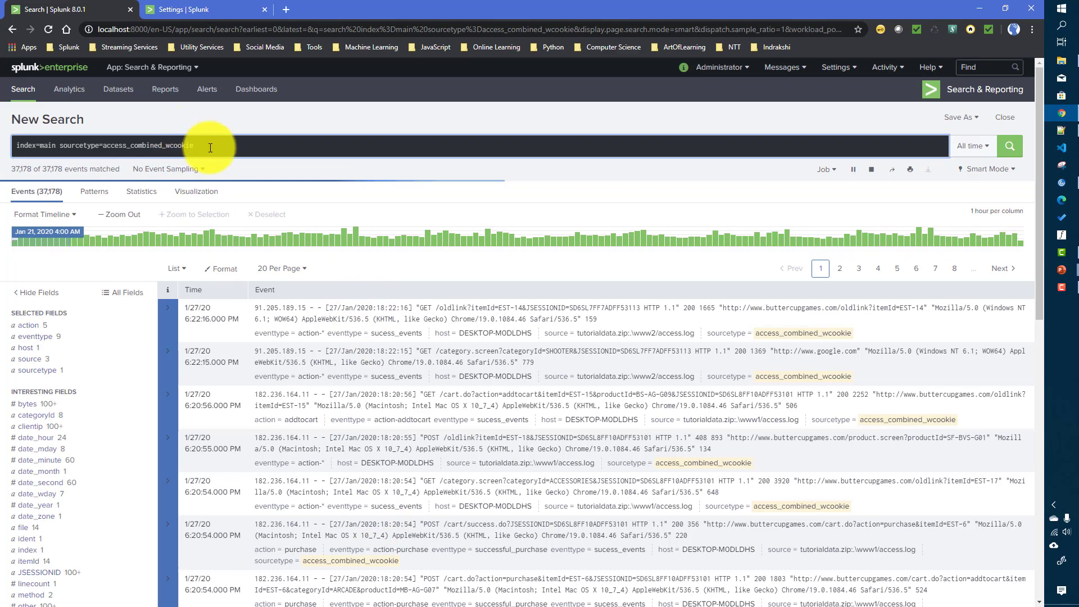
Add | findtypes on a new line of the query, run it and review the conditions and counts of the suggested event types.
{"action": "key", "text": "shift+Return"}
{"action": "type", "text": "| "}
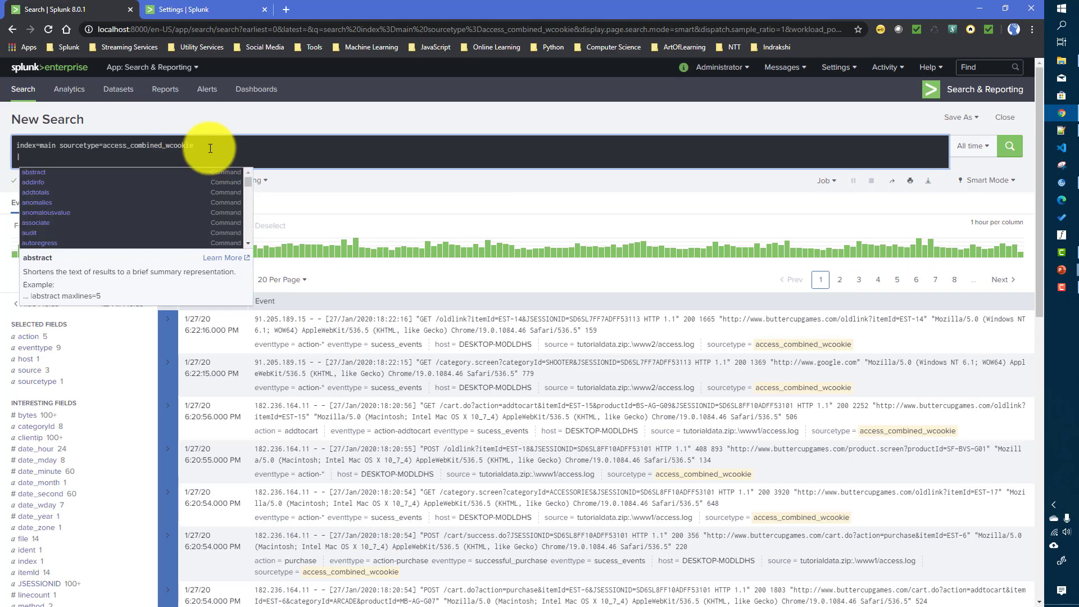
{"action": "type", "text": "findtypes"}
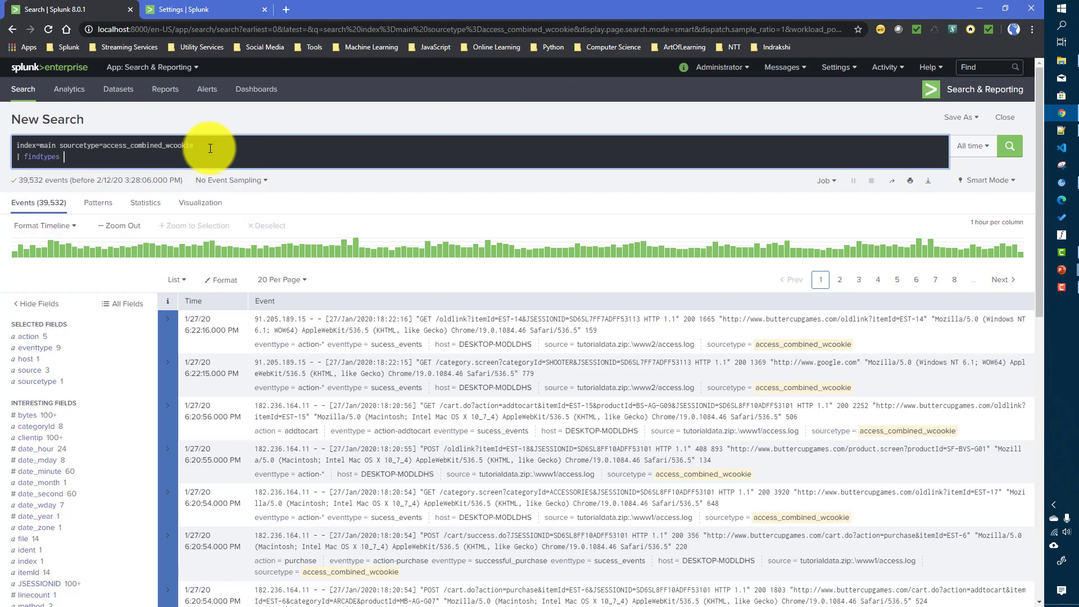
{"action": "key", "text": "Return"}
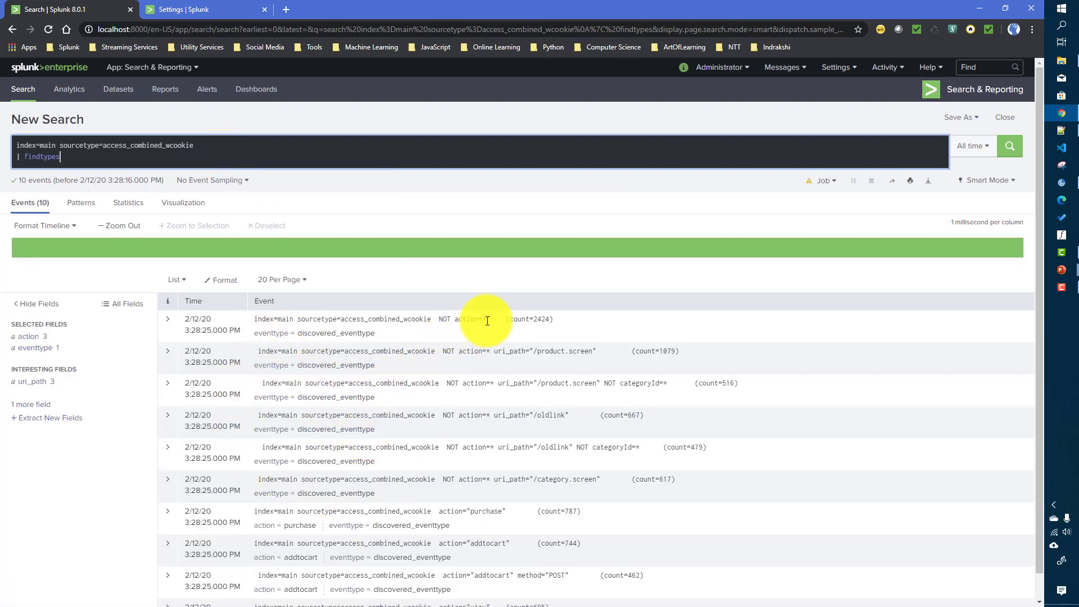
{"action": "left_click_drag", "start_coordinate": [507, 316], "coordinate": [554, 317]}
{"action": "left_click_drag", "start_coordinate": [453, 319], "coordinate": [484, 322]}
{"action": "scroll", "coordinate": [494, 336], "scroll_direction": "down", "scroll_amount": 1}
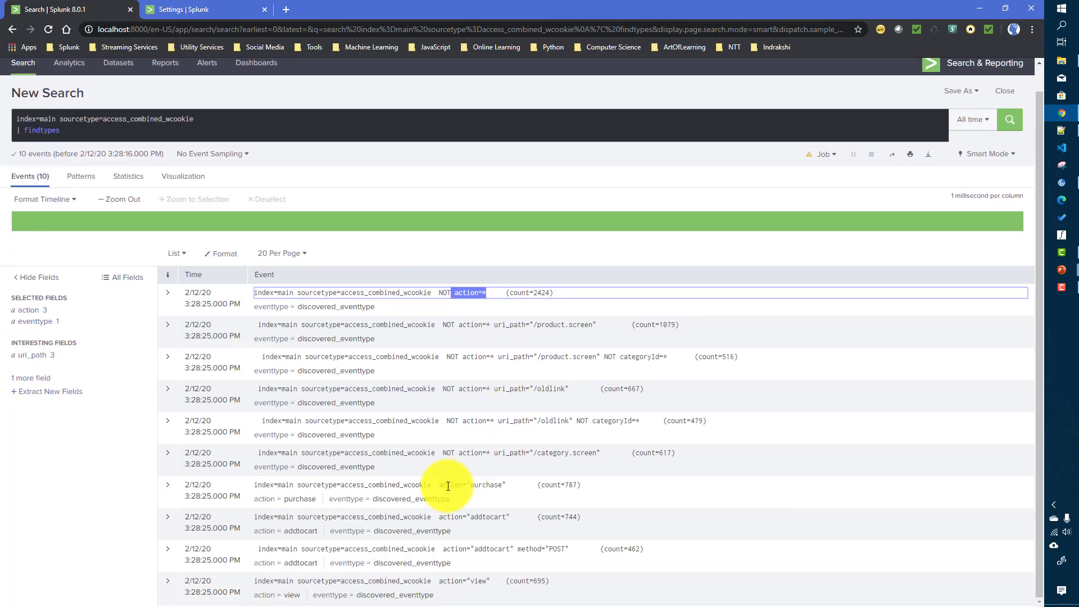
{"action": "left_click_drag", "start_coordinate": [439, 484], "coordinate": [512, 484]}
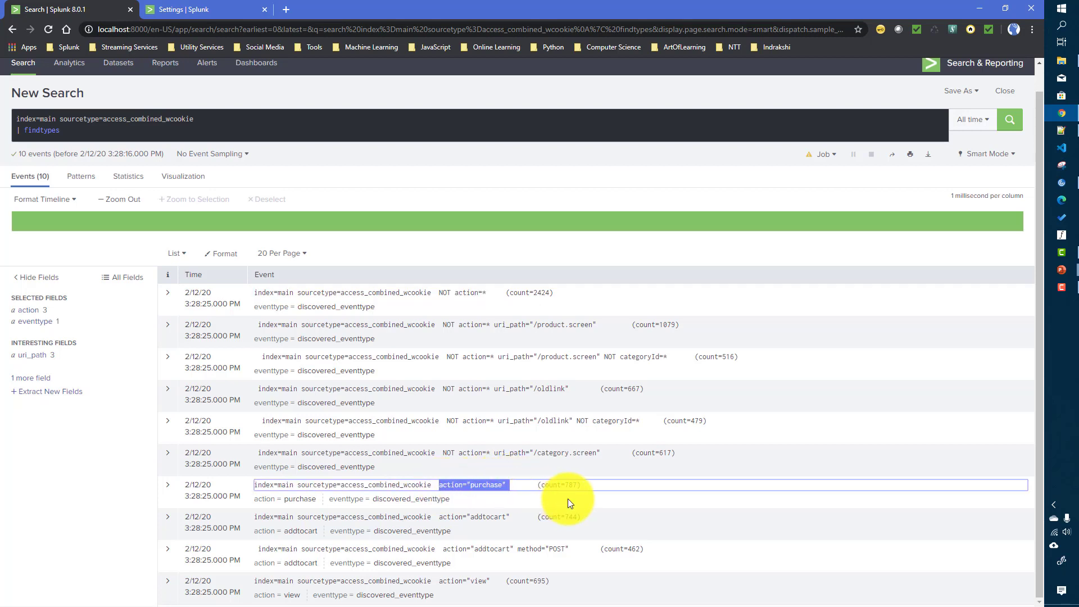
{"action": "left_click_drag", "start_coordinate": [439, 516], "coordinate": [539, 517]}
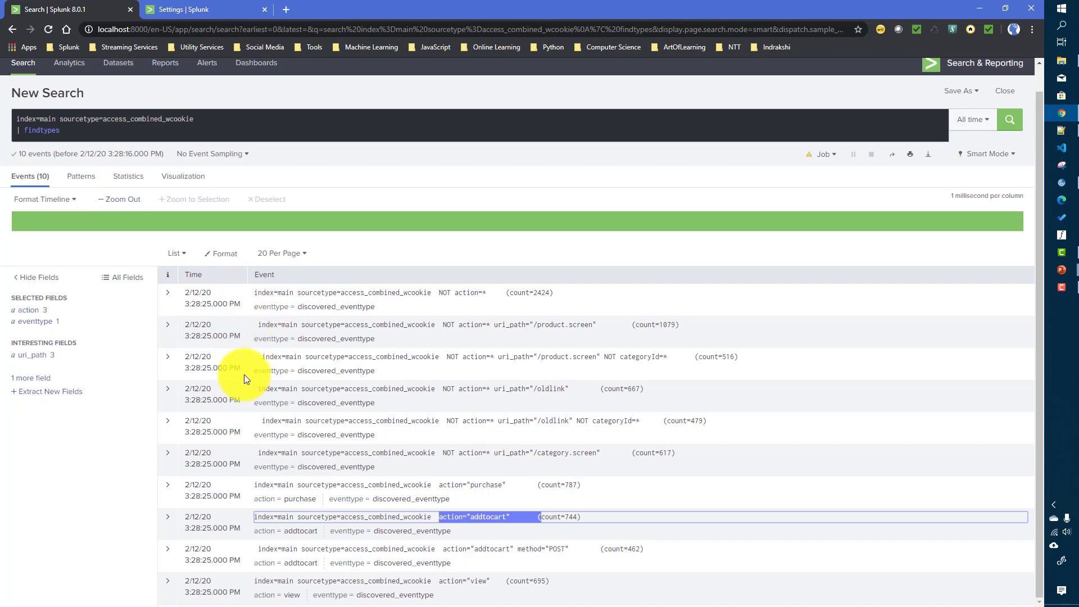
Extend the findtypes command with max=20, run the search and review the longer list of suggested event types.
{"action": "left_click", "coordinate": [82, 133]}
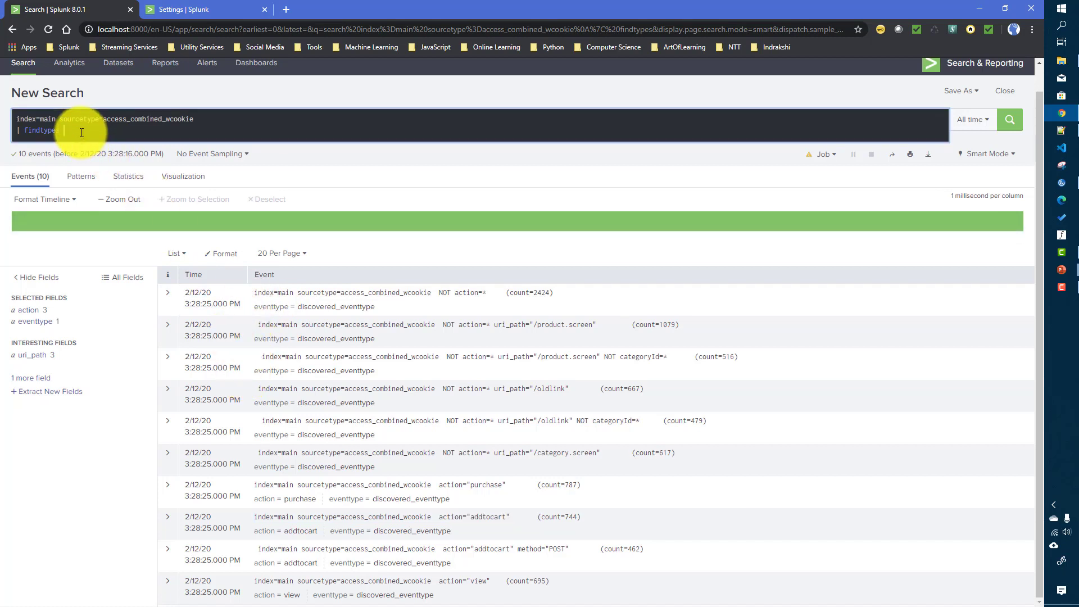
{"action": "type", "text": "max="}
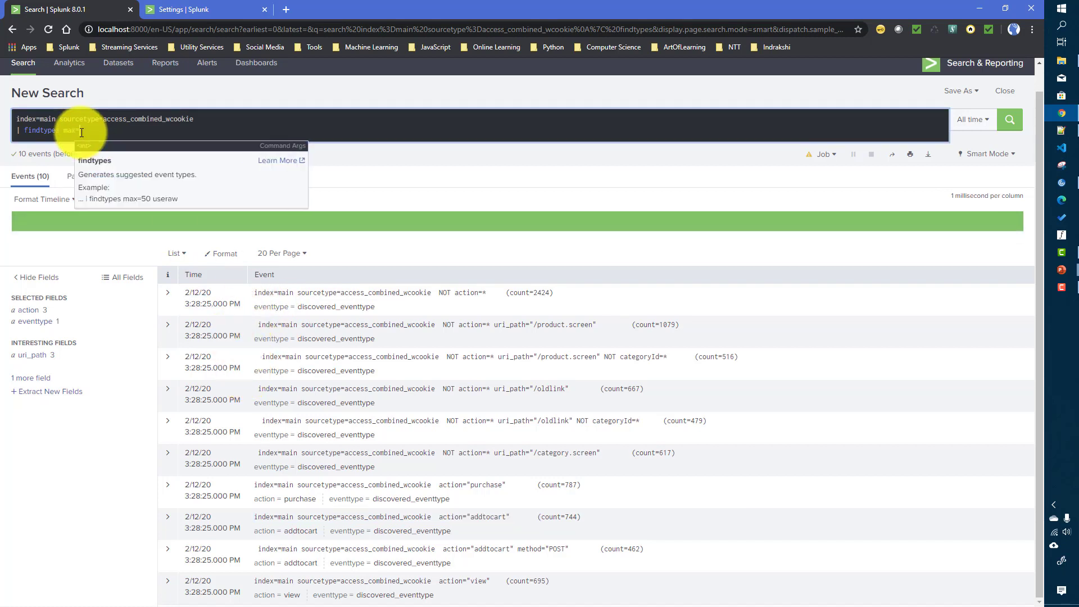
{"action": "type", "text": "20"}
{"action": "key", "text": "Return"}
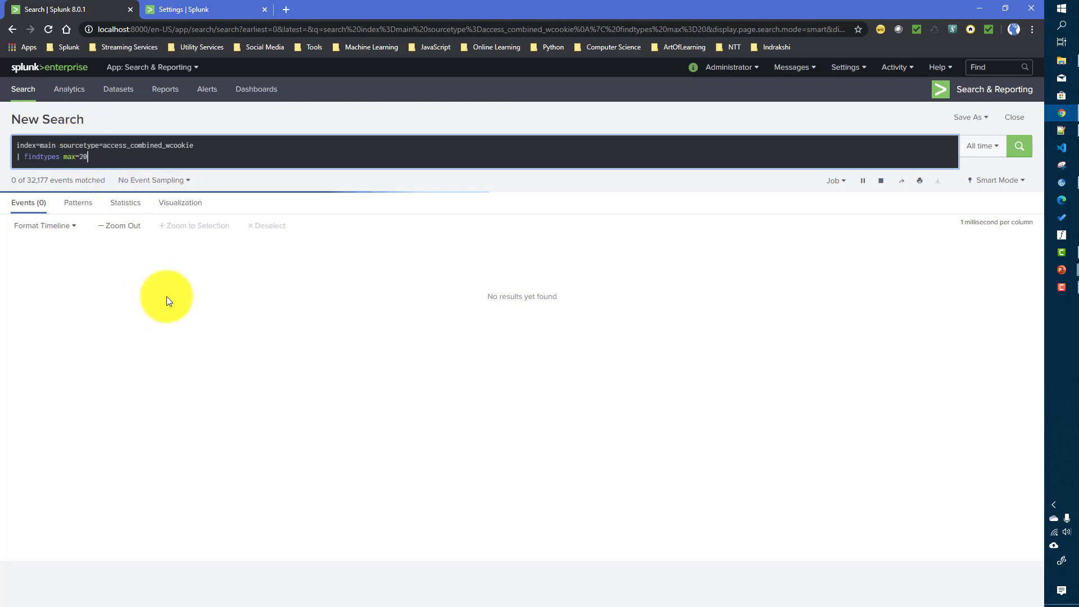
{"action": "scroll", "coordinate": [339, 384], "scroll_direction": "down", "scroll_amount": 3}
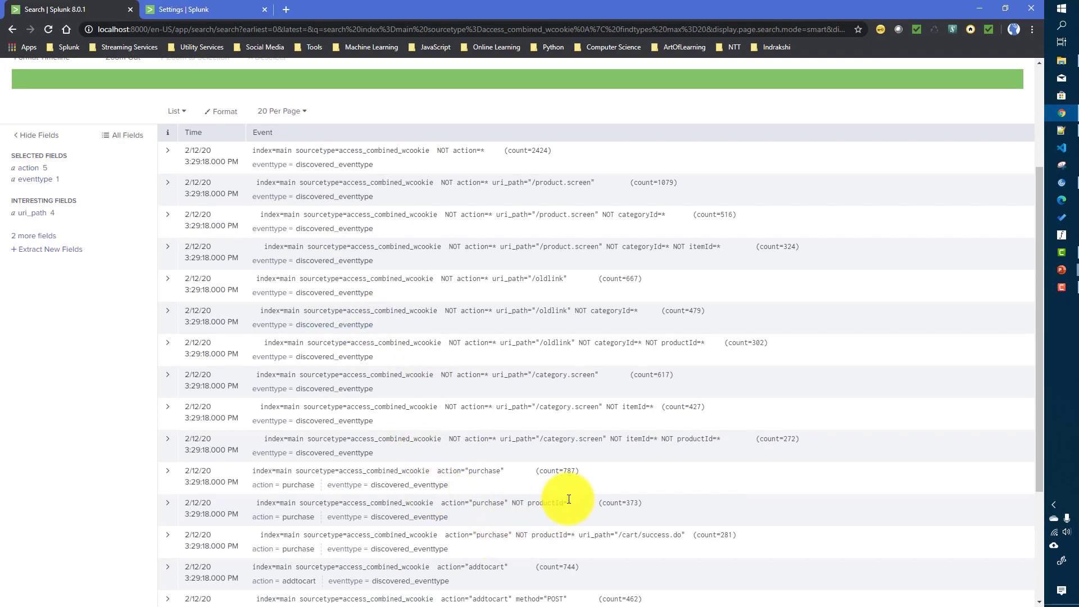
{"action": "scroll", "coordinate": [567, 498], "scroll_direction": "down", "scroll_amount": 3}
{"action": "scroll", "coordinate": [567, 498], "scroll_direction": "up", "scroll_amount": 4}
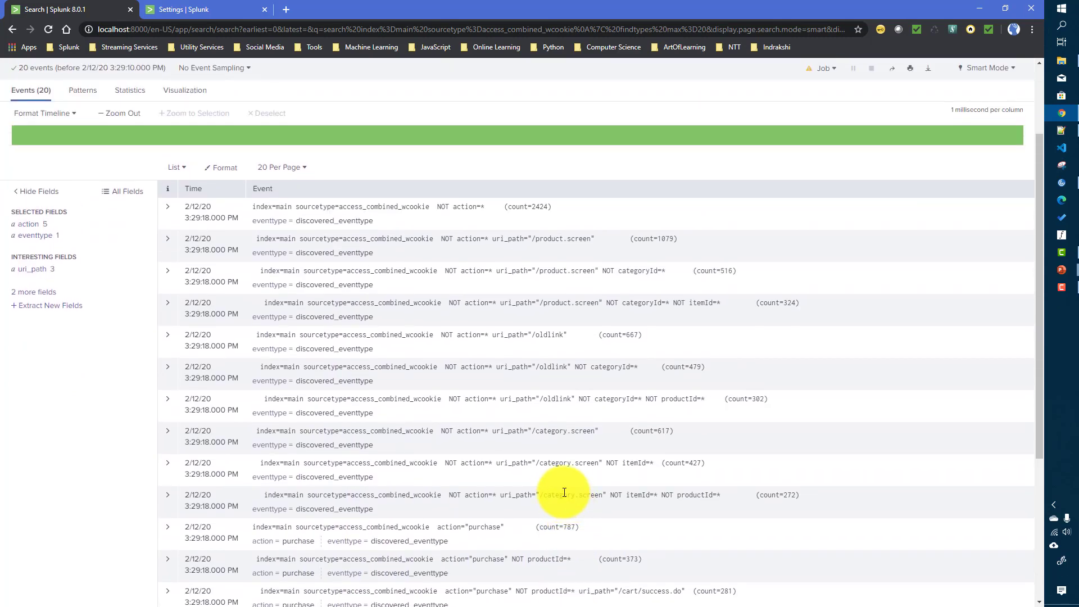
{"action": "scroll", "coordinate": [565, 492], "scroll_direction": "up", "scroll_amount": 2}
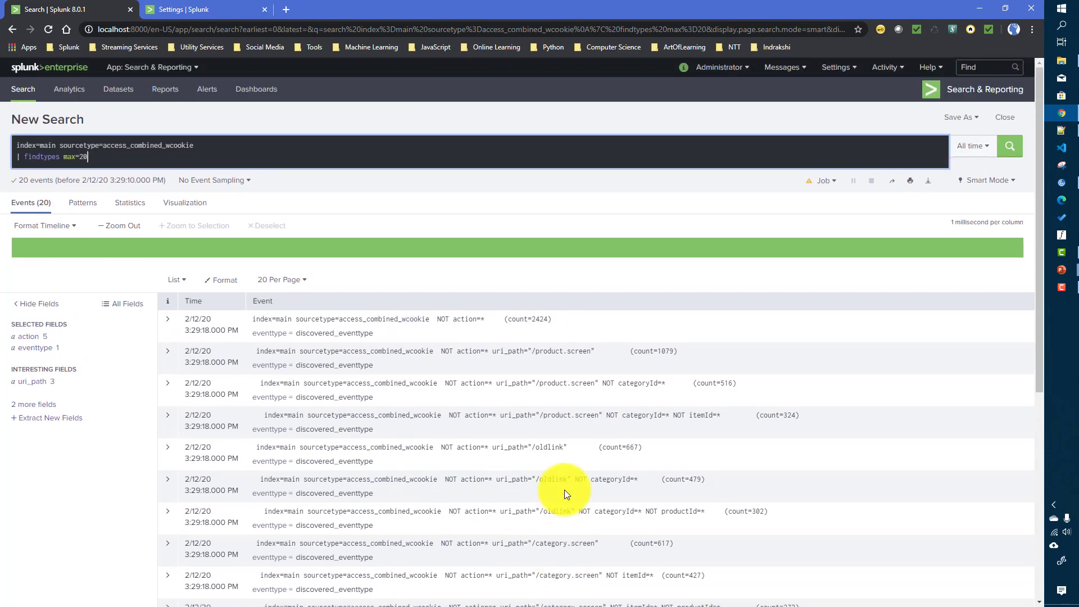